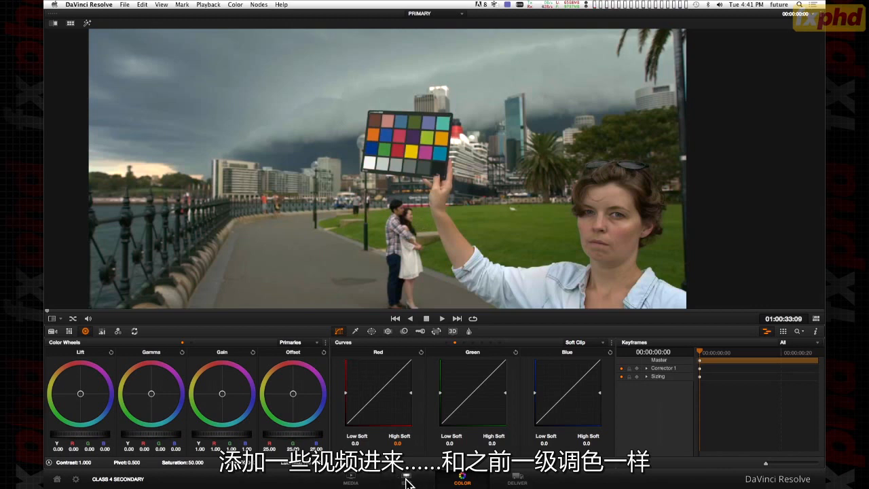
Add the clips from the SECONDARY library folder to the PRIMARY bin in the media pool.
left_click(407, 481)
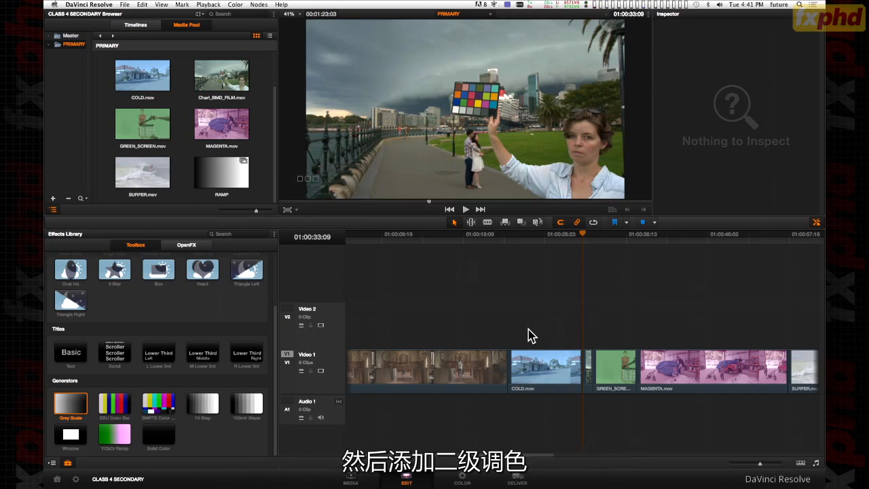
left_click(353, 481)
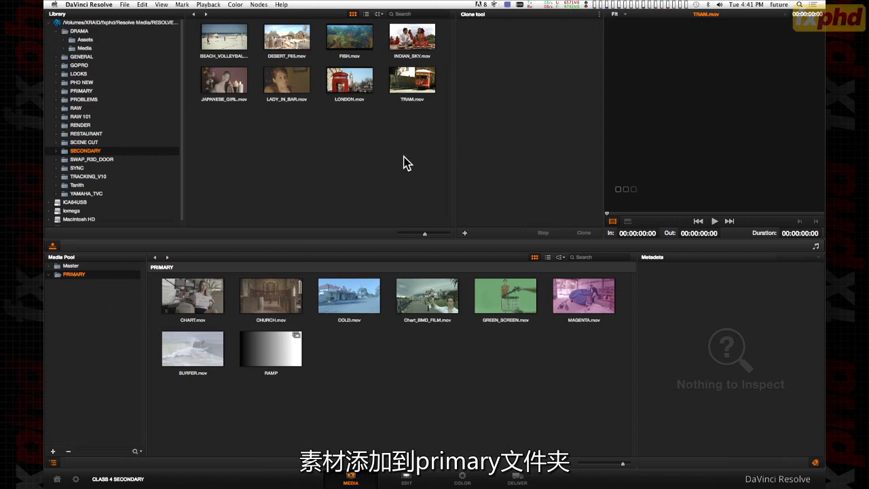
left_click_drag(64, 153, 409, 376)
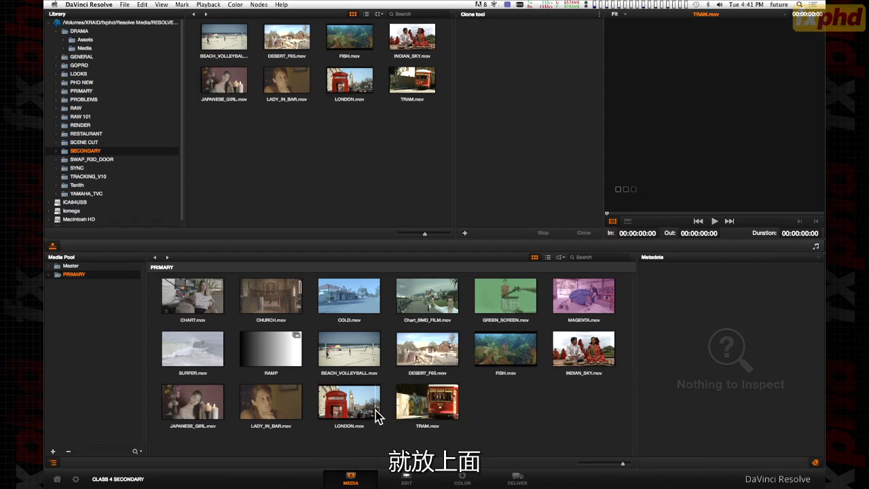
Append the new clips from BEACH_VOLLEYBALL.mov through TRAM.mov in the PRIMARY bin to the end of the PRIMARY timeline.
left_click(406, 479)
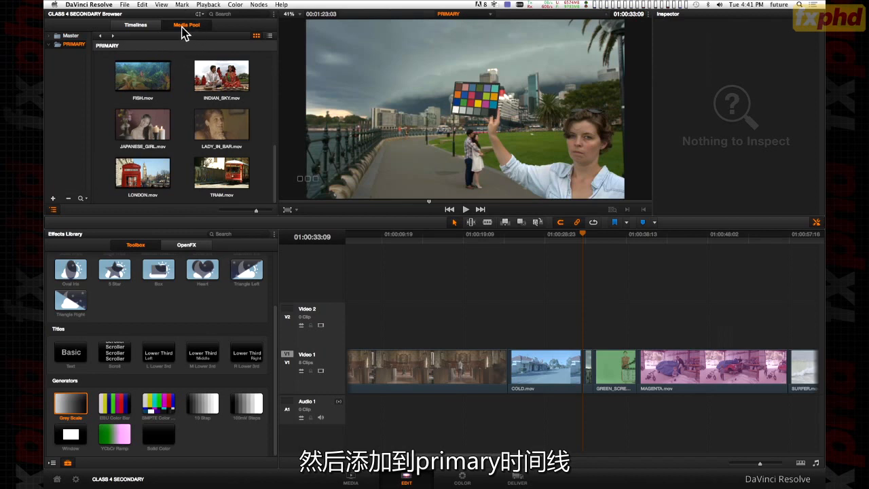
left_click(146, 28)
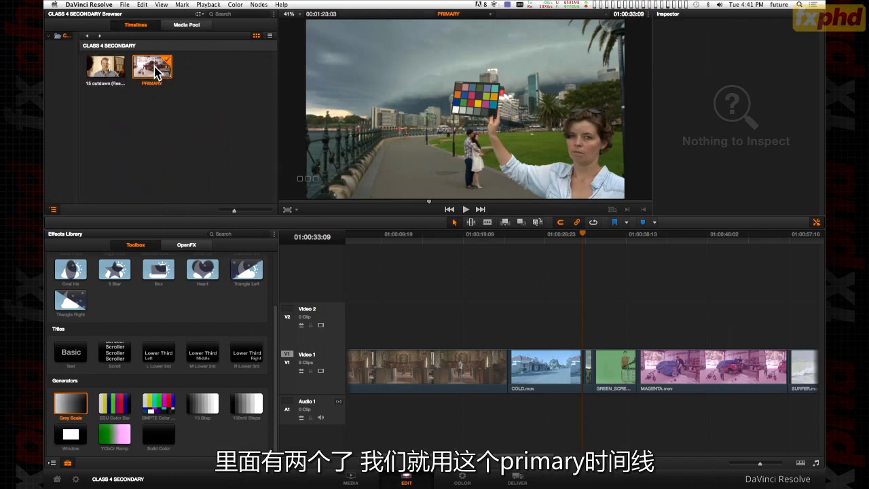
left_click(191, 31)
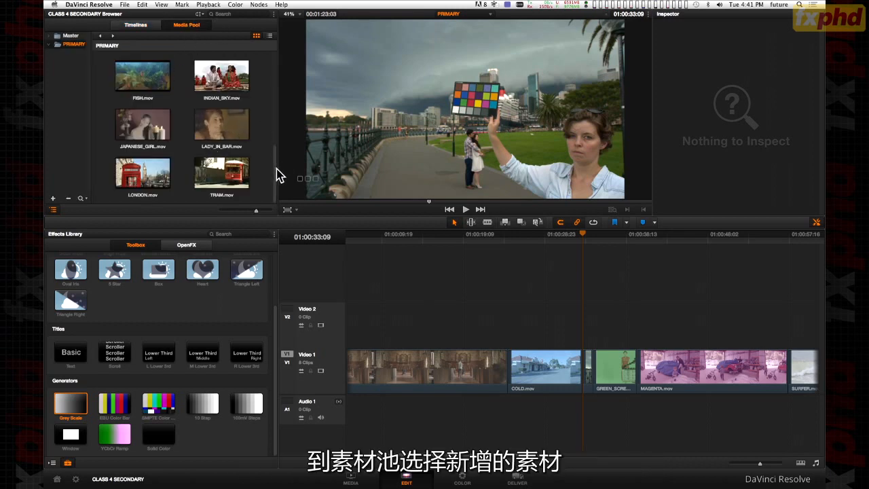
scroll(274, 170, "up", 5)
scroll(271, 142, "up", 2)
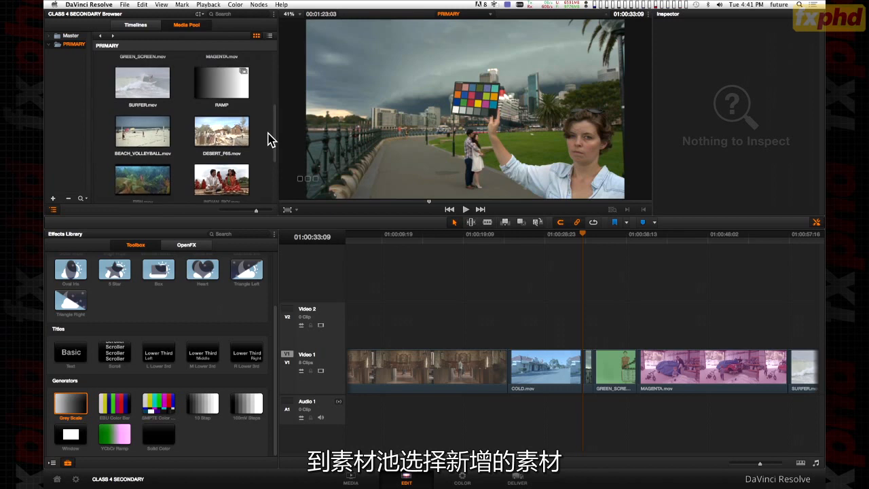
left_click(160, 140)
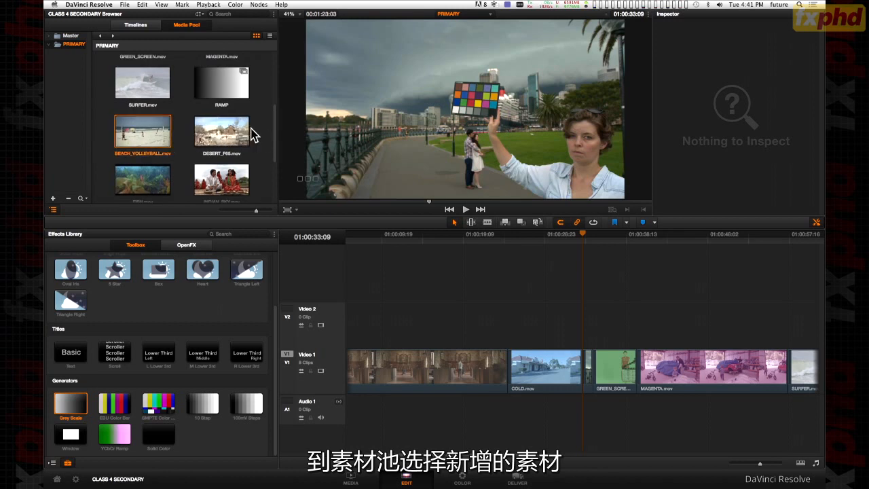
scroll(276, 130, "down", 5)
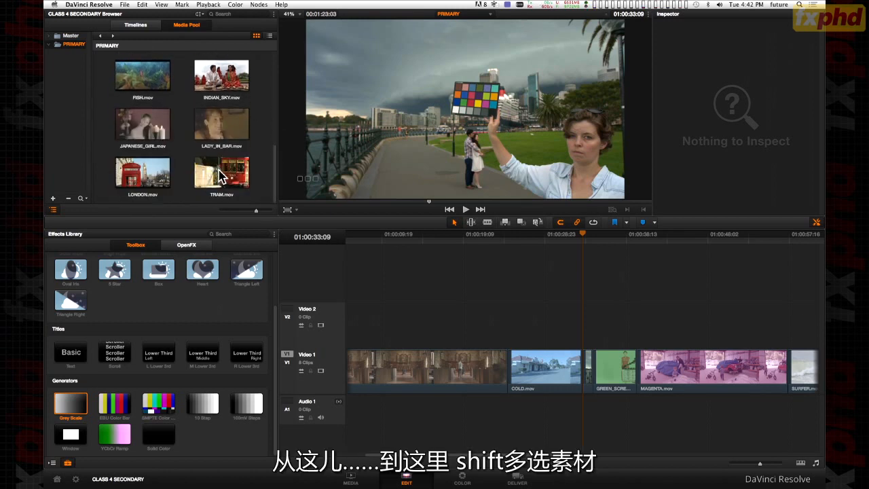
left_click(220, 175, "shift")
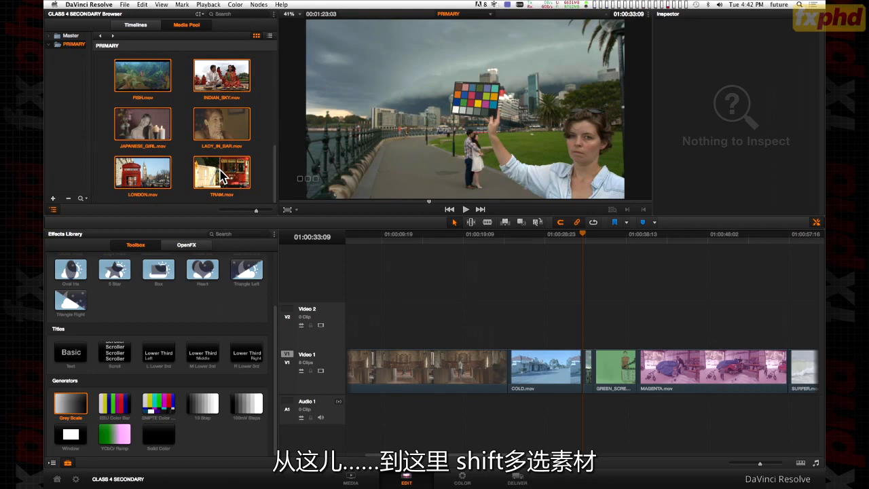
right_click(156, 131)
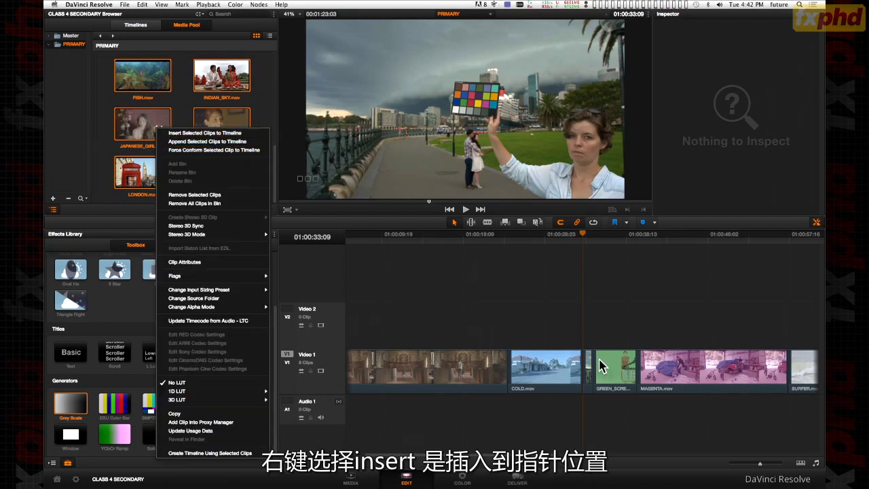
left_click(192, 142)
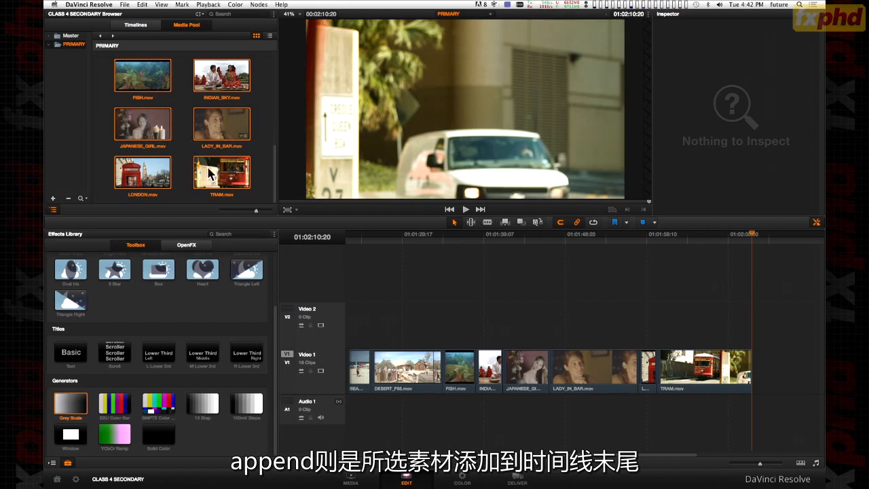
Park the playhead on LADY_IN_BAR.mov and bring up the Qualifier for color grading.
left_click_drag(719, 243, 570, 259)
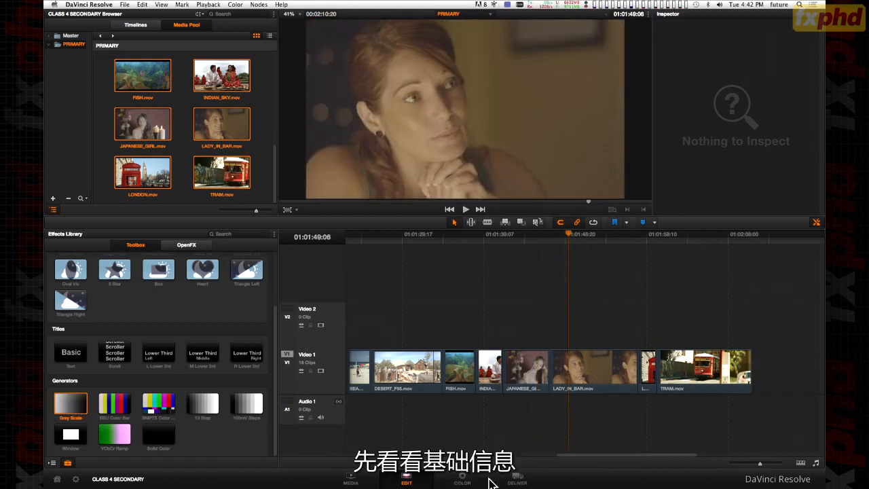
left_click(461, 479)
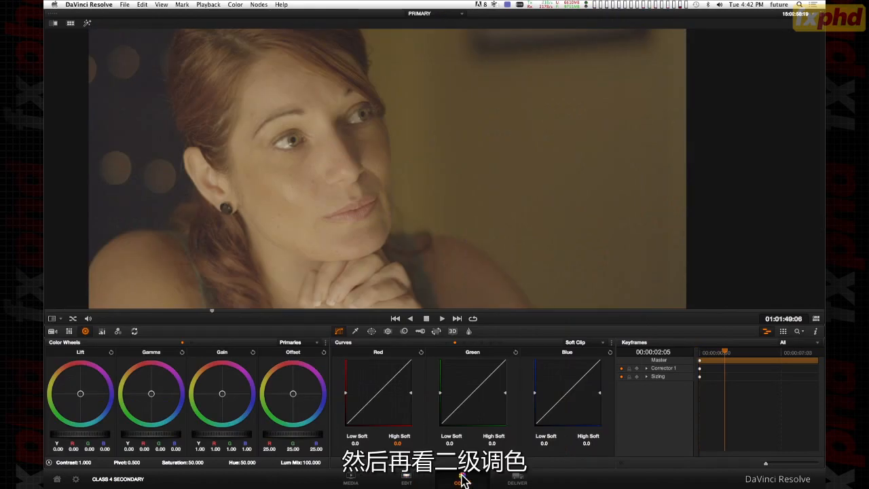
left_click(355, 332)
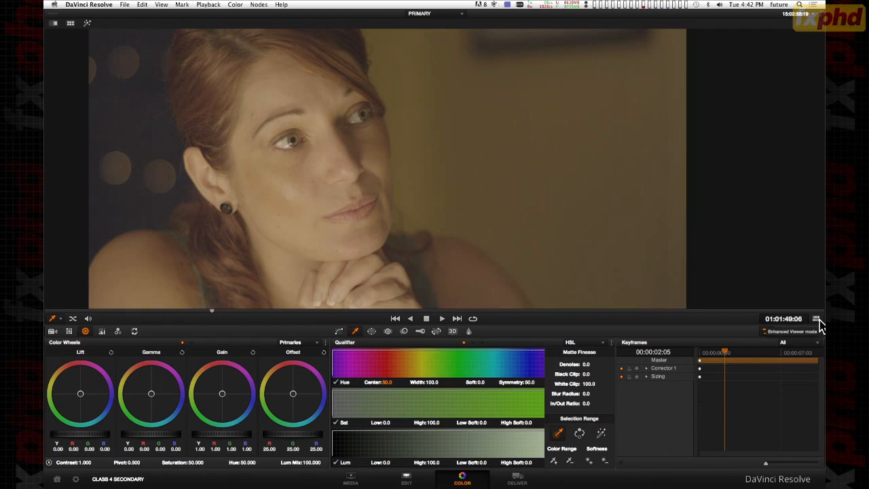
Show the video scopes for the current shot and reposition the scopes window.
right_click(513, 217)
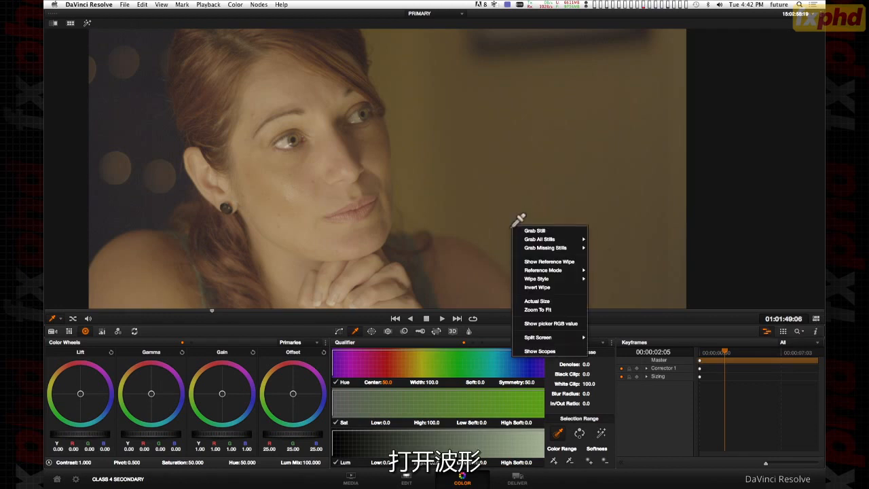
left_click(543, 351)
left_click_drag(616, 70, 601, 107)
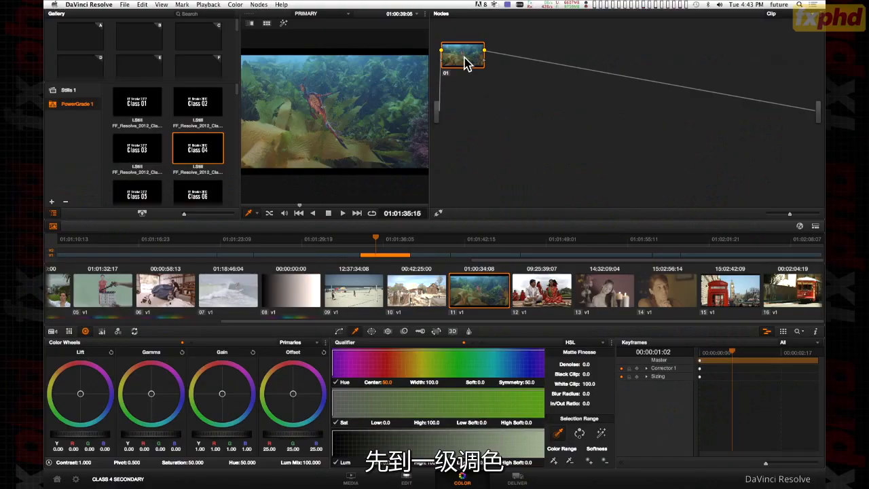
Balance the FISH.mov shot on node 01 with Lift about -0.04, Gamma -0.01 and Gain about 1.16, checking the enlarged image against the Parade scope.
left_click(495, 60)
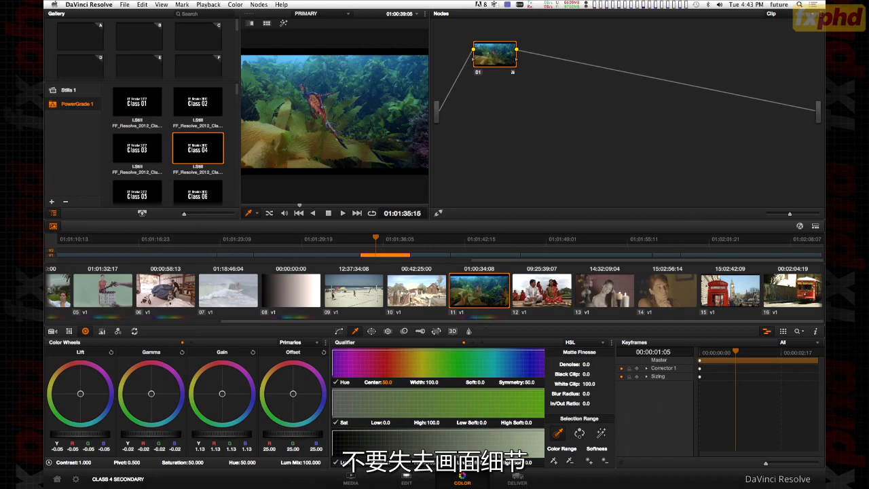
left_click(814, 226)
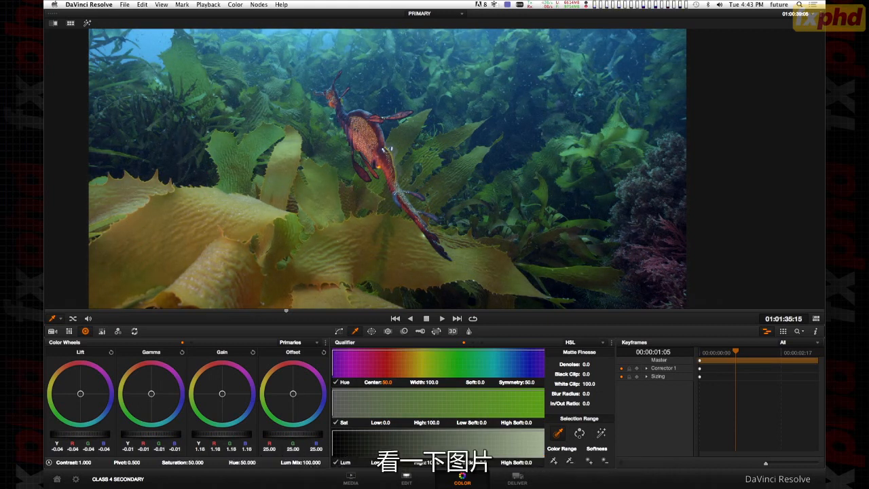
left_click_drag(824, 101, 637, 60)
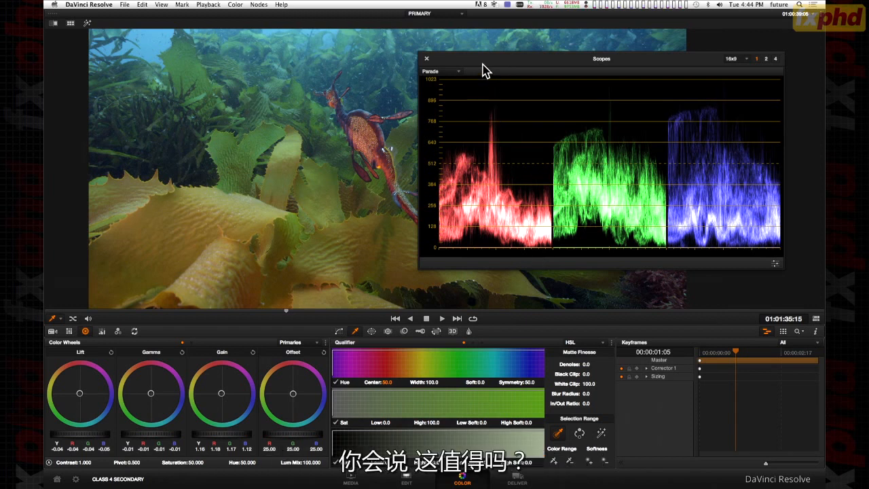
Compare the fish shot with the node 01 balance switched off and on.
key("super+d")
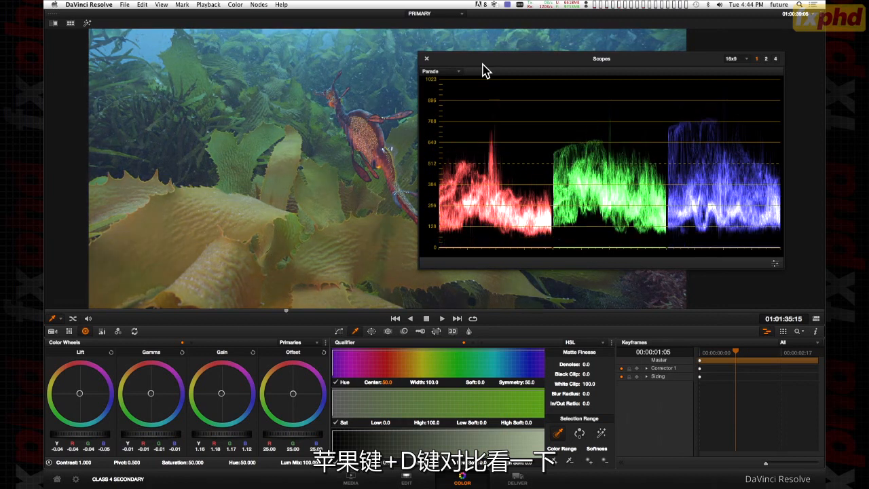
key("super+d")
key("alt+s")
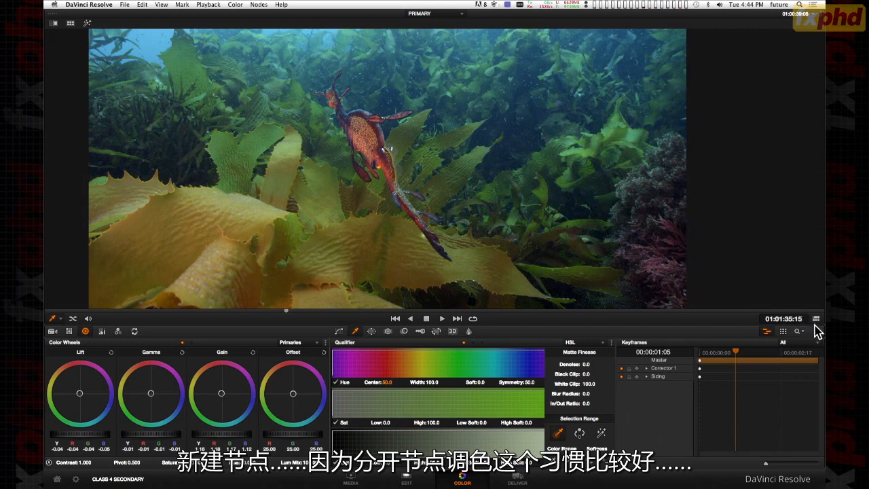
Return to the node graph and label node 01 as BAL.
left_click(816, 319)
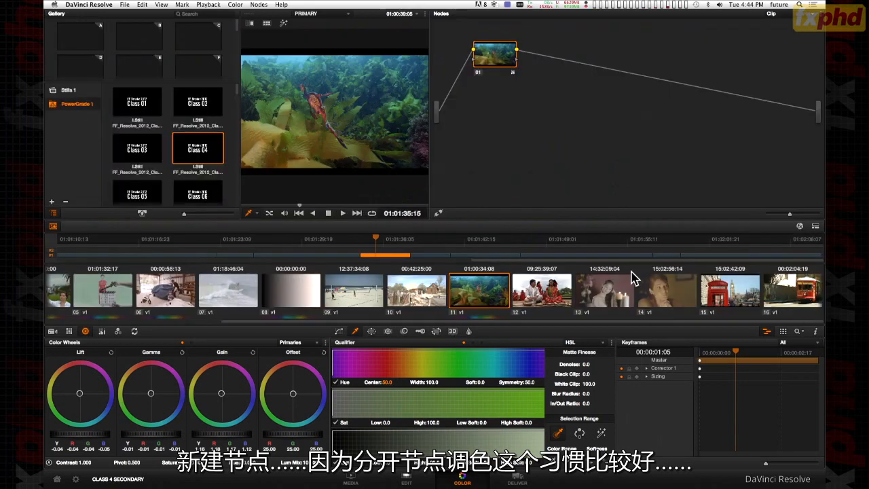
right_click(510, 65)
left_click(551, 59)
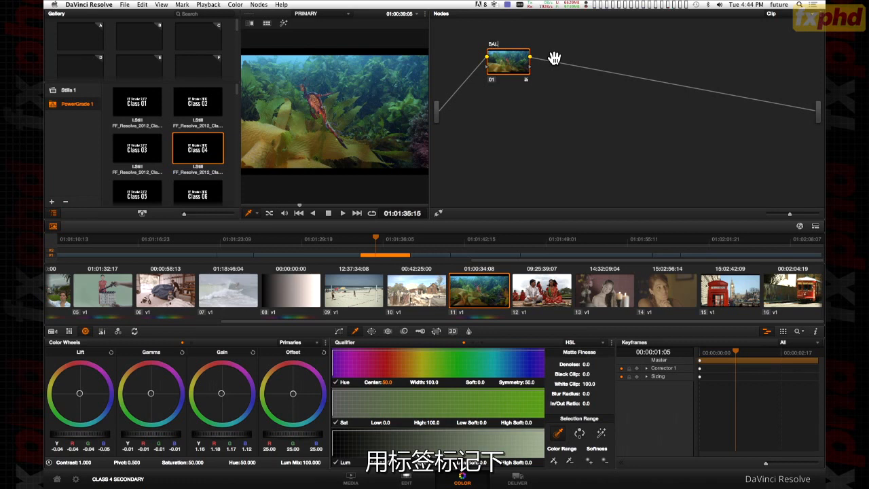
key("Return")
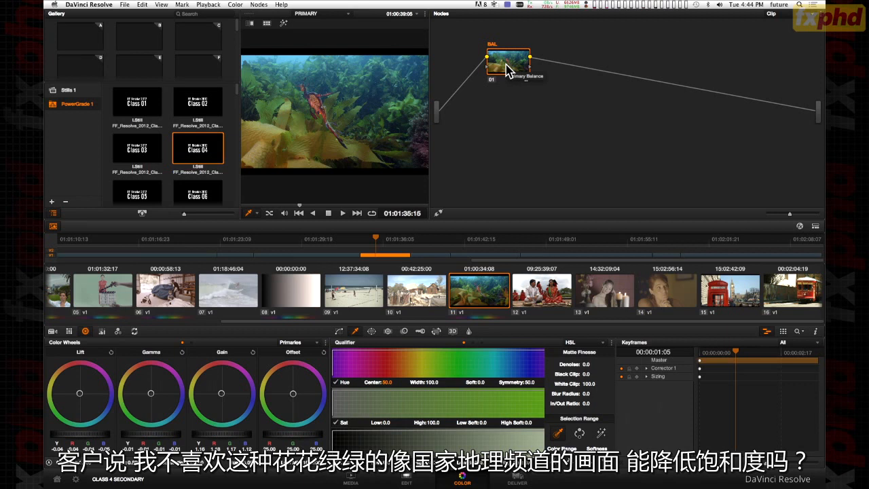
Add a serial node after BAL and reduce its saturation to 22.8.
key("alt+s")
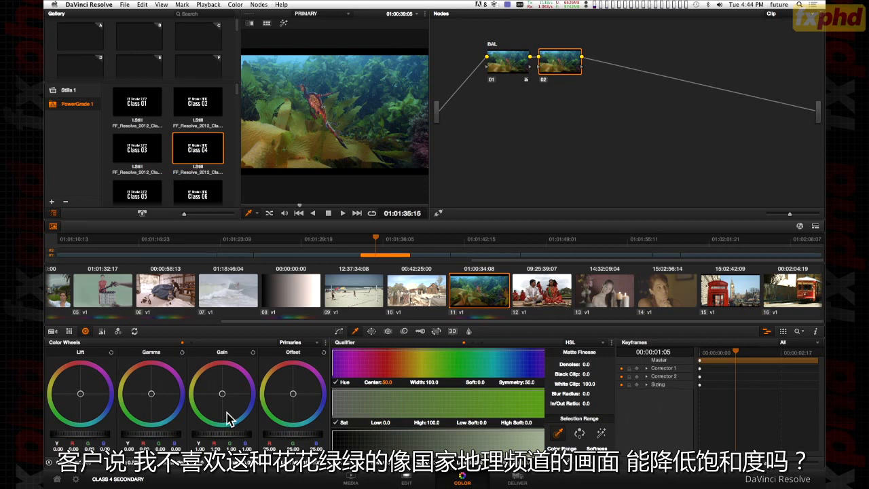
left_click_drag(180, 461, 175, 461)
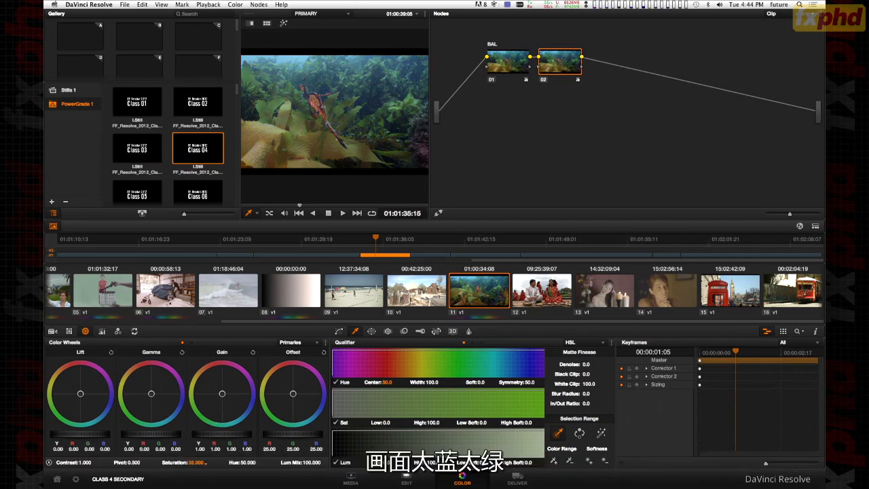
left_click_drag(205, 462, 167, 462)
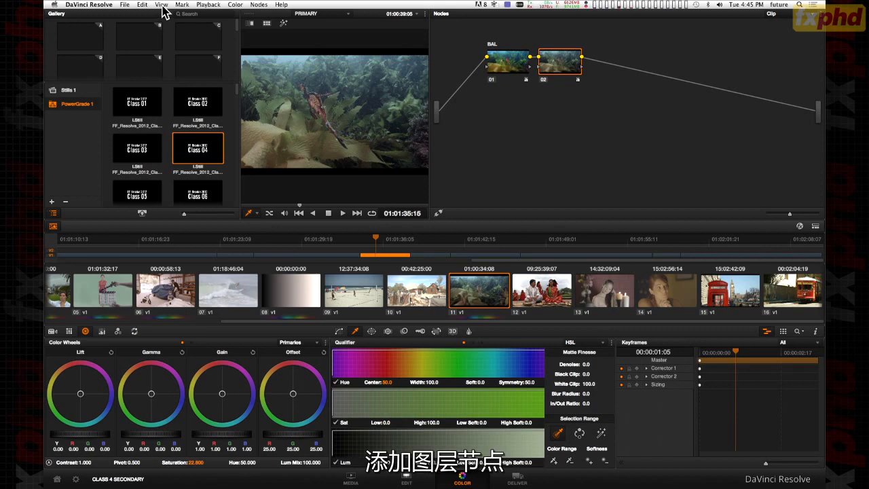
Add a layer node in parallel with the desaturated node 02, and spread out nodes 02, 04 and the Layer Mixer.
left_click(257, 4)
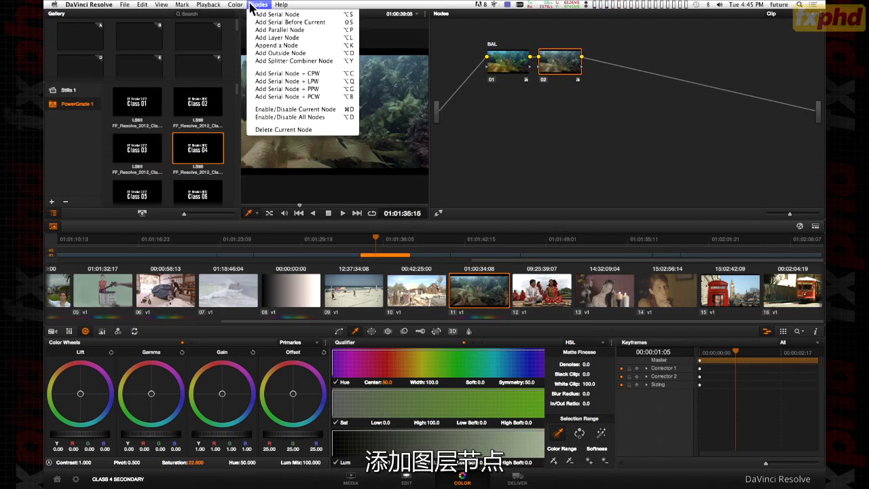
left_click(269, 38)
left_click_drag(604, 68, 653, 68)
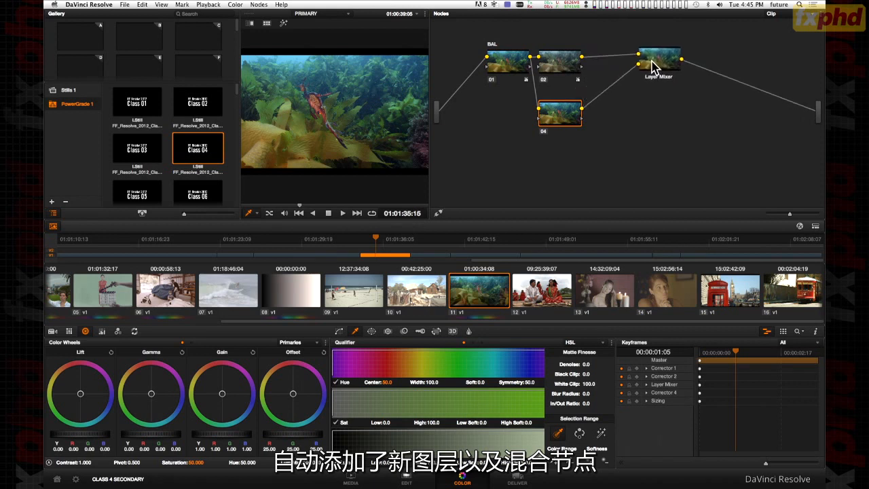
left_click_drag(557, 63, 578, 57)
left_click_drag(566, 116, 580, 124)
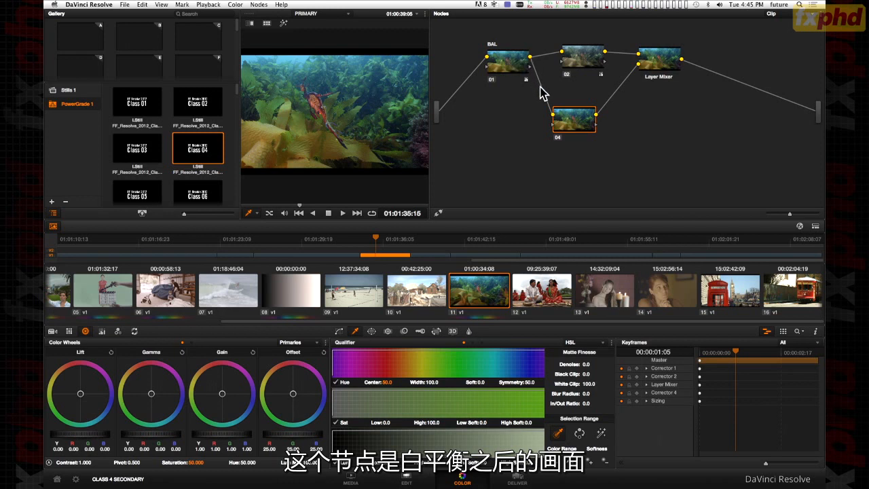
left_click_drag(569, 116, 578, 113)
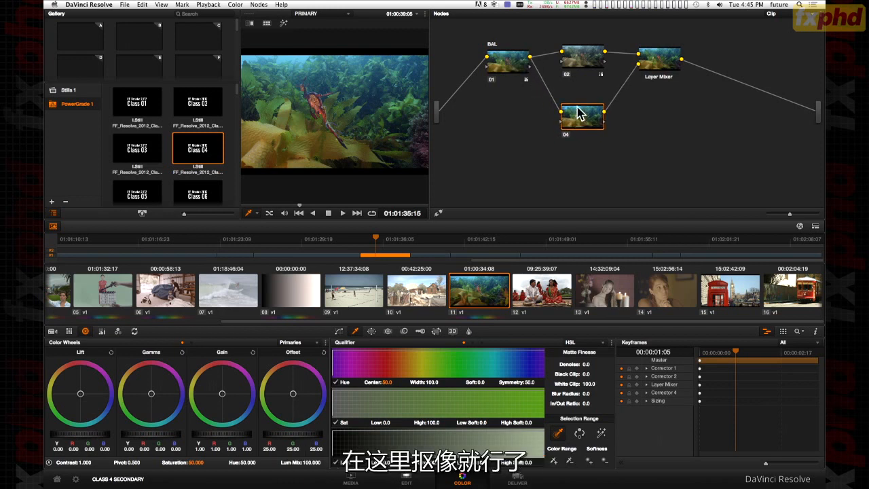
left_click_drag(587, 67, 580, 66)
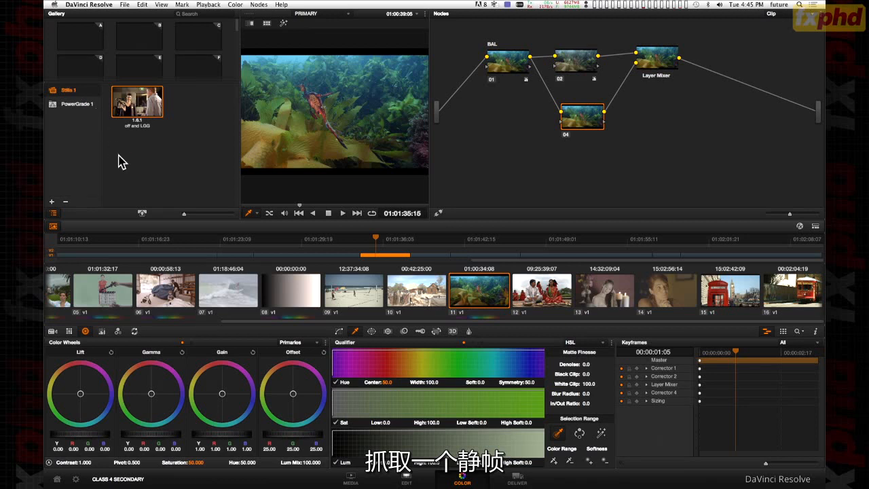
Grab a still of the fish shot into Stills 1 and enlarge the viewer for color sampling.
right_click(268, 97)
left_click(294, 121)
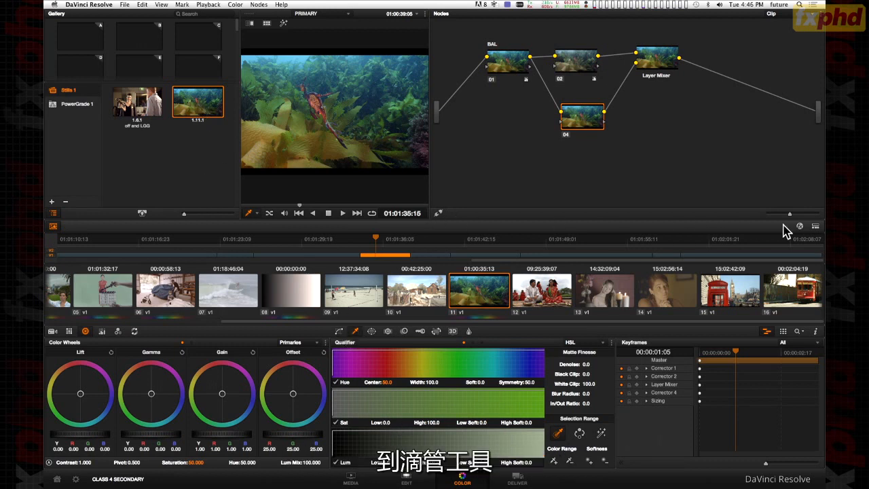
key("alt+f")
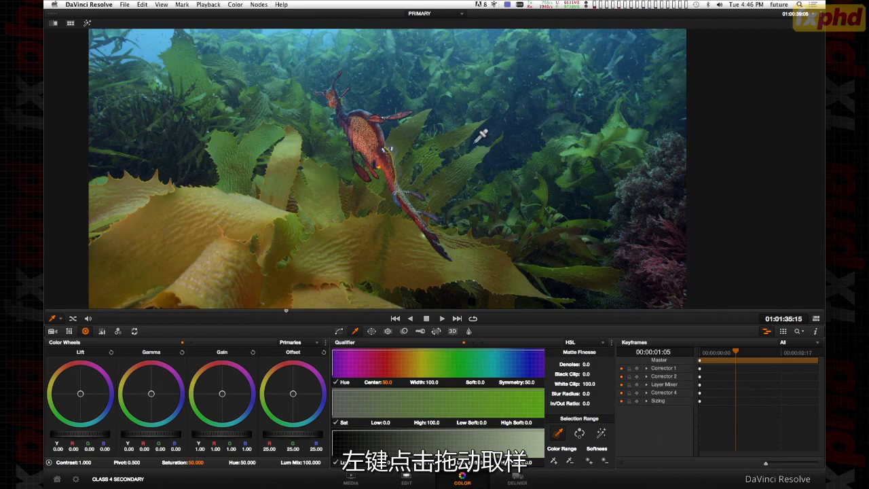
Sample the fish's orange body with the qualifier on node 04 and return to the node graph.
mouse_move(362, 120)
left_mouse_down()
mouse_move(381, 150)
mouse_move(376, 184)
left_mouse_up()
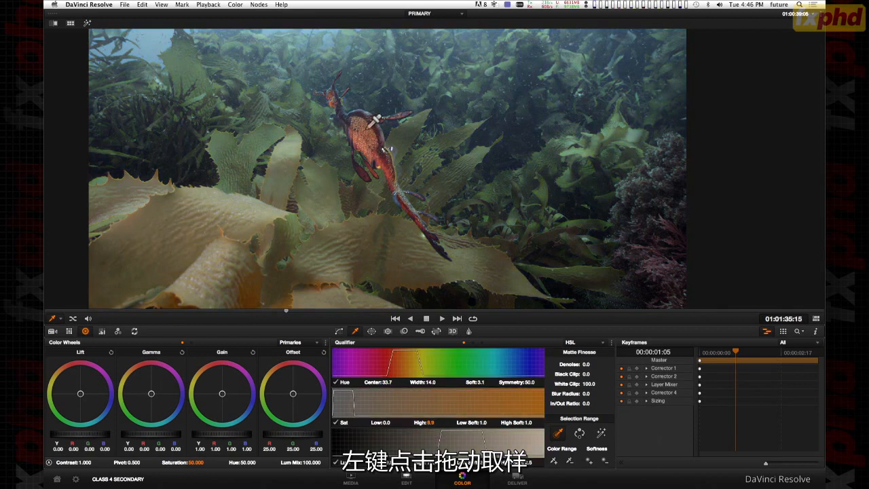
left_click_drag(350, 108, 375, 136)
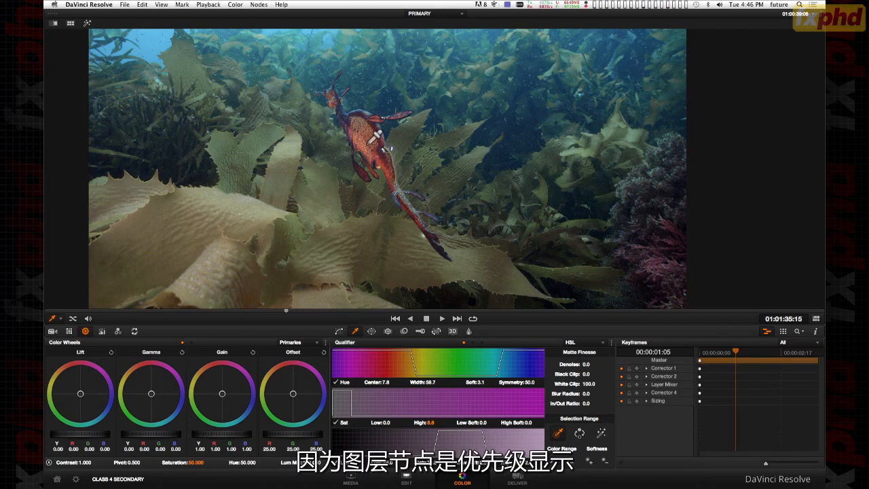
left_click(816, 318)
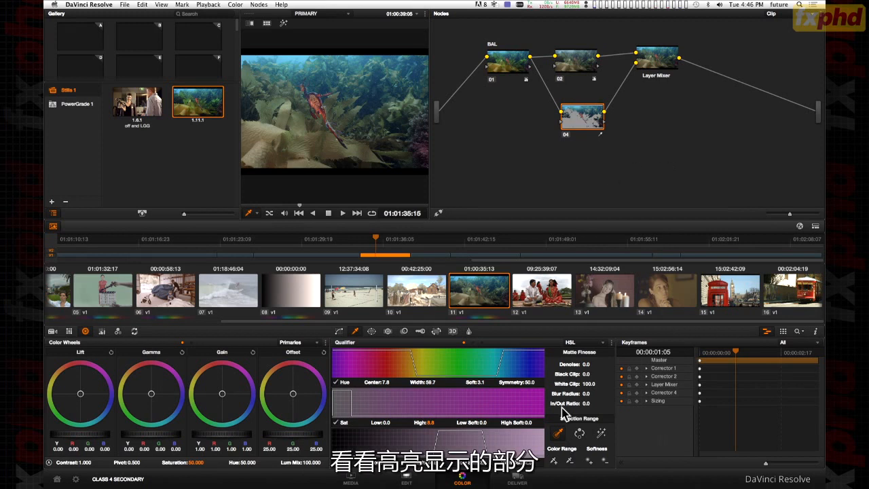
Highlight node 04's qualified area, move the Layer Mixer slightly closer to node 02, and enlarge the viewer.
left_click(601, 433)
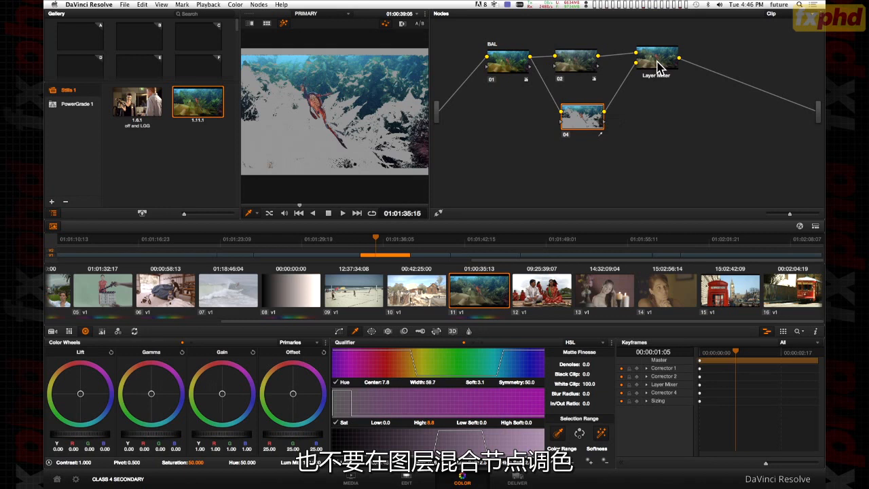
mouse_move(659, 62)
left_mouse_down()
mouse_move(663, 85)
mouse_move(634, 76)
mouse_move(649, 68)
left_mouse_up()
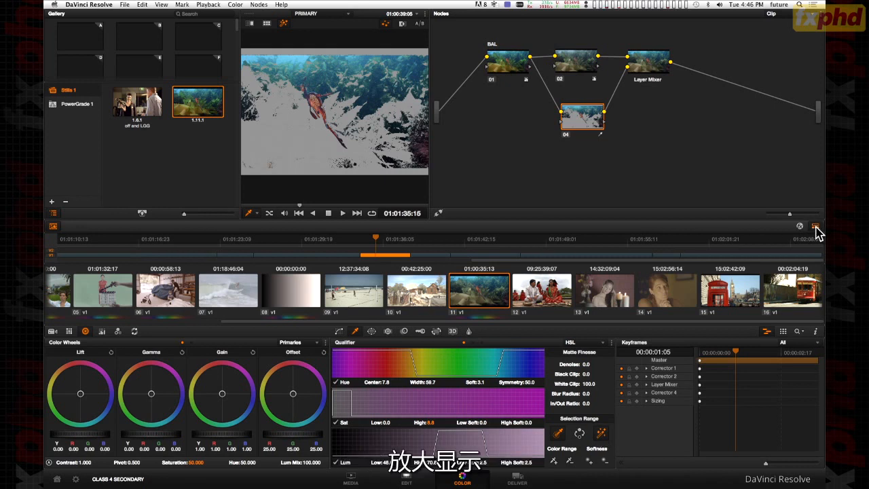
key("alt+f")
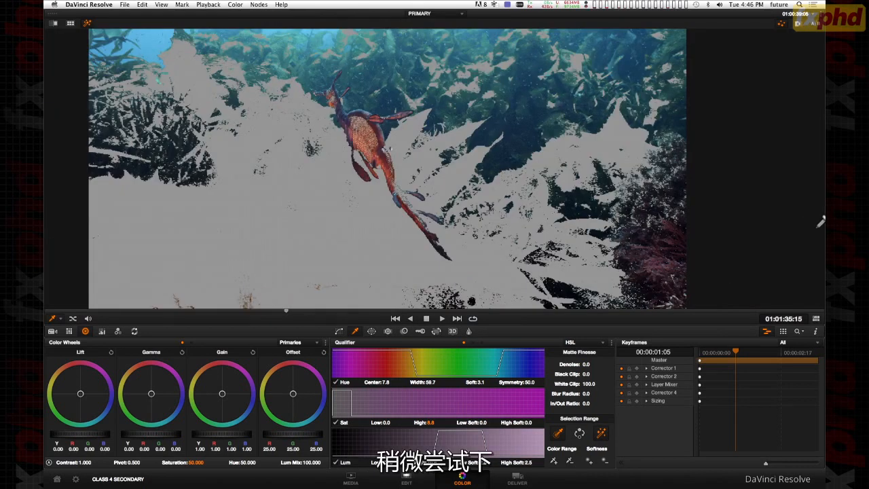
Resample the orange of the fish's upper body for node 04's key with the highlight on.
left_click(373, 132)
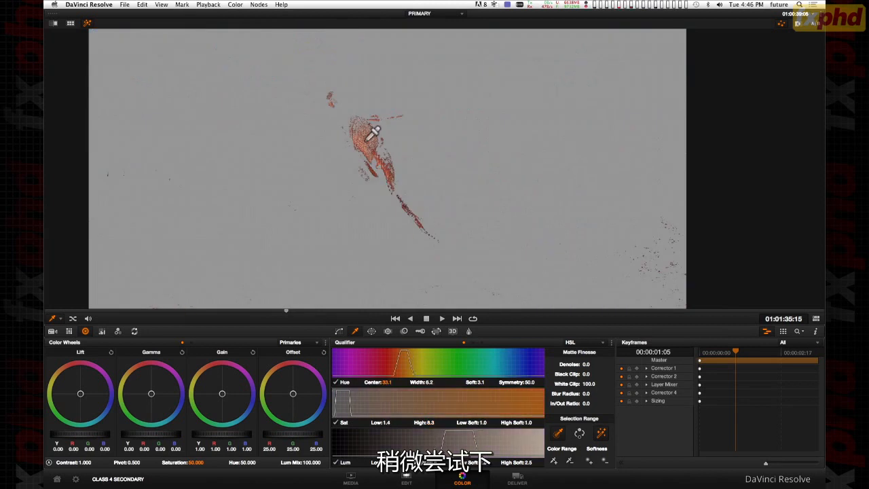
mouse_move(392, 149)
left_mouse_down()
mouse_move(369, 129)
mouse_move(373, 142)
mouse_move(397, 152)
mouse_move(369, 126)
mouse_move(360, 131)
mouse_move(390, 144)
mouse_move(384, 128)
mouse_move(369, 132)
mouse_move(357, 113)
mouse_move(376, 127)
left_mouse_up()
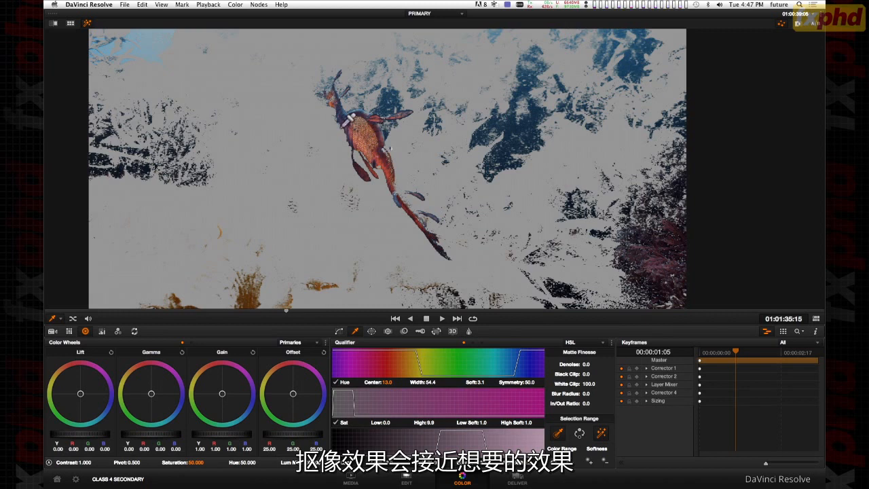
mouse_move(364, 122)
left_mouse_down()
mouse_move(360, 135)
mouse_move(365, 114)
mouse_move(360, 133)
mouse_move(368, 123)
left_mouse_up()
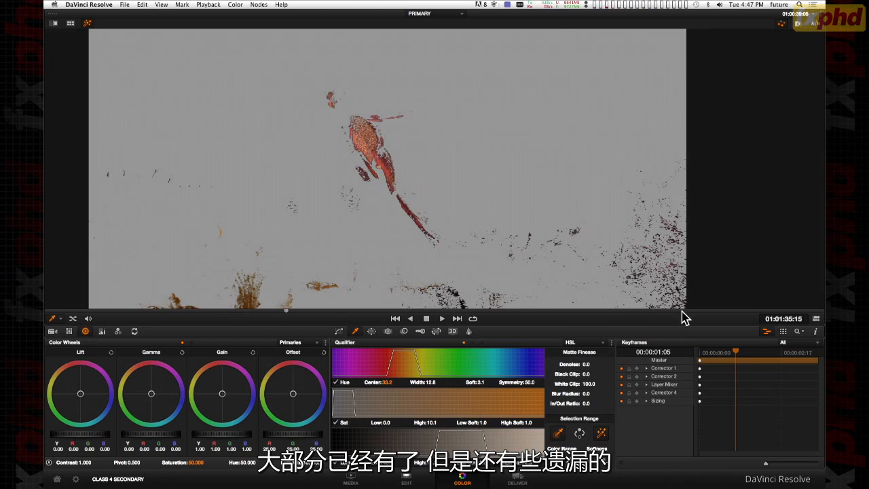
Set the hue range of node 04's qualifier to center 27.1 and width 20.1.
left_click(816, 319)
key("alt+f")
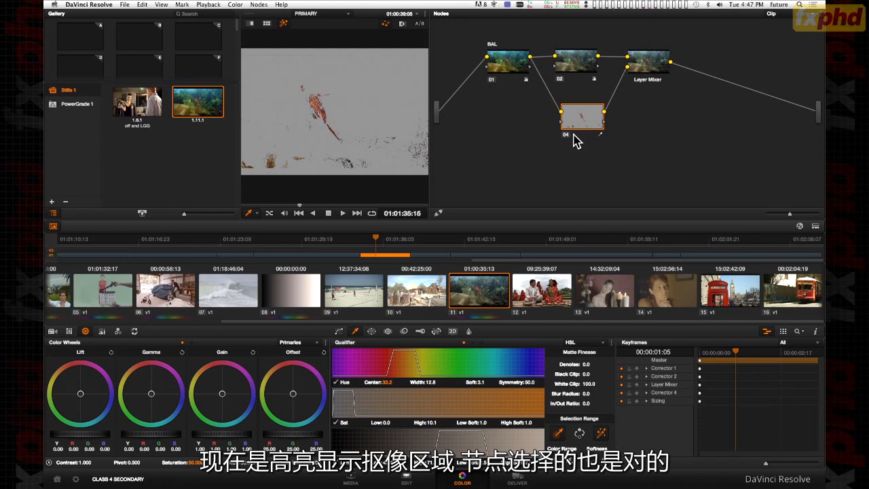
left_click(814, 227)
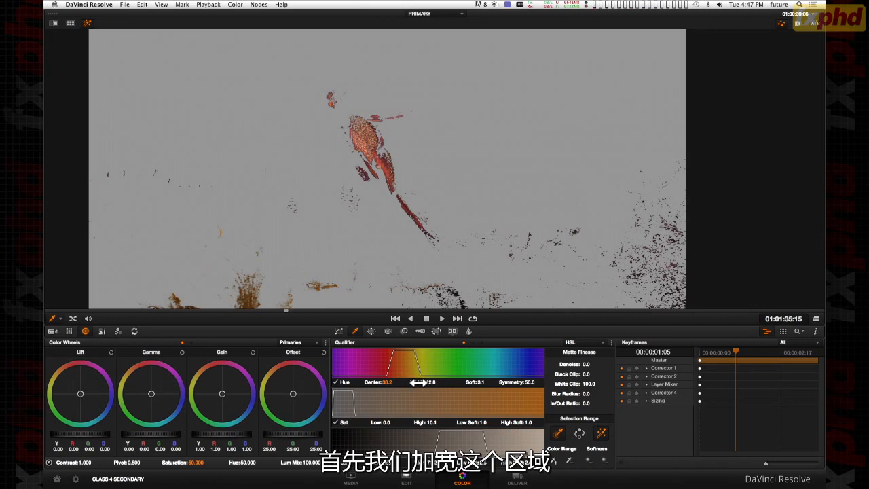
left_click_drag(418, 382, 459, 382)
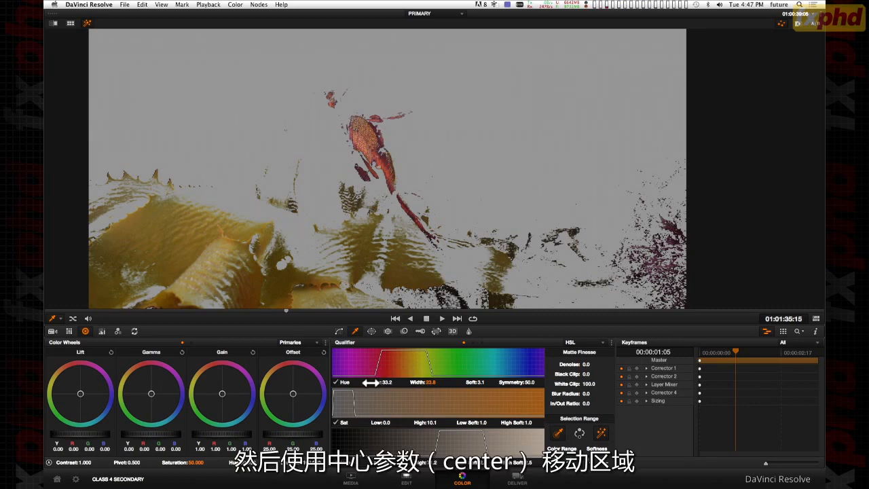
left_click_drag(395, 382, 414, 372)
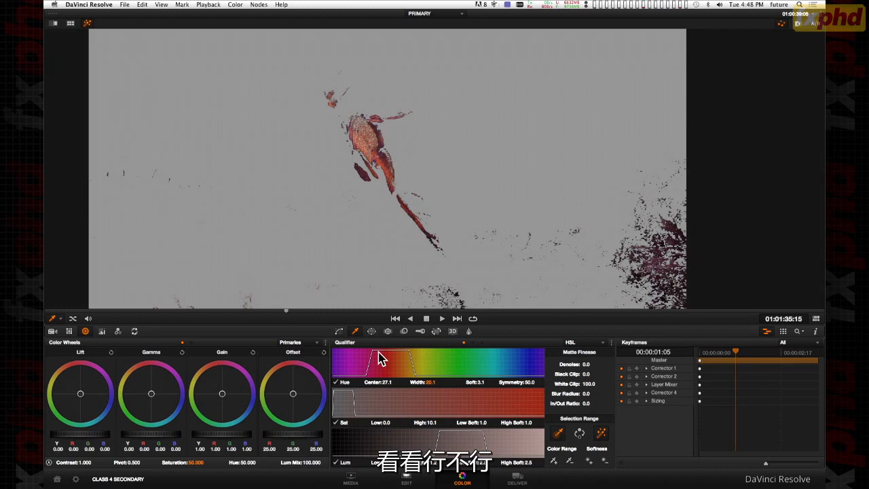
Refine the fish key with saturation low 0.5, luminance low 52.3 and denoise 3.9.
left_click_drag(385, 422, 388, 423)
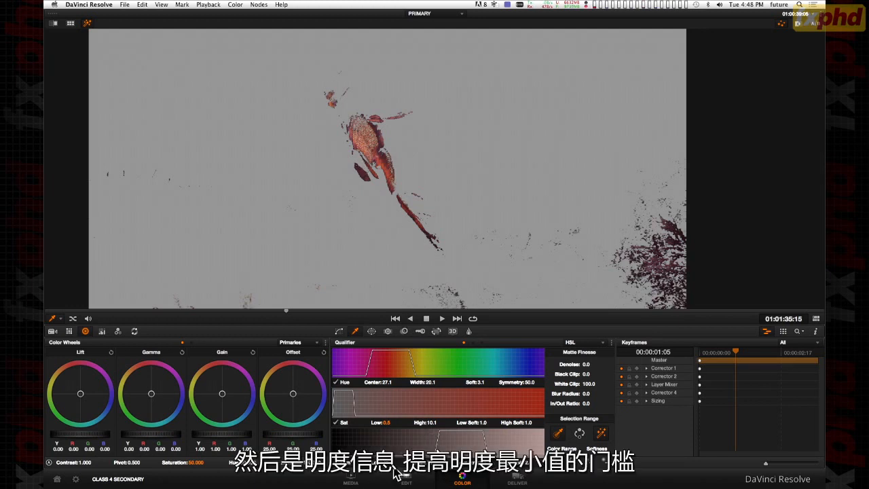
left_click_drag(440, 440, 444, 445)
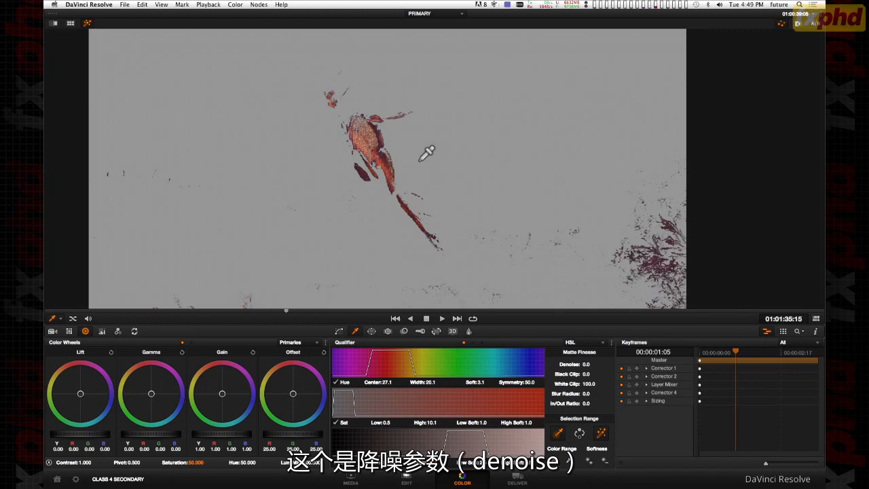
scroll(418, 155, "up", 2)
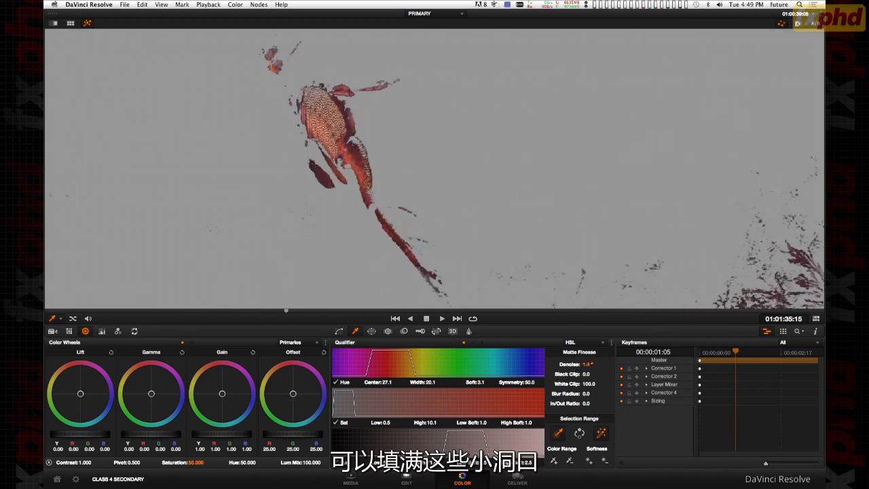
mouse_move(584, 363)
left_mouse_down()
mouse_move(595, 364)
mouse_move(569, 364)
left_mouse_up()
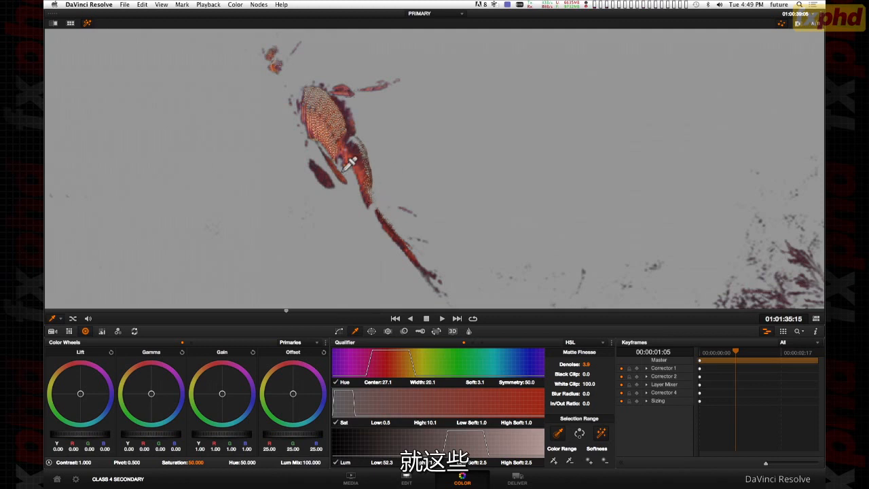
scroll(453, 112, "down", 2)
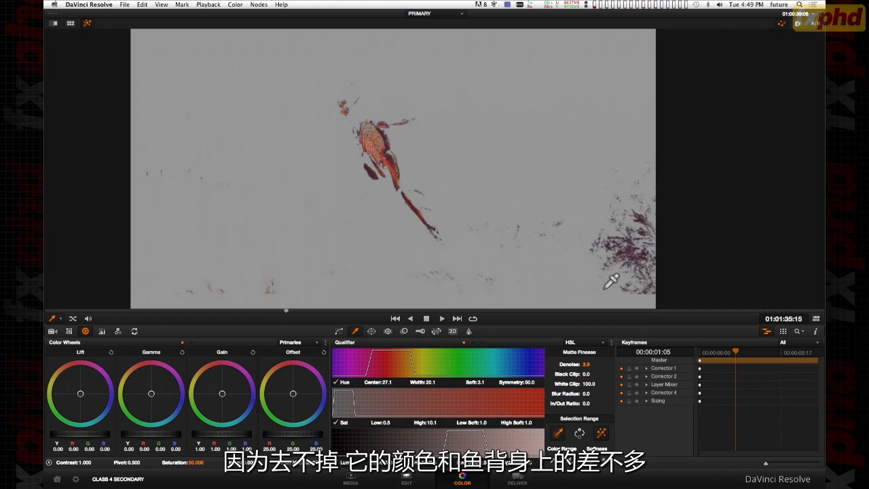
Draw a closed eight-point curve window loosely around the fish, leaving out the reddish plant.
left_click(372, 333)
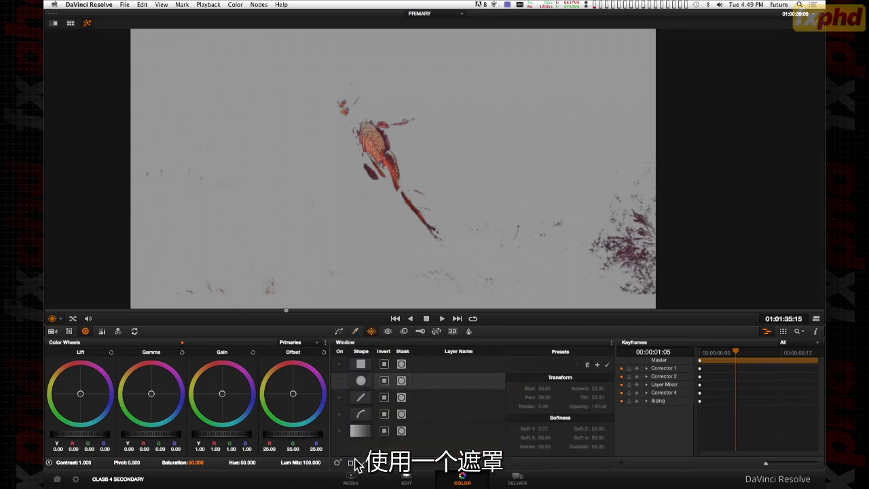
left_click(340, 414)
left_click(372, 69)
left_click(421, 105)
left_click(467, 182)
left_click(478, 256)
left_click(402, 257)
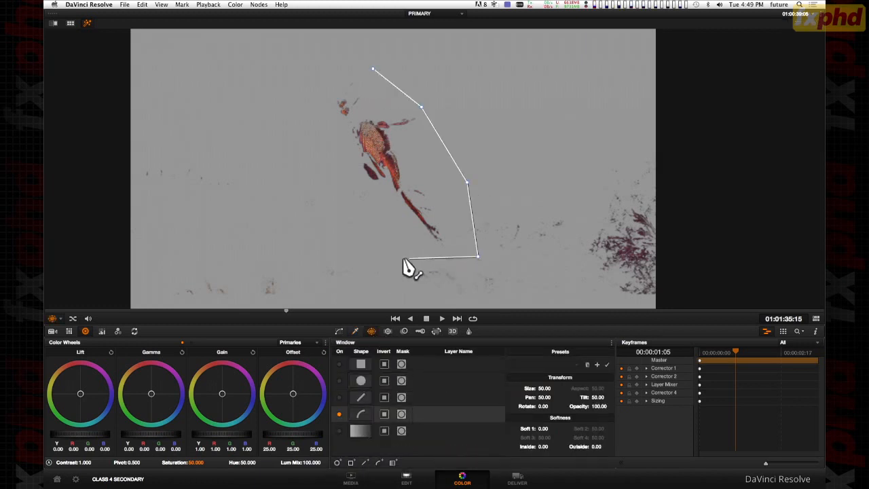
left_click(325, 162)
left_click(311, 104)
left_click(351, 66)
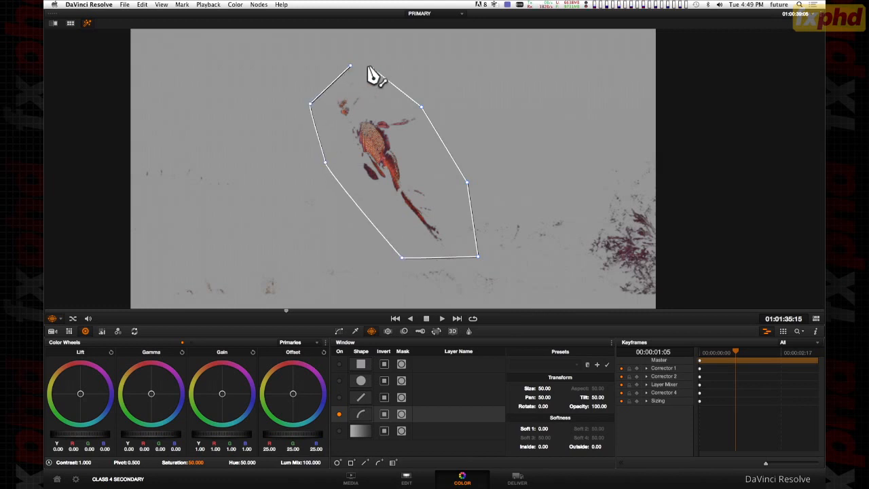
left_click(373, 68)
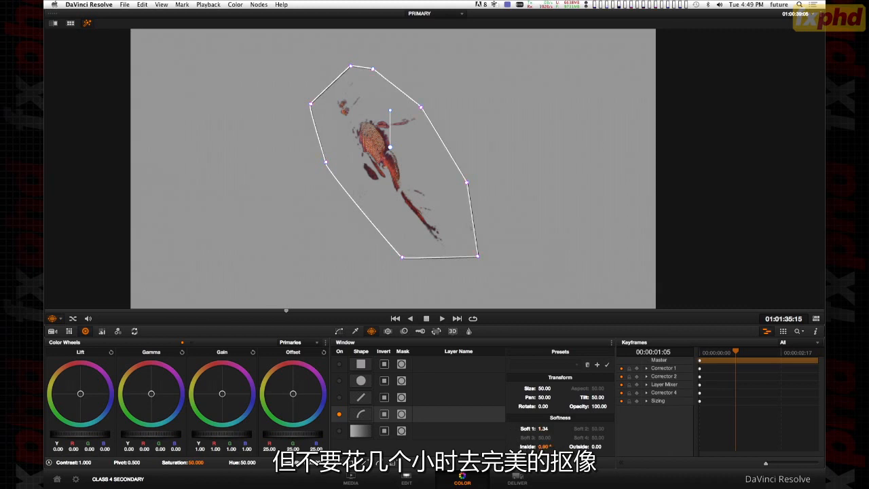
Soften the curve window's edges, mainly on the outside, and turn off the key highlight.
left_click_drag(592, 447, 601, 446)
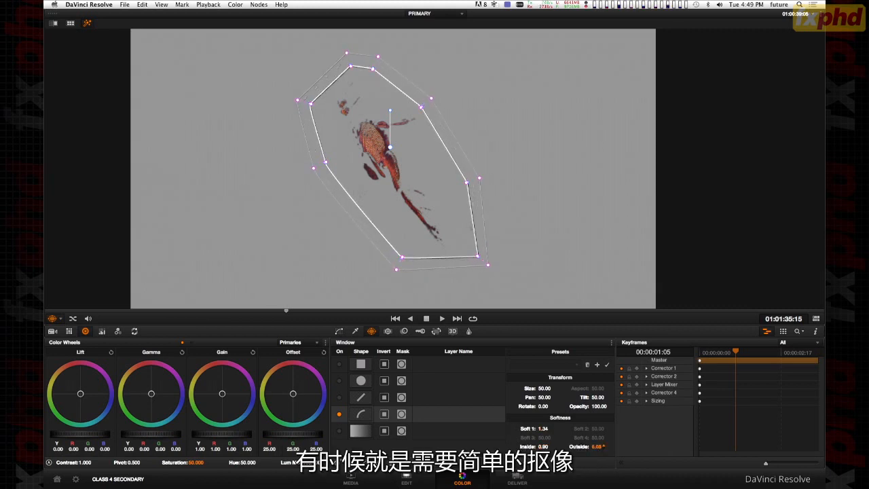
left_click_drag(544, 429, 551, 428)
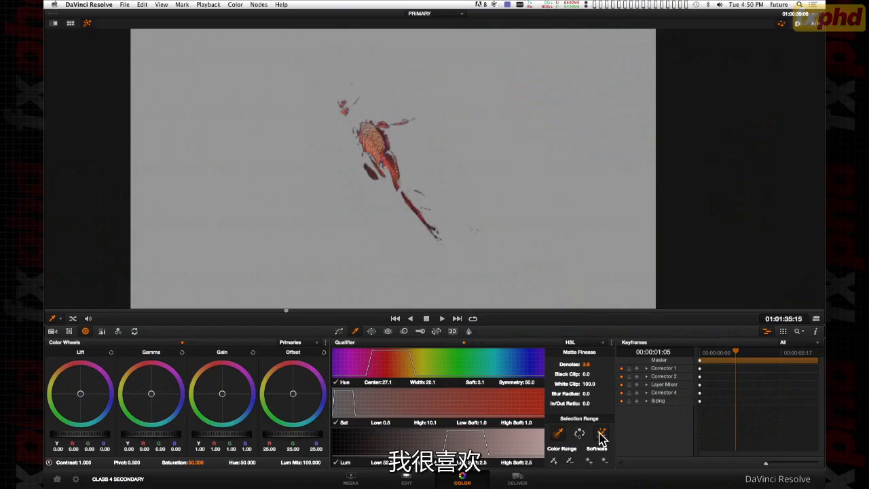
key("shift+h")
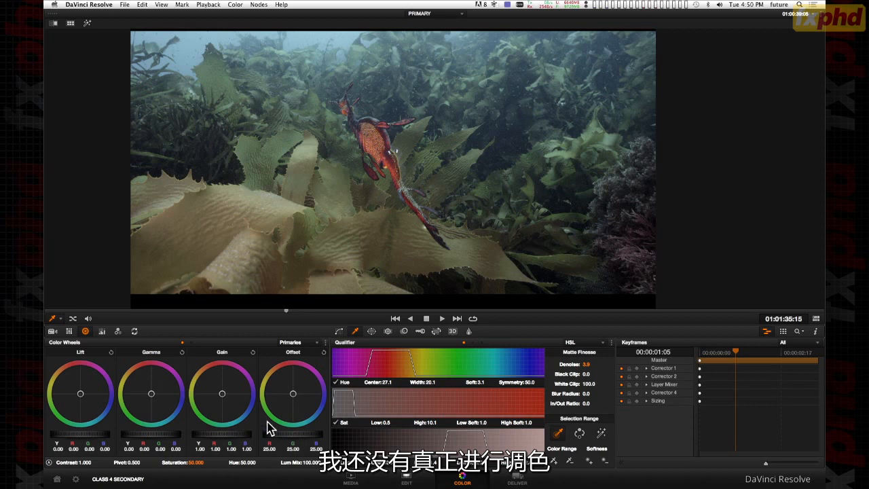
Tint node 02's background blue-cyan with gain at R 0.42, G 1.13, B 1.42, gamma at R -0.06, G 0.01, B 0.04, and saturation 20.2.
left_click(817, 318)
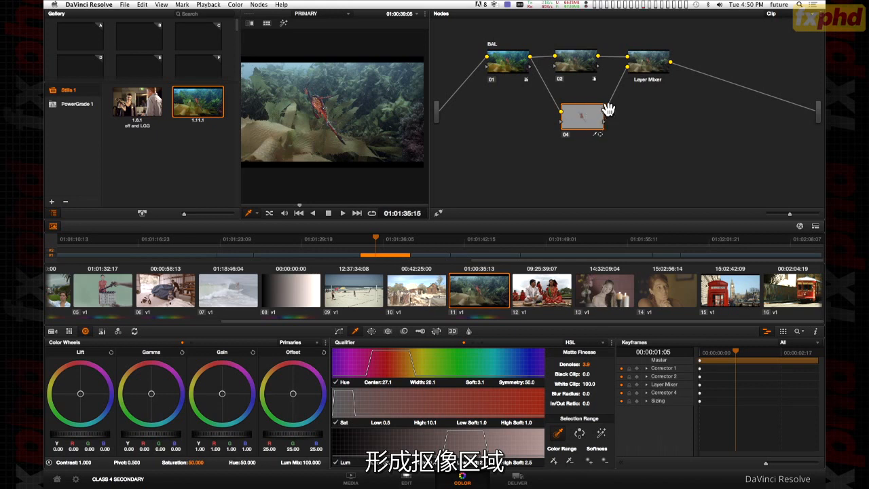
left_click(576, 64)
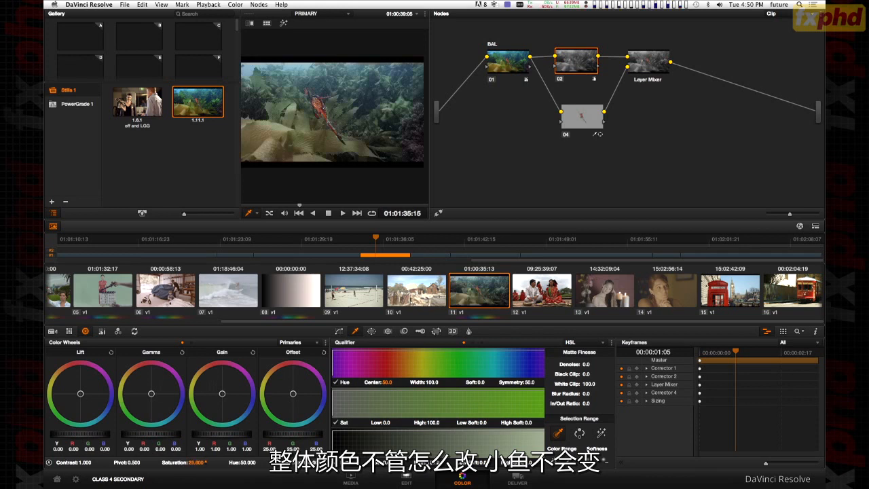
left_click_drag(225, 398, 260, 459)
left_click_drag(228, 413, 247, 413)
left_click_drag(154, 400, 187, 454)
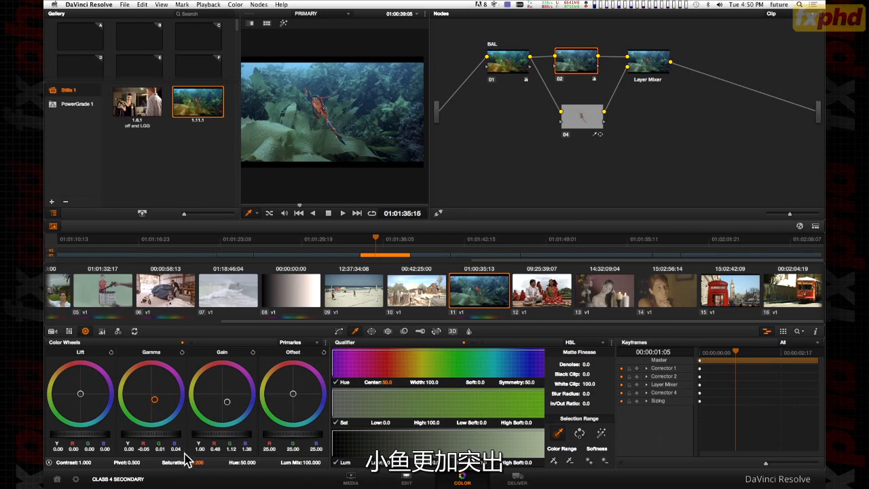
left_click_drag(231, 407, 236, 418)
Play part of the fish shot and grab a still of the blue-tinted grade into Stills 1.
key("space")
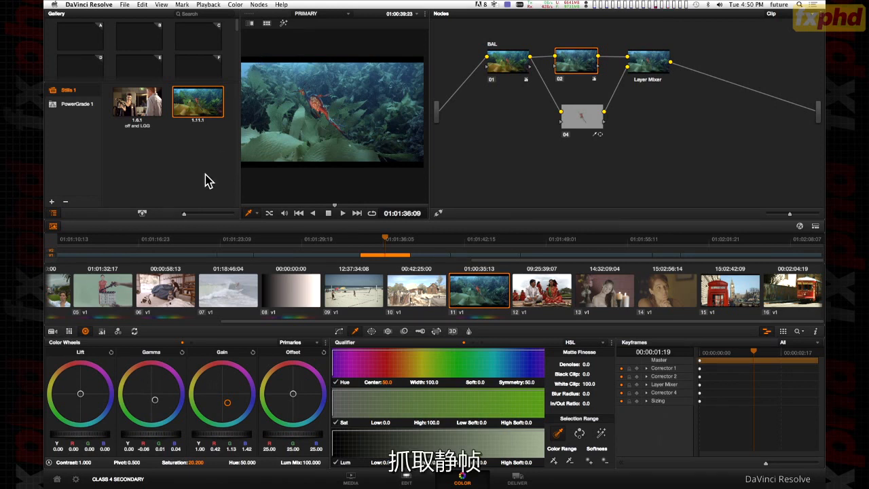
right_click(180, 156)
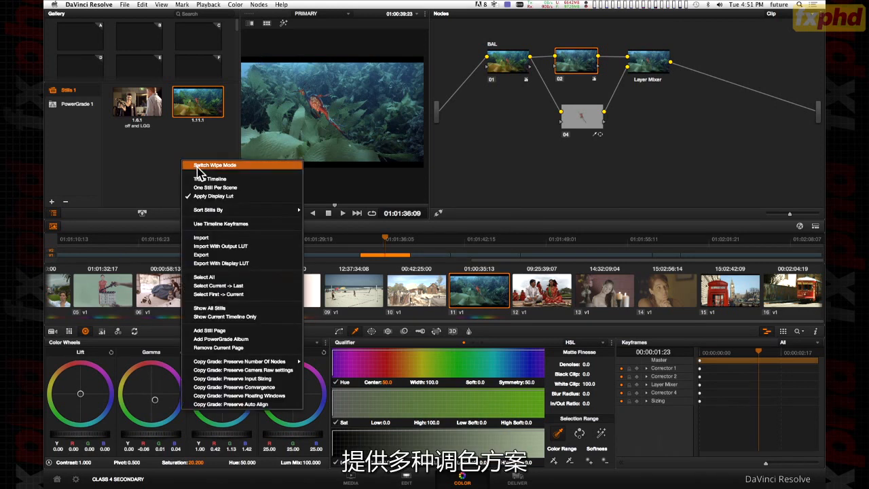
left_click(178, 150)
right_click(324, 104)
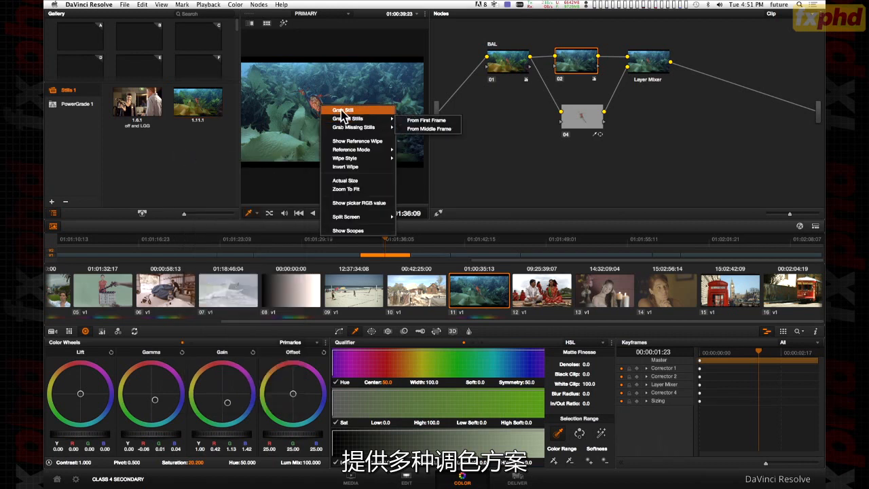
left_click(342, 109)
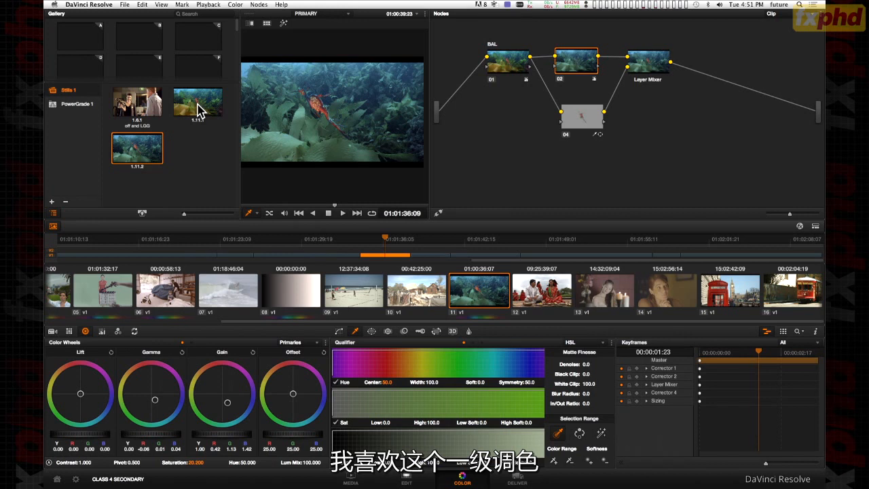
Compare the two fish looks by applying the grade of still 1.11.1, and restore the grade of still 1.11.2.
double_click(195, 109)
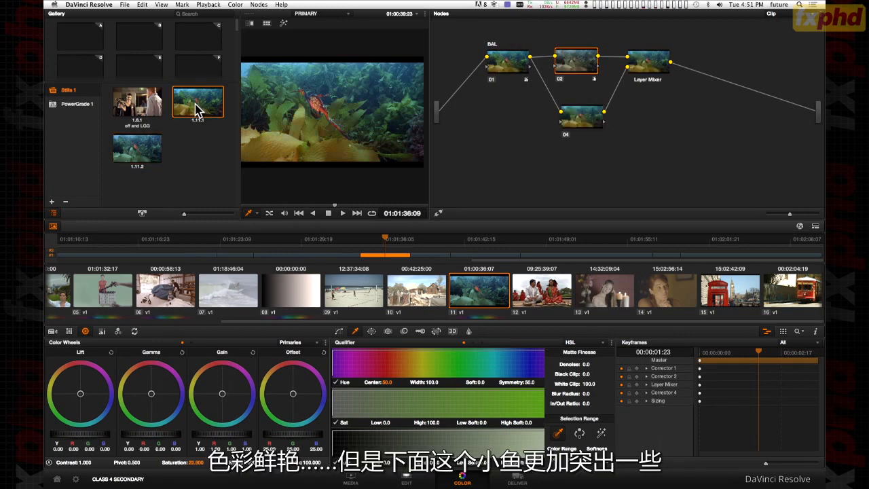
double_click(139, 149)
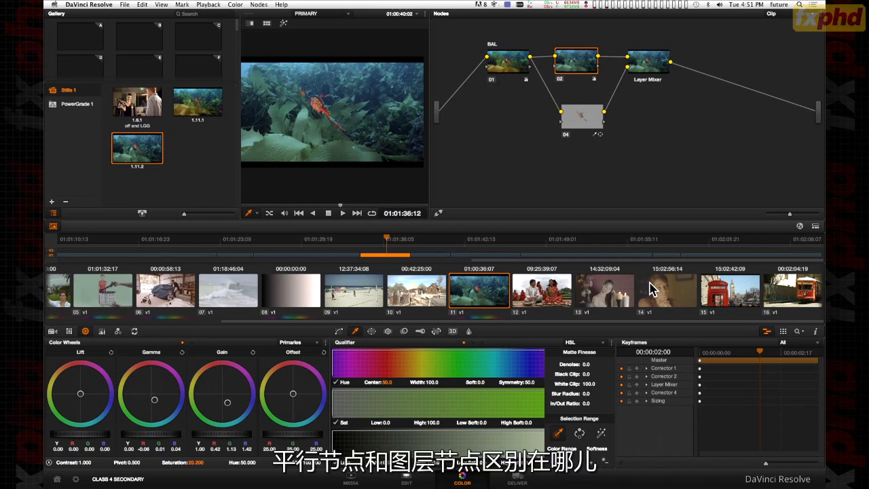
Open clip 14, move node 01 away from the graph's input, and scrub to timecode 01:01:48:19.
left_click(663, 293)
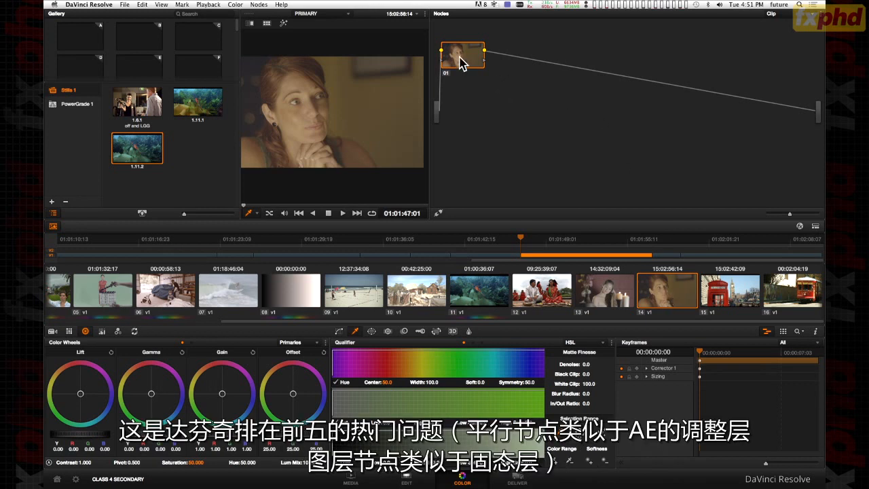
left_click_drag(460, 63, 529, 65)
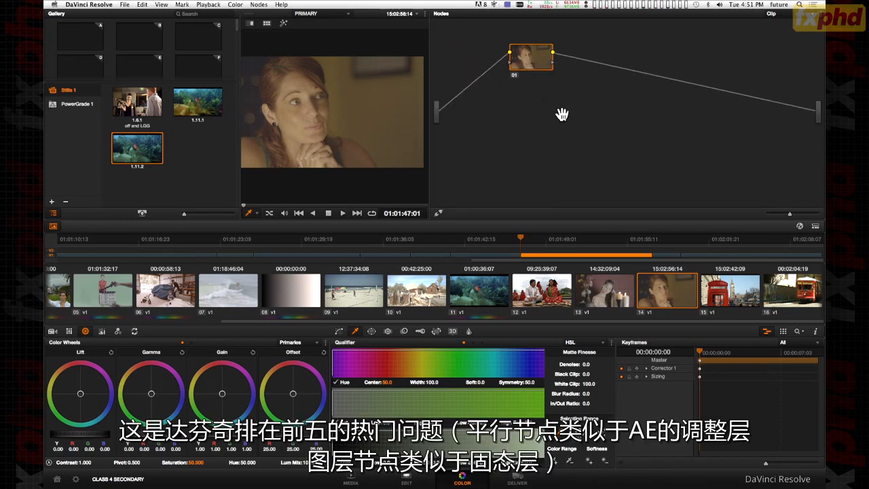
left_click_drag(532, 59, 521, 65)
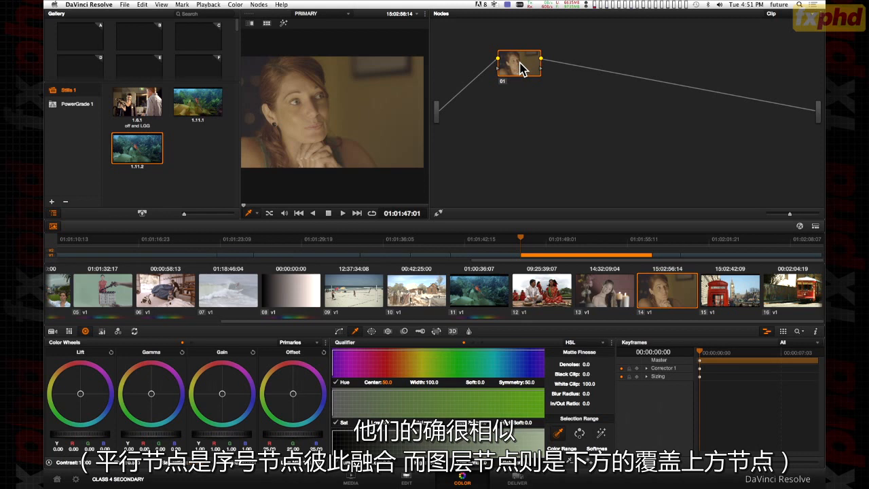
left_click(293, 205)
left_click_drag(296, 205, 272, 208)
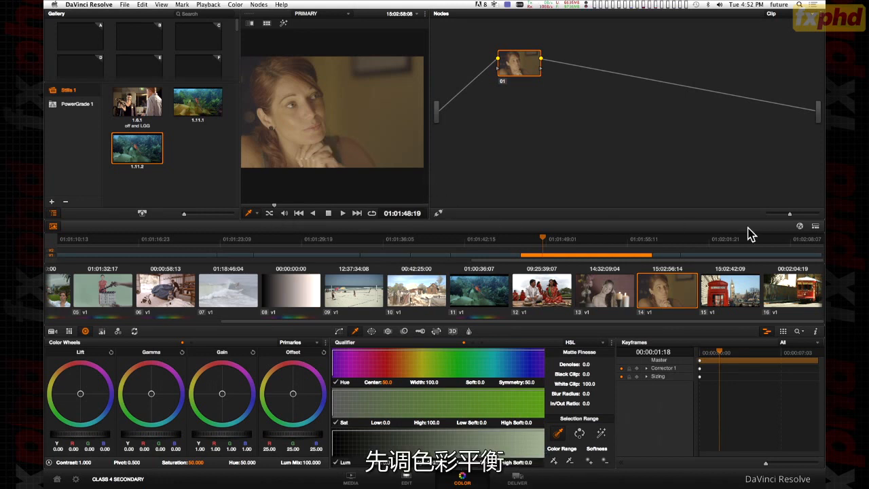
Balance node 01 with slightly lowered lift, gain at R 1.03, G 1.04, B 1.04 and saturation 57.4, and label it BAL.
key("alt+f")
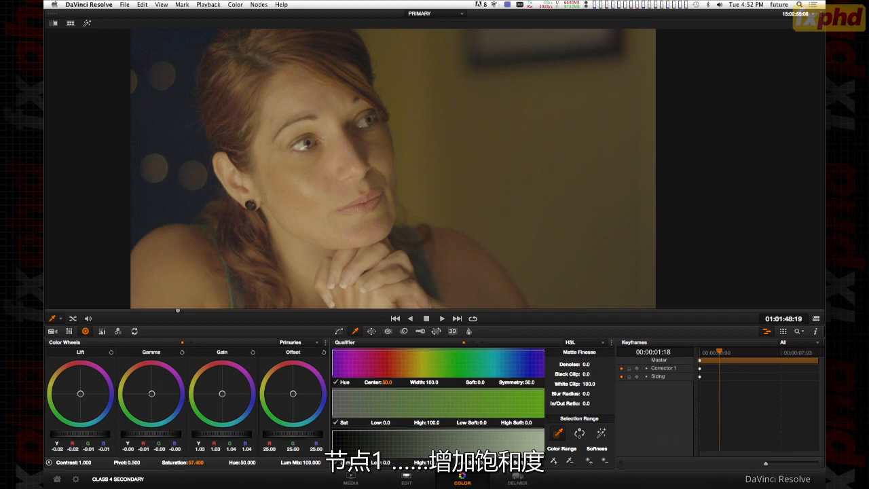
left_click(816, 316)
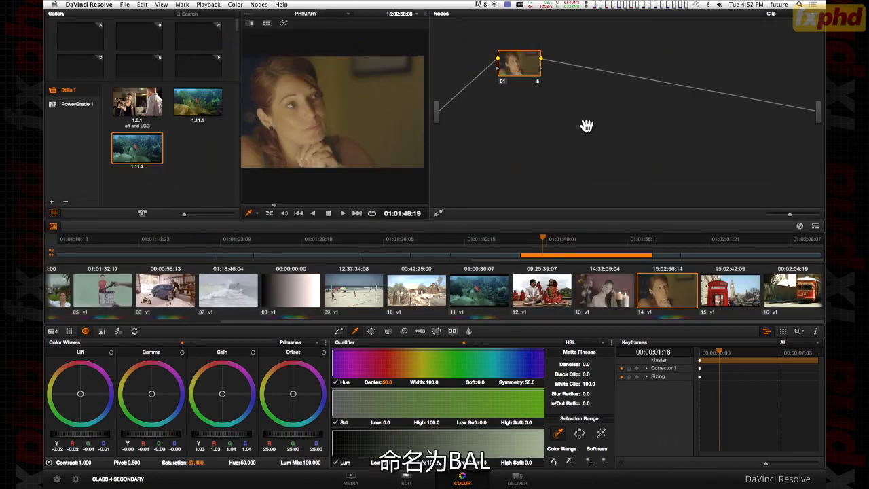
right_click(515, 65)
left_click(540, 65)
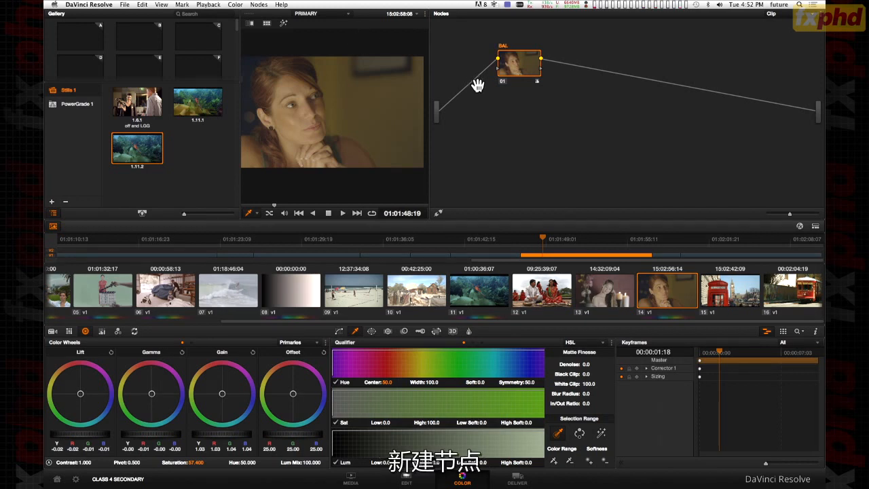
Add serial node 02 and give it a cool look with saturation 24.4, gain shifted to blue-cyan, and gamma at R -0.02, G 0.00, B 0.04.
key("alt+s")
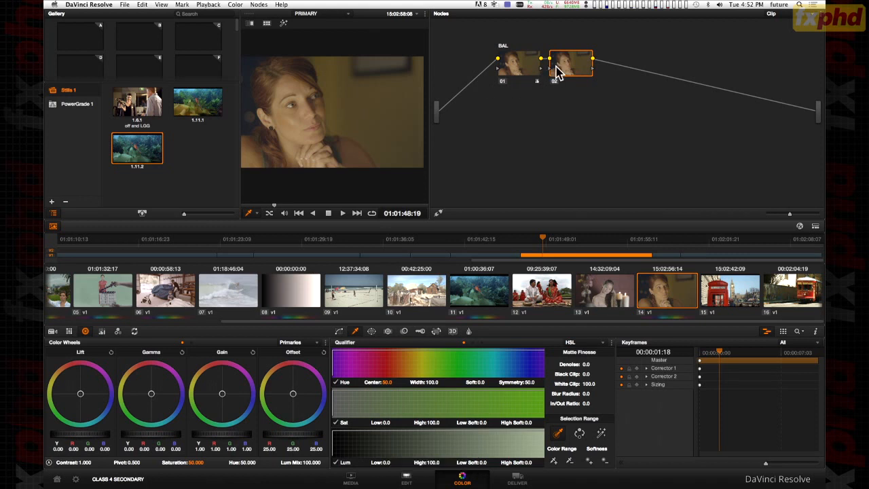
left_click_drag(563, 66, 576, 68)
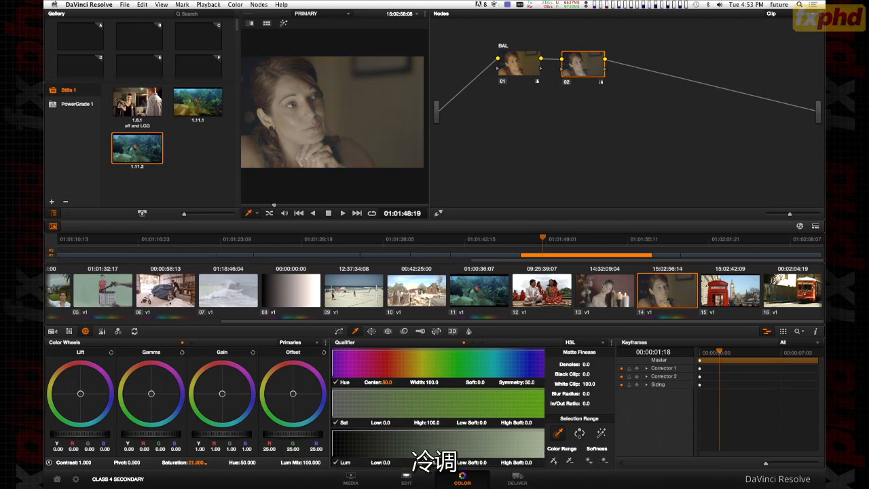
left_click_drag(219, 401, 245, 419)
left_click_drag(153, 396, 167, 423)
left_click_drag(227, 400, 231, 407)
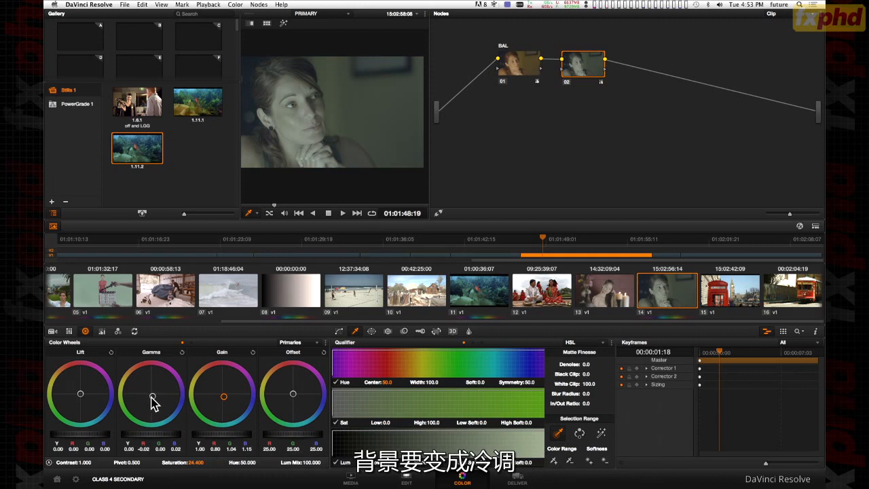
left_click_drag(153, 402, 174, 400)
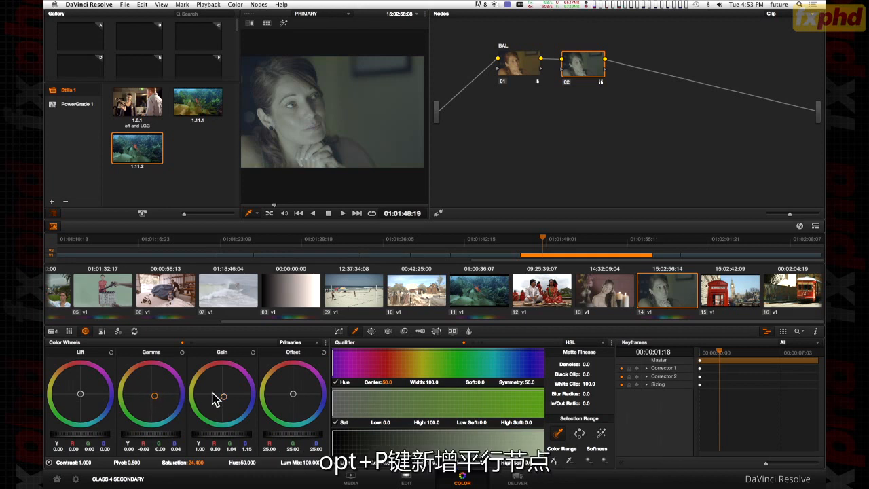
Add a parallel node alongside node 02 and line up node 04 beneath it.
left_click_drag(590, 68, 596, 66)
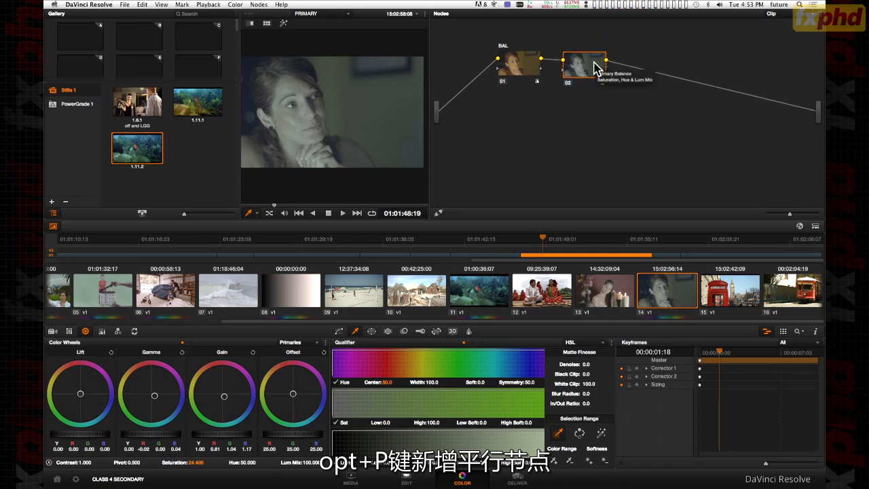
key("alt+p")
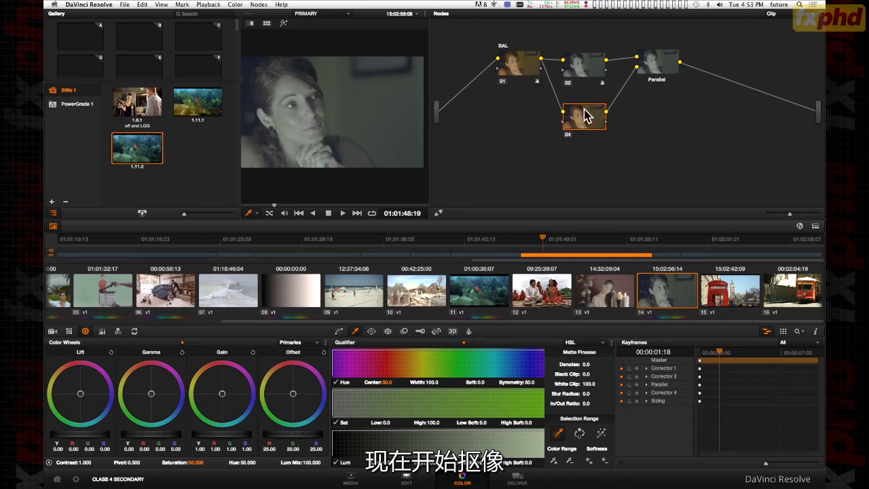
left_click_drag(584, 113, 584, 108)
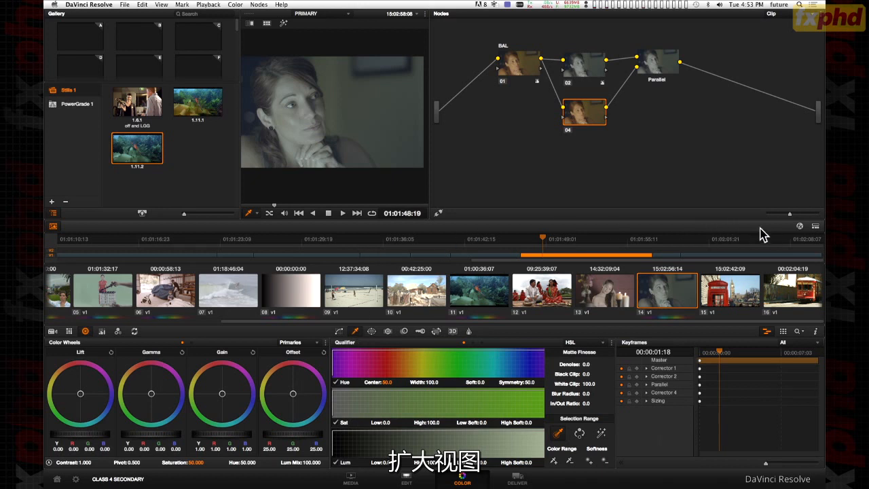
Key the woman's skin in node 04 by sampling her face in an enlarged viewer, with highlight on, and extend the key into her facial shadows.
left_click(815, 227)
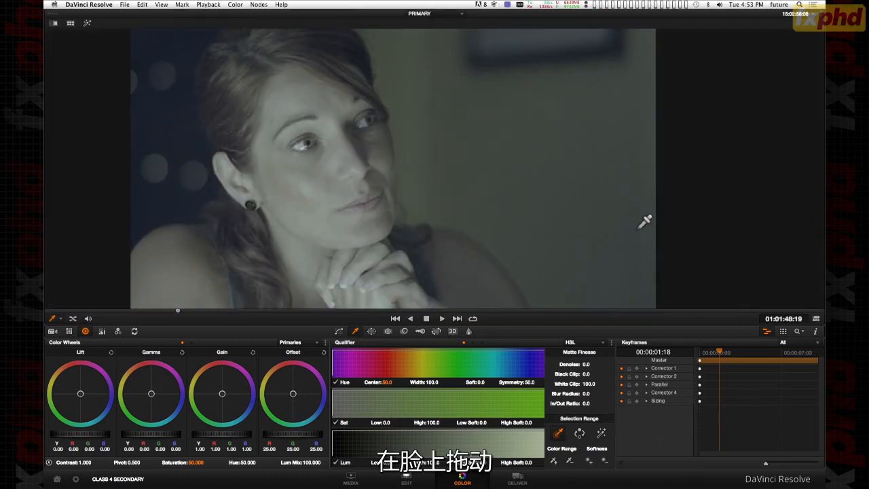
left_click_drag(335, 142, 332, 192)
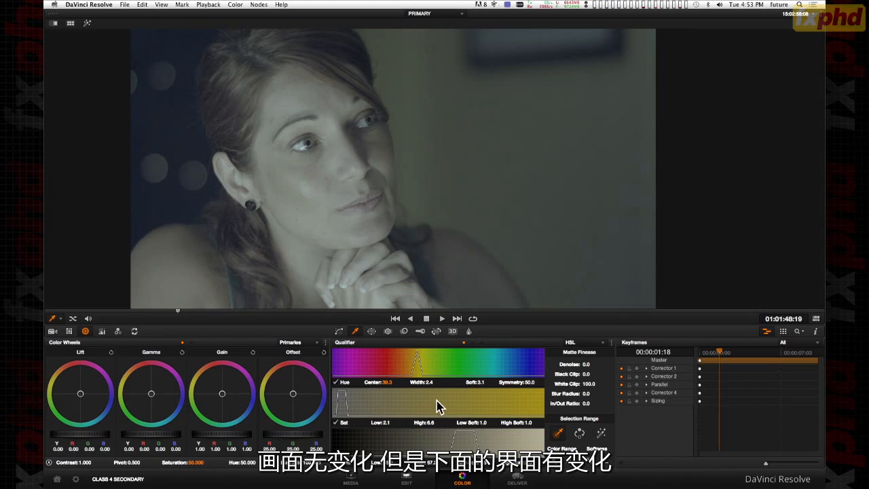
left_click(601, 434)
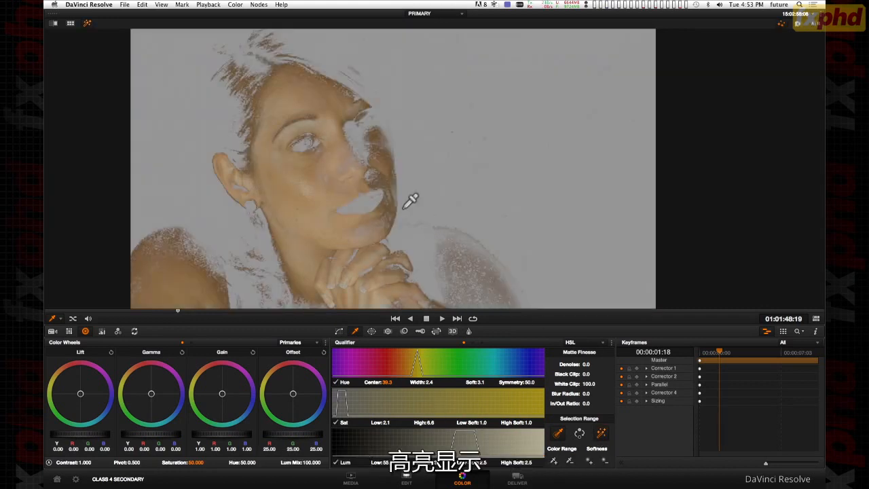
left_click(366, 148)
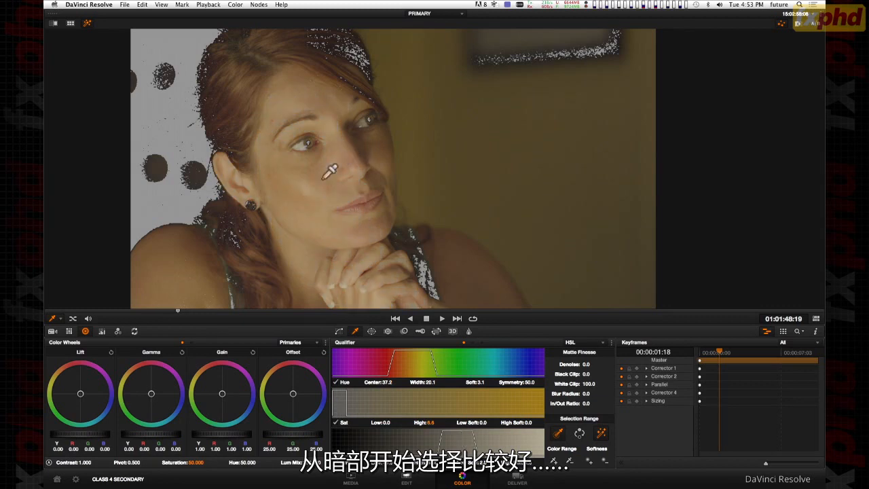
left_click(385, 155)
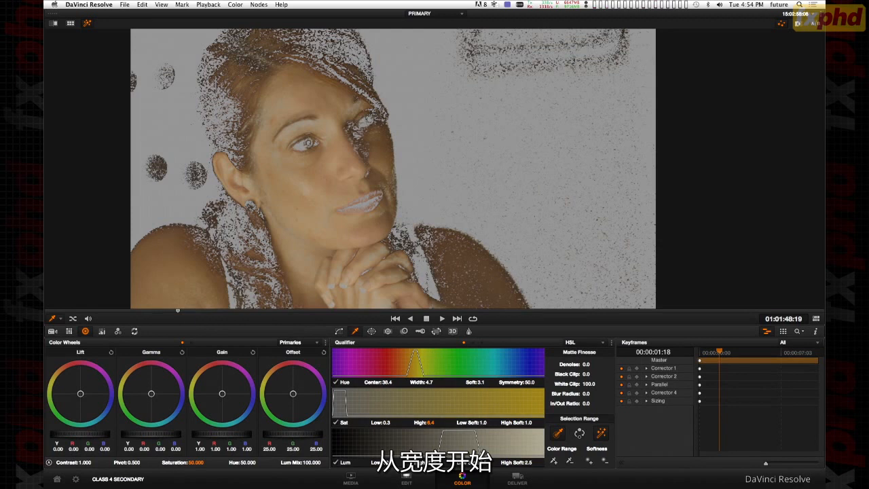
Set the skin key's hue center to 36.9 and hue width to 9.1.
left_click_drag(429, 382, 439, 382)
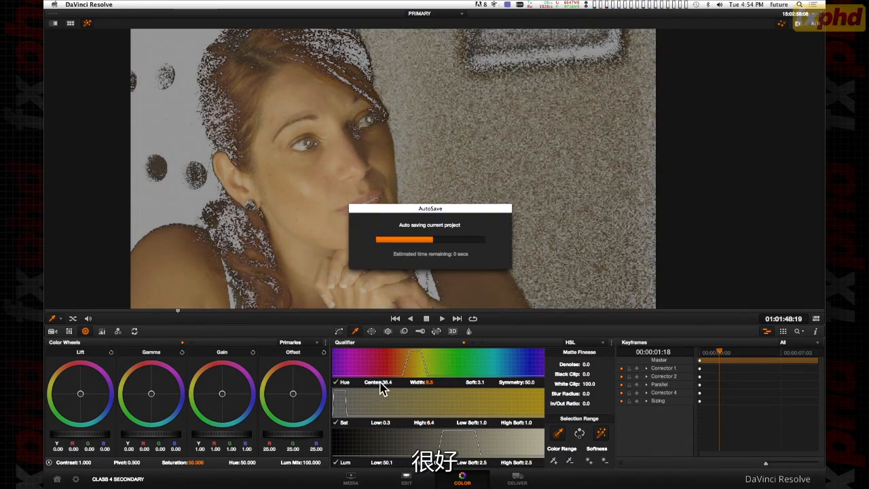
left_click_drag(380, 390, 395, 383)
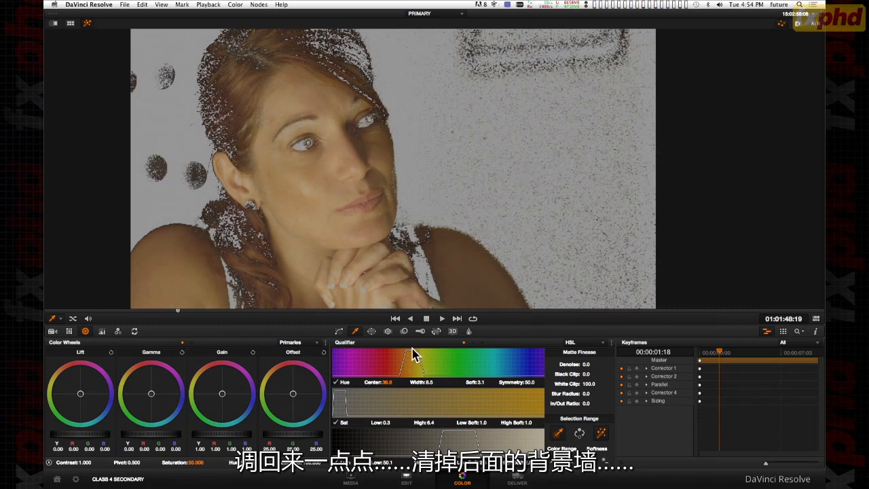
left_click_drag(435, 382, 436, 382)
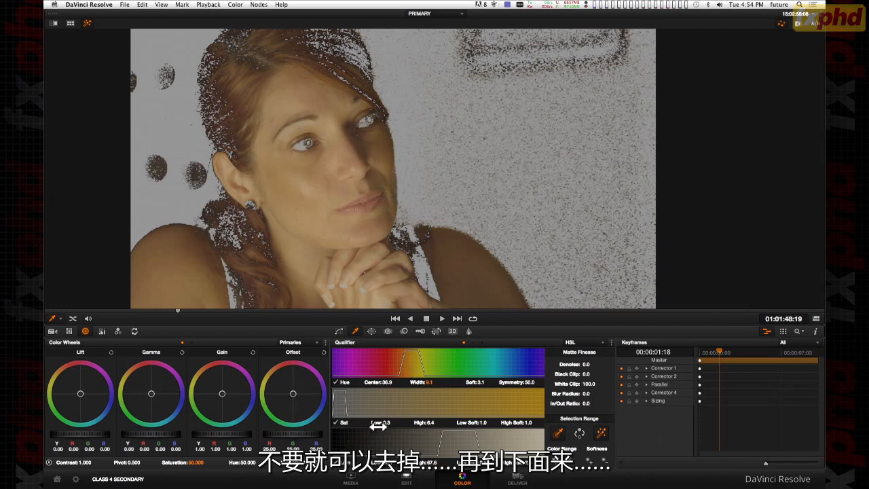
Set the key's saturation range to Low 1.8 and High 9.0, and its luminance range to Low 53.1 and High 71.6.
left_click_drag(378, 422, 391, 423)
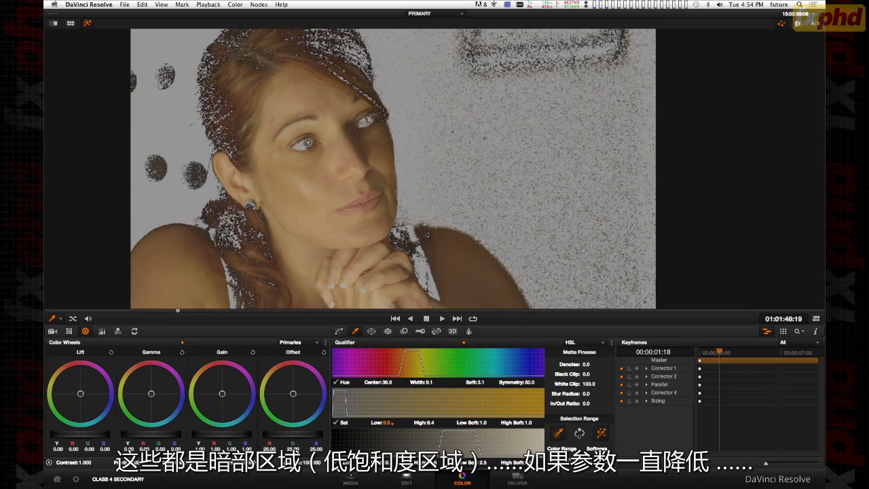
mouse_move(392, 423)
left_mouse_down()
mouse_move(400, 422)
mouse_move(391, 423)
left_mouse_up()
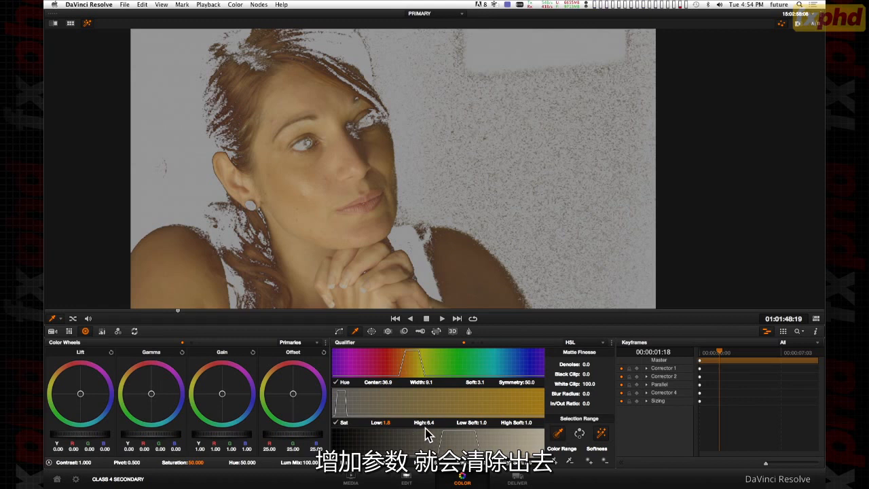
left_click_drag(419, 423, 426, 424)
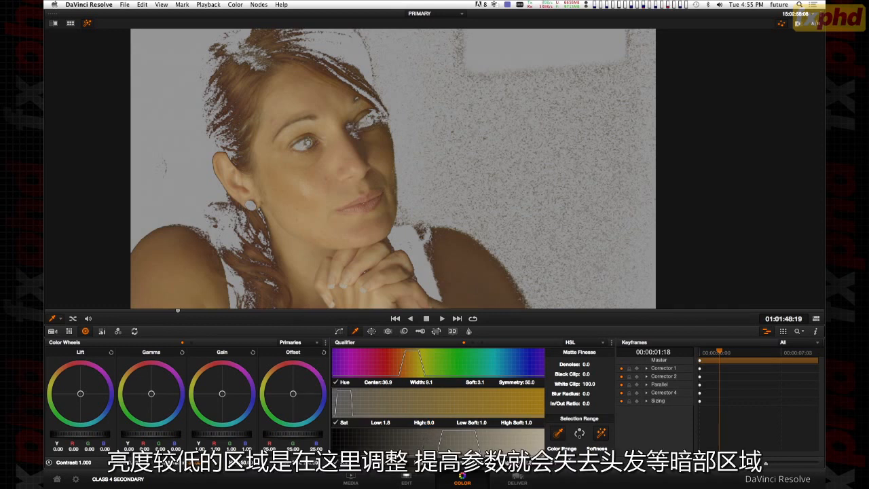
mouse_move(388, 463)
left_mouse_down()
mouse_move(400, 462)
mouse_move(385, 462)
left_mouse_up()
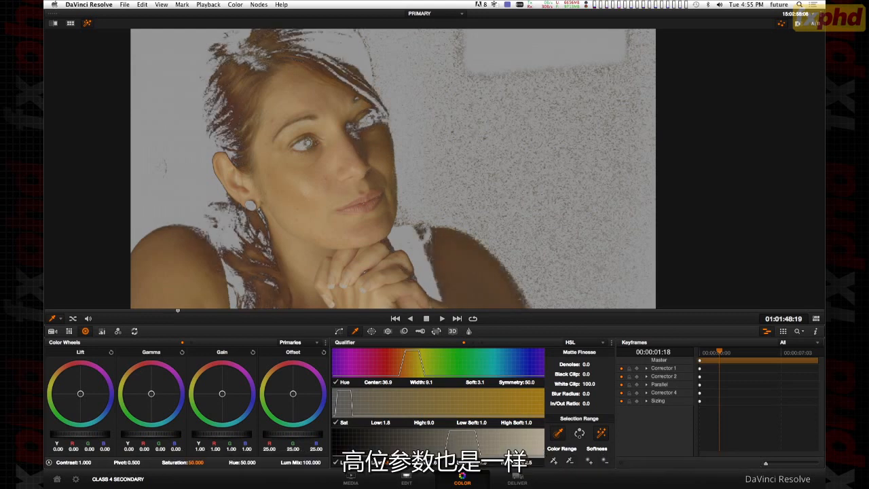
mouse_move(429, 463)
left_mouse_down()
mouse_move(407, 462)
mouse_move(422, 462)
left_mouse_up()
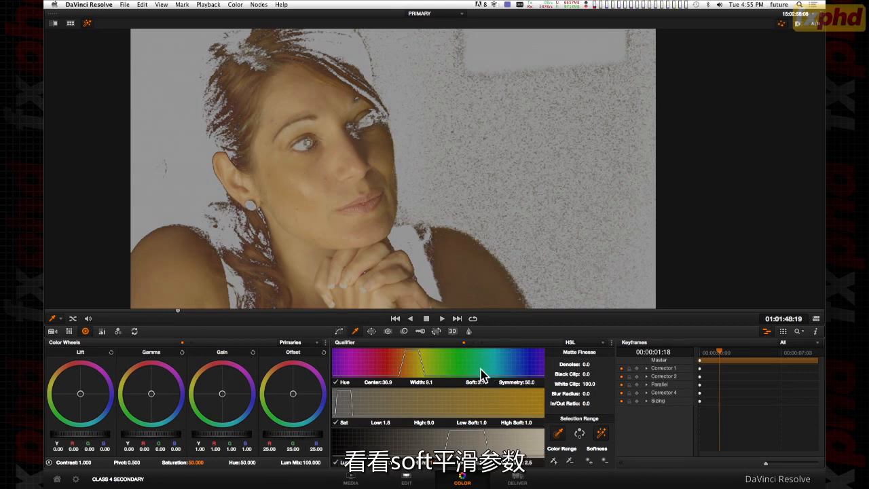
Set the skin key's hue softness to 4.1 and hue symmetry to 49.3.
left_click_drag(484, 381, 470, 384)
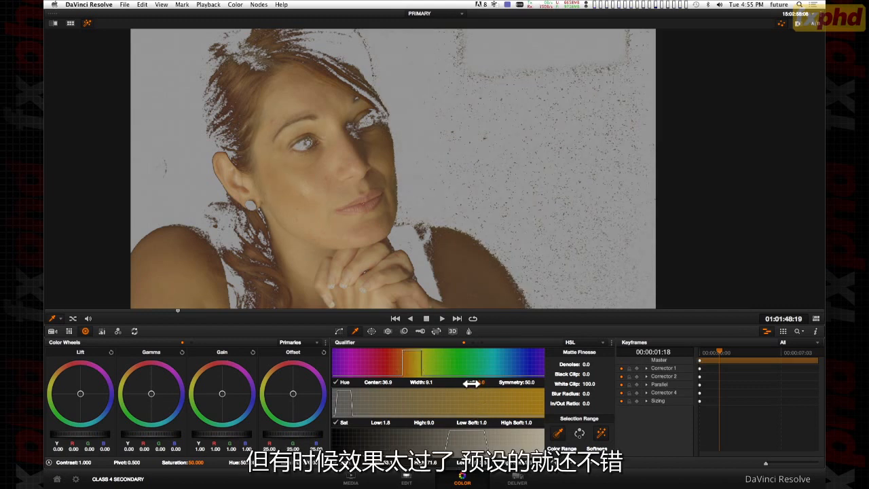
left_click_drag(483, 382, 485, 382)
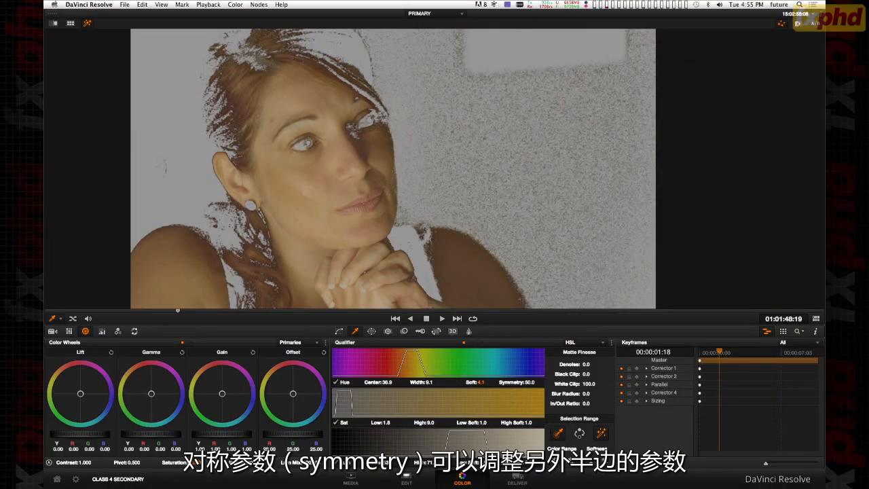
left_click_drag(529, 382, 527, 383)
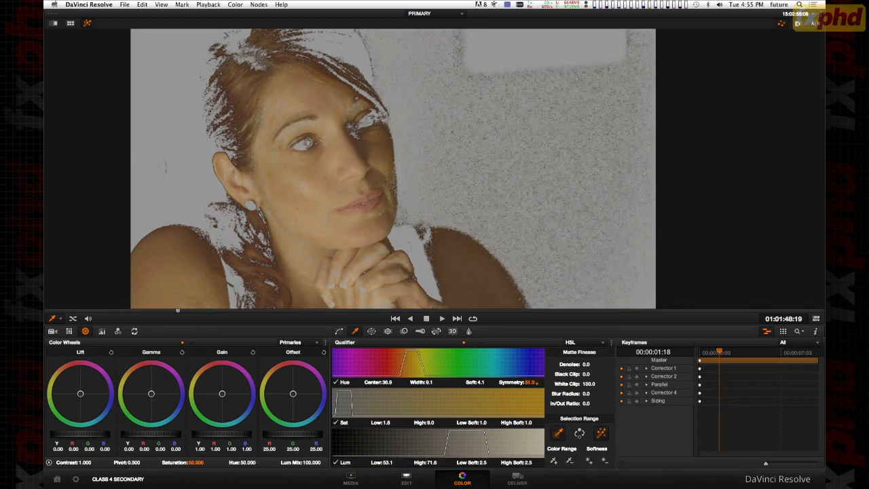
left_click_drag(536, 383, 535, 383)
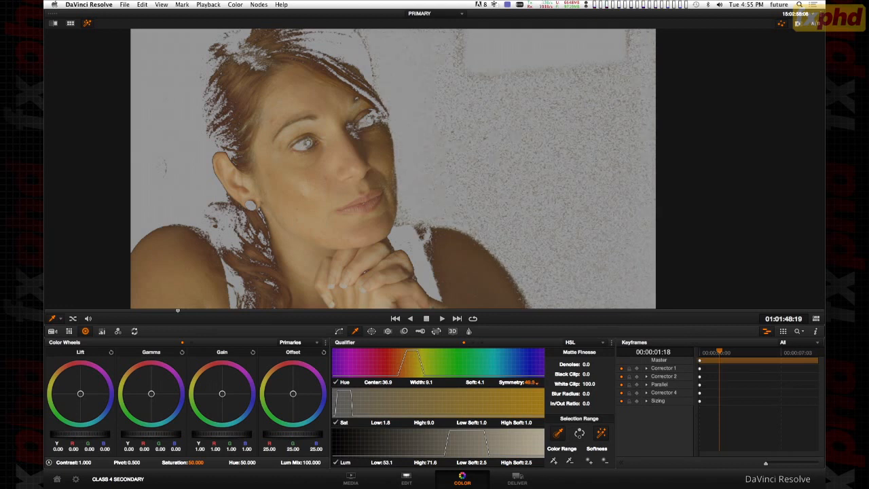
Clean the wall noise out of the key by setting Black Clip to about 26.
scroll(408, 171, "up", 2)
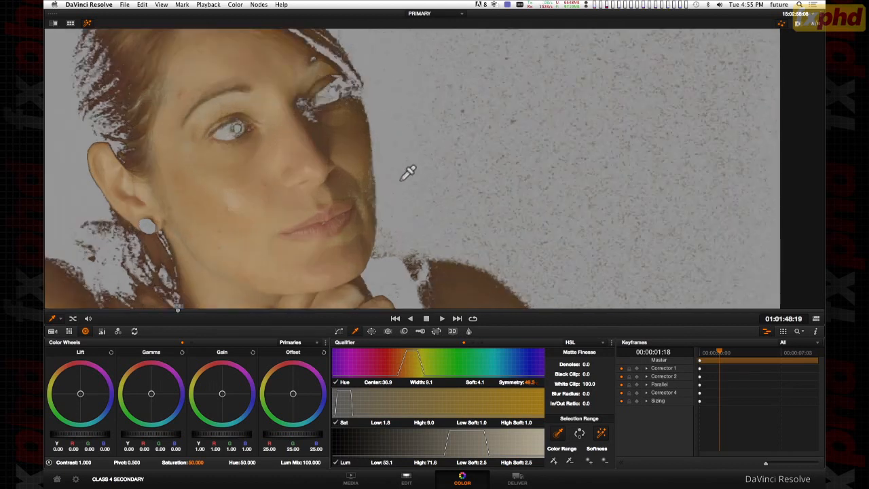
scroll(407, 170, "down", 1)
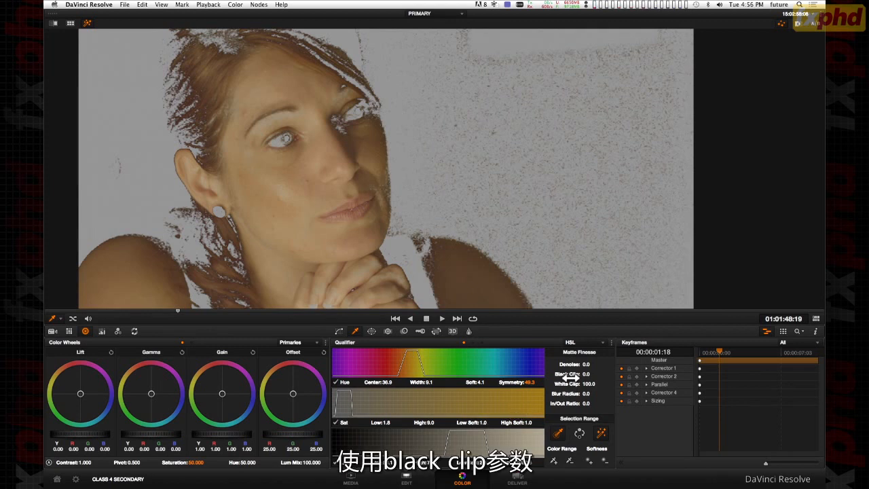
left_click_drag(584, 374, 592, 373)
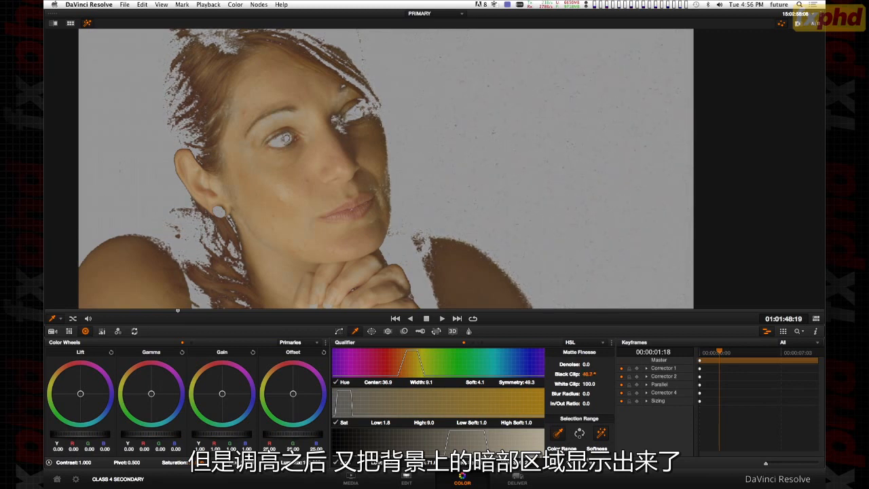
left_click_drag(592, 374, 585, 374)
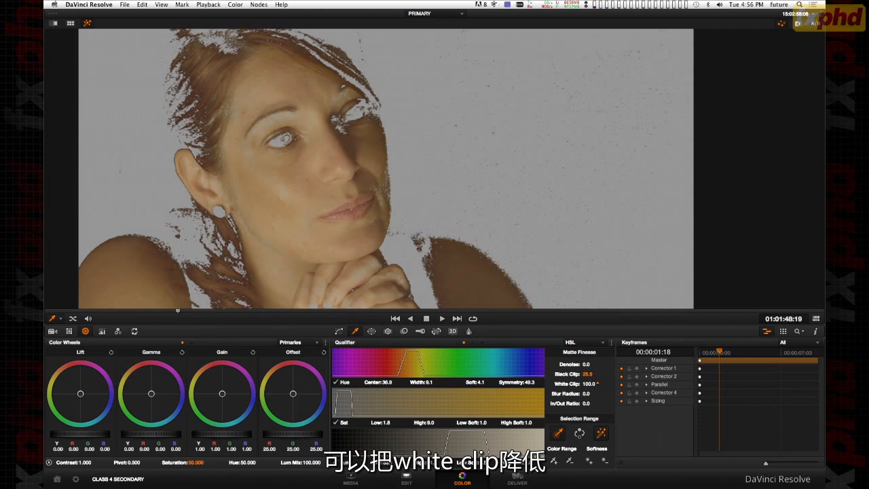
Refine the skin key's matte by setting White Clip to 72.1, Denoise to 13.1 and Blur Radius to 4.3.
left_click_drag(597, 383, 591, 385)
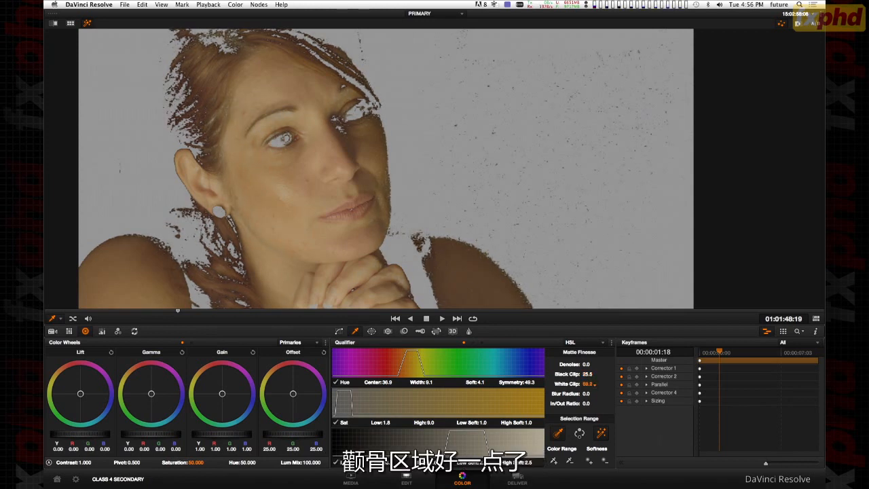
double_click(592, 385)
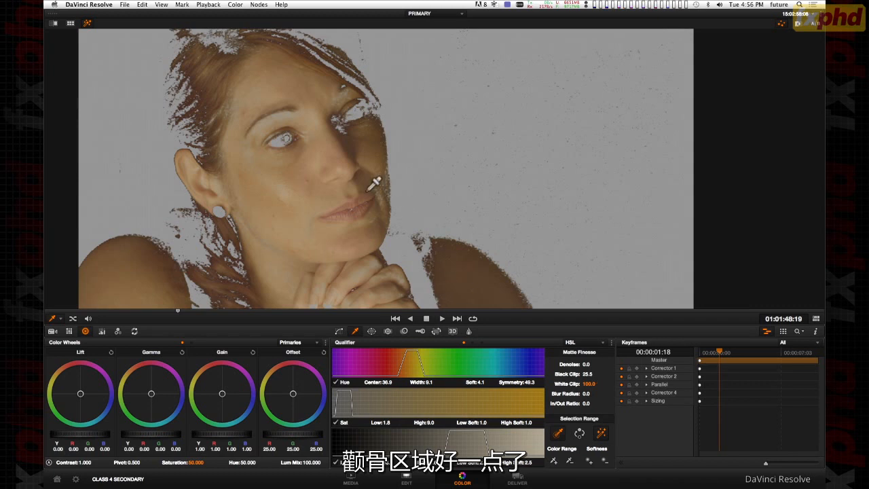
left_click_drag(593, 384, 592, 364)
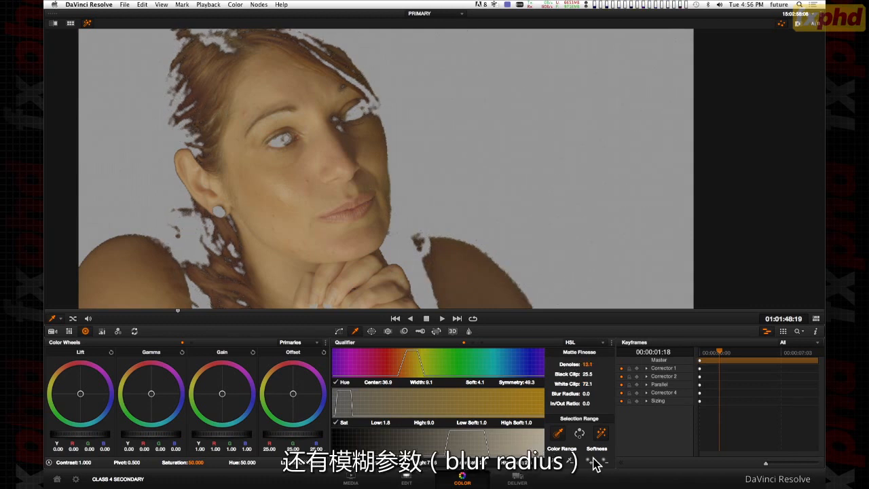
left_click_drag(585, 394, 591, 393)
left_click_drag(591, 394, 594, 394)
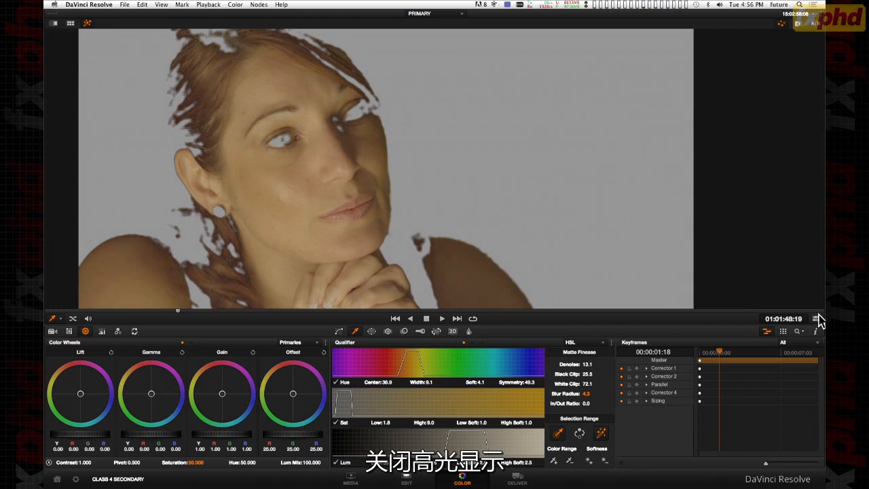
Leave the enlarged highlight view of the key and grab a still of clip 14 into the gallery.
left_click(600, 435)
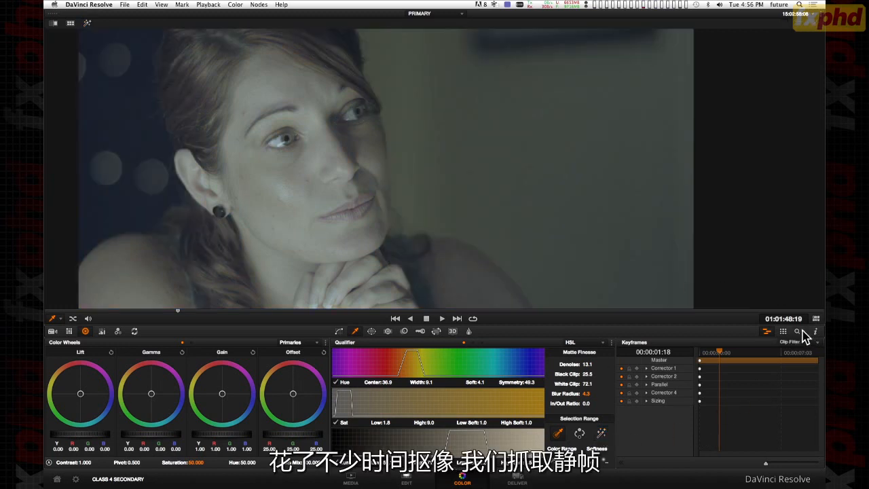
left_click(820, 322)
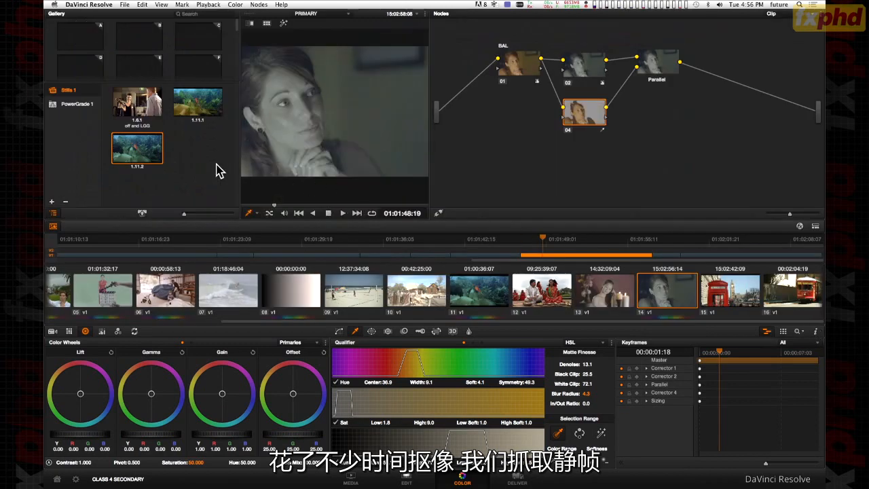
right_click(269, 114)
left_click(293, 123)
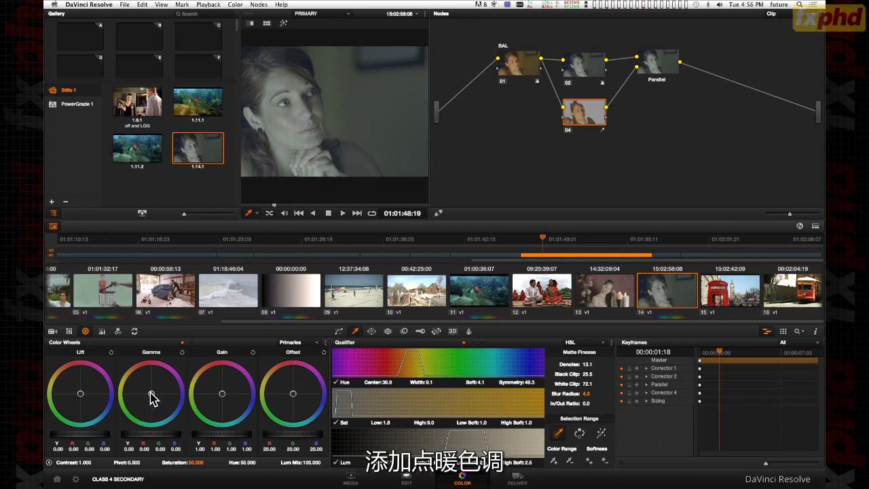
Warm the keyed skin with gamma at R 0.02, B -0.02 and gain at R 1.08, G 0.98, B 0.94, and play the clip.
left_click_drag(151, 396, 151, 384)
left_click_drag(229, 402, 215, 389)
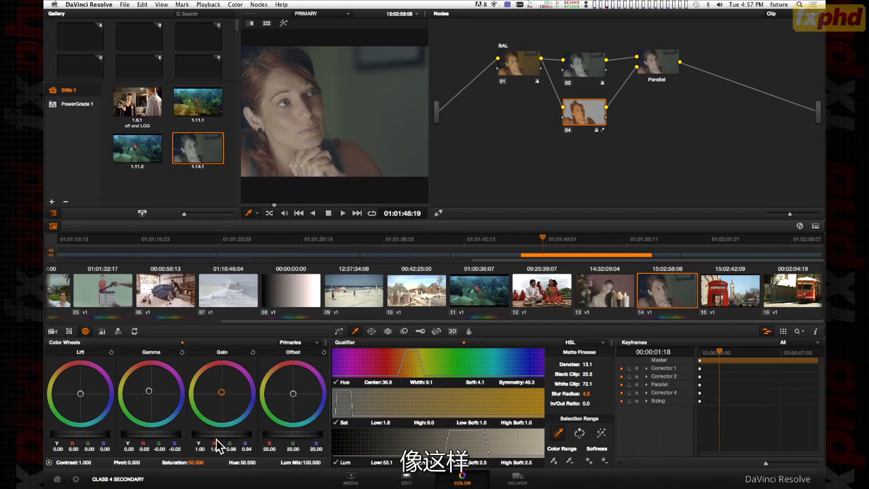
key("space")
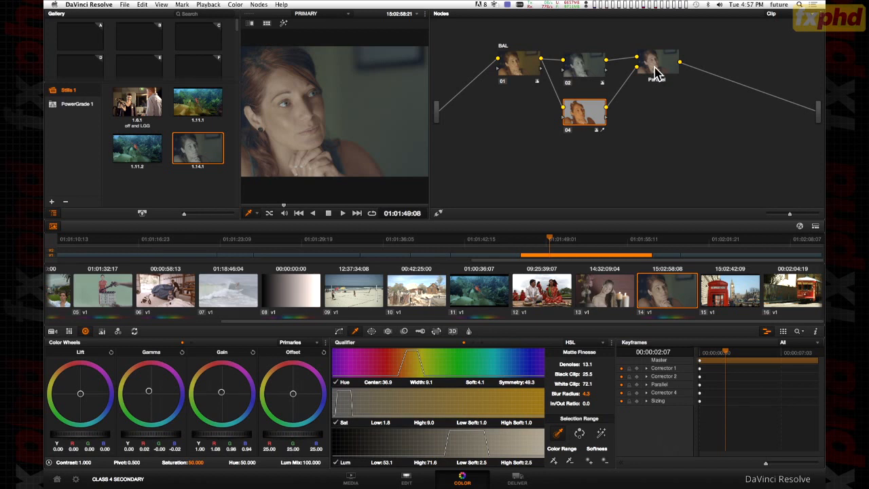
Spread out nodes 02, 04 and Parallel in the node graph, and reset node 04's color wheel adjustments.
left_click_drag(653, 72, 675, 76)
left_click_drag(599, 74, 614, 73)
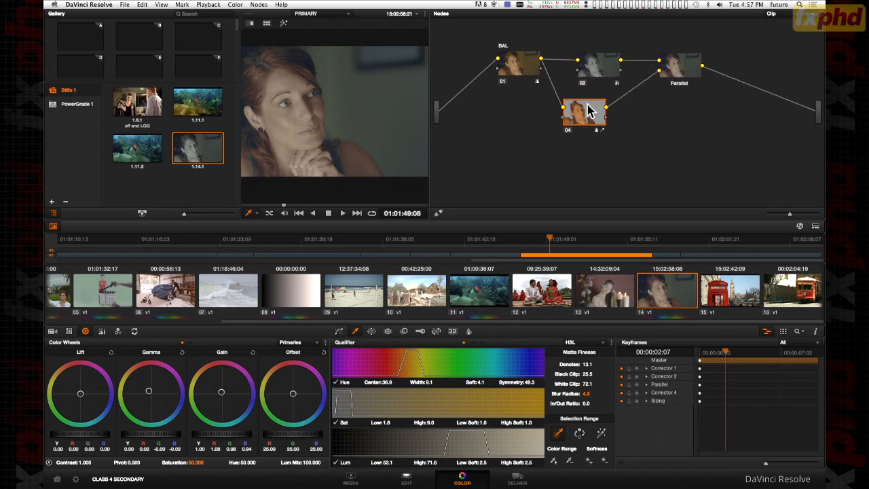
left_click_drag(595, 119, 611, 117)
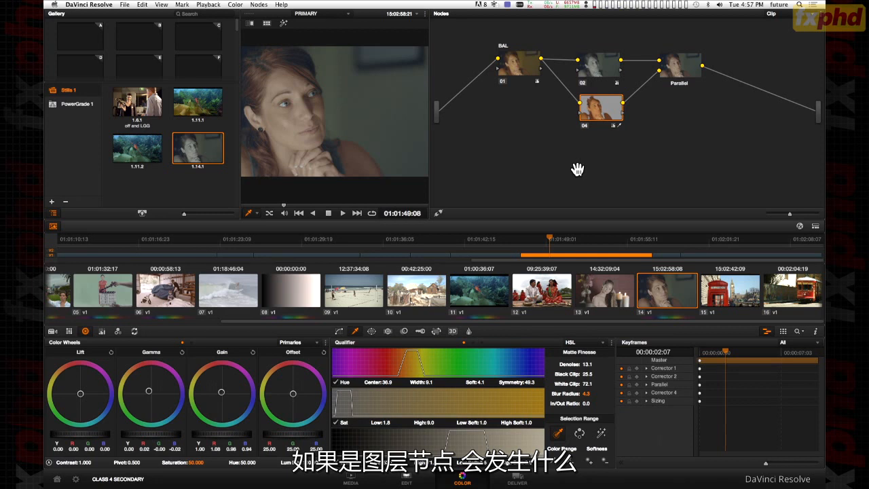
left_click_drag(603, 118, 597, 132)
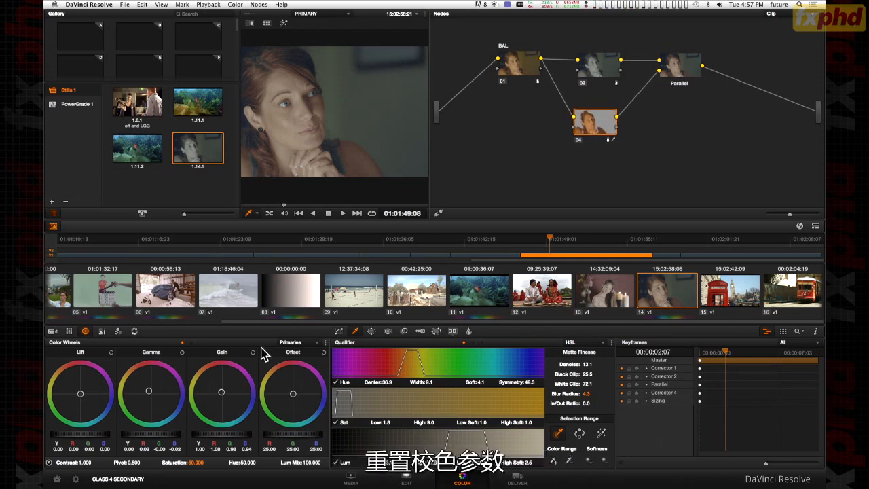
left_click(325, 344)
left_click(341, 352)
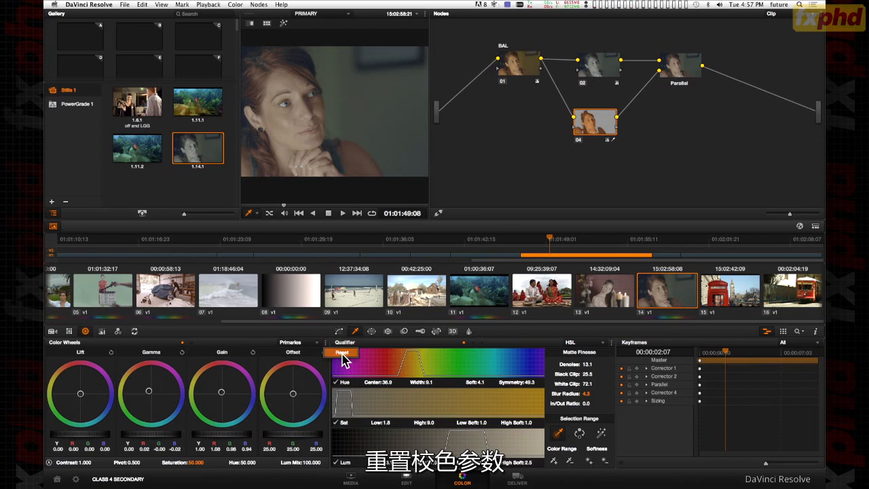
Morph the Parallel node into a Layer Mixer node.
left_click(672, 71)
right_click(672, 72)
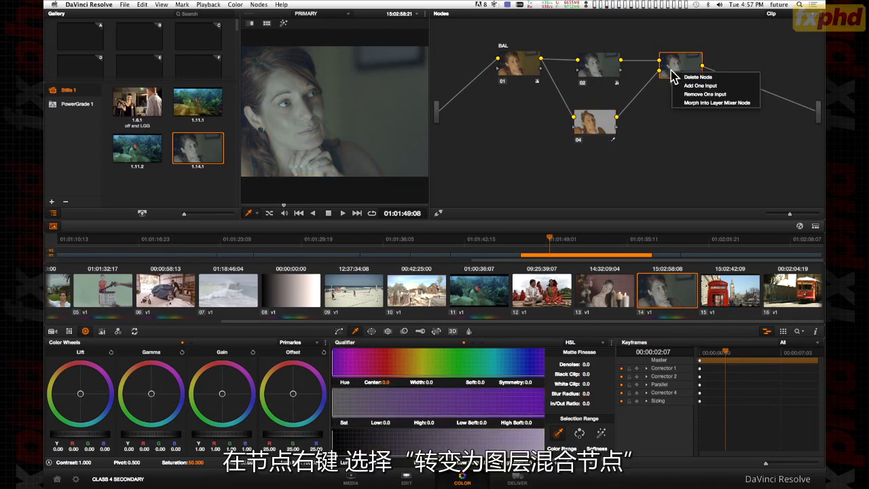
left_click(702, 103)
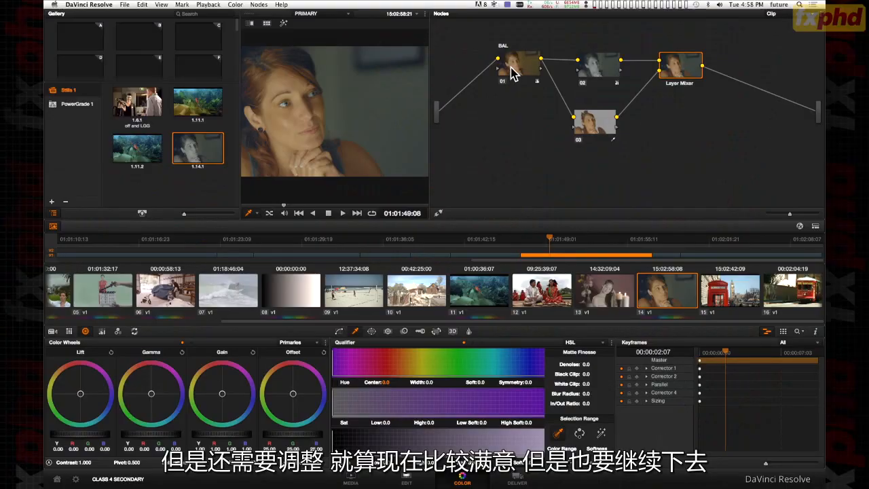
Delete the skin-key node 03, and brighten node 02 with gain at about 1.31 and gamma at about -0.02.
left_click(609, 129)
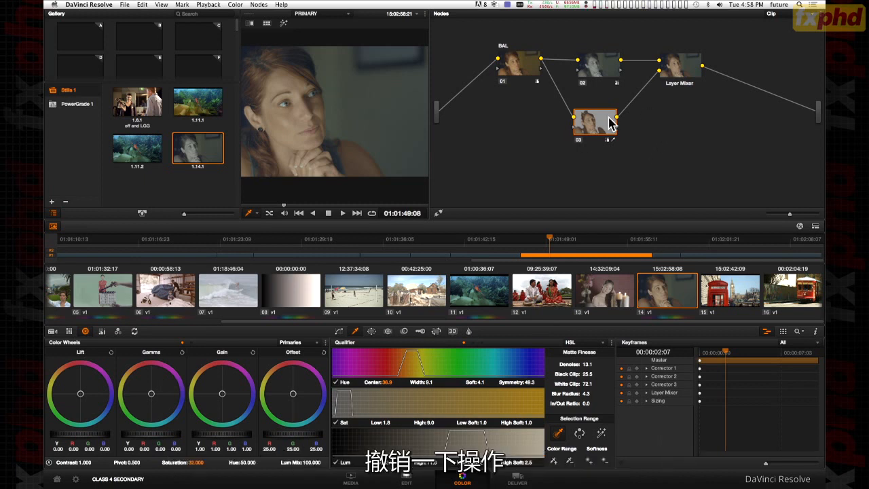
mouse_move(592, 130)
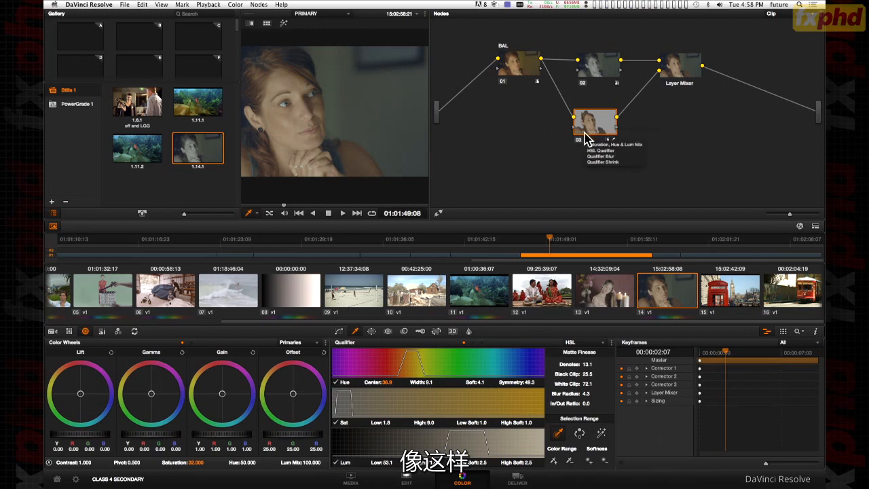
right_click(590, 134)
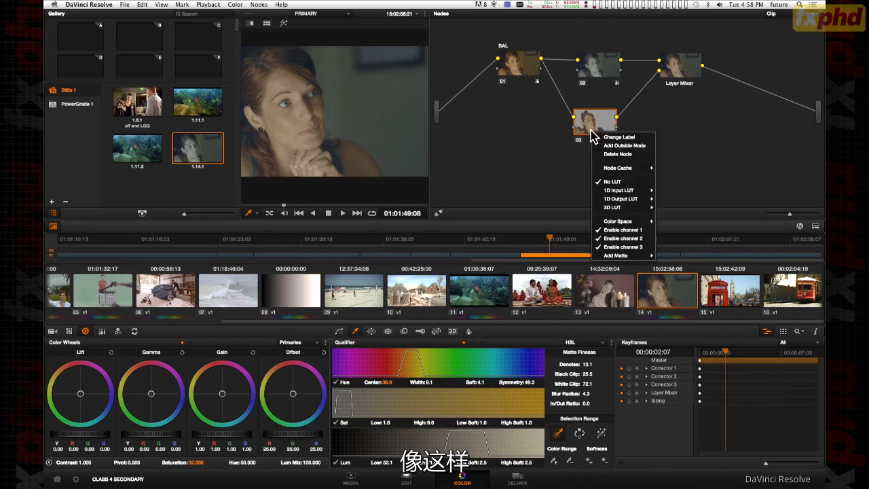
left_click(617, 147)
left_click_drag(603, 73, 611, 71)
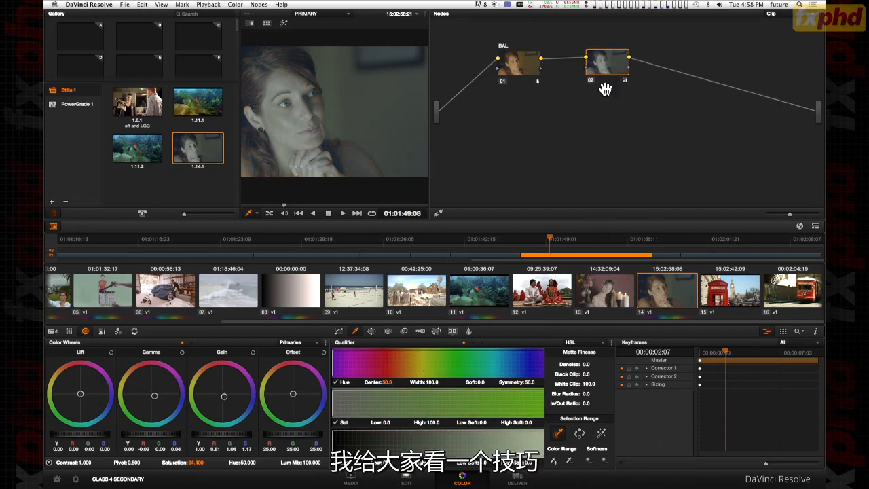
left_click_drag(210, 442, 313, 442)
mouse_move(145, 450)
left_mouse_down()
mouse_move(167, 439)
mouse_move(138, 441)
left_mouse_up()
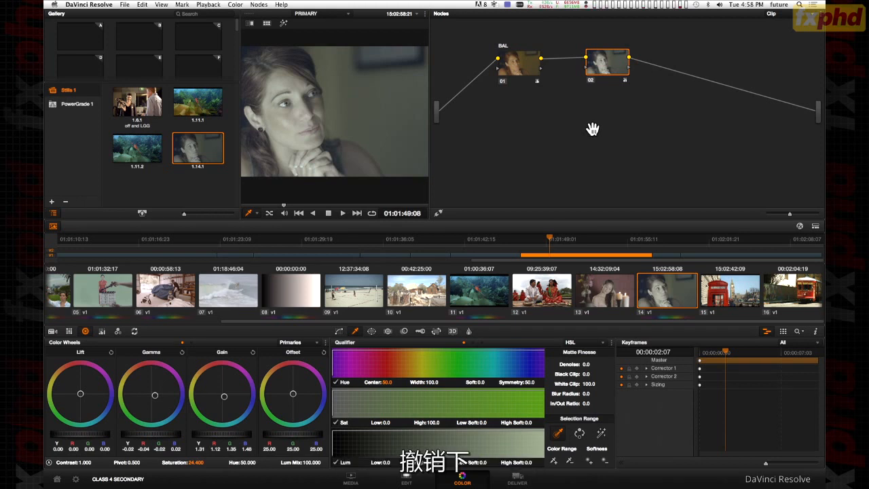
Undo the brightening, the node deletion and the Layer Mixer conversion to return to the Parallel node setup.
key("super+z")
key("super+z")
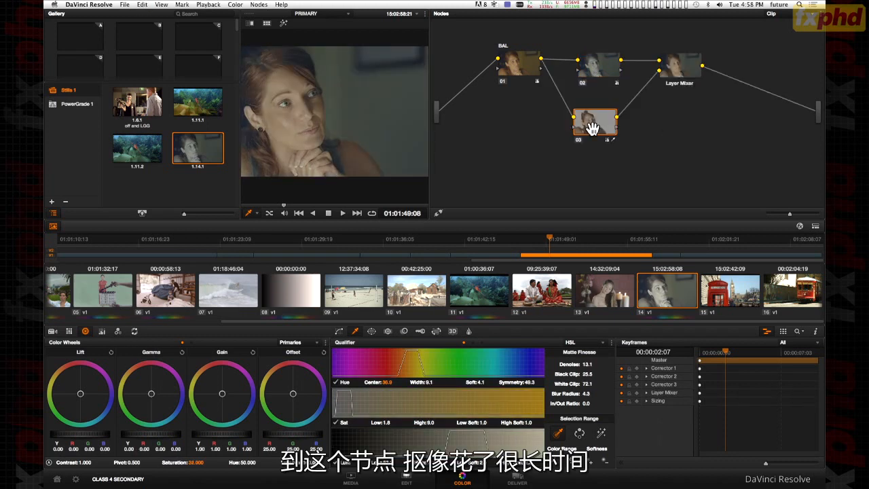
key("super+shift+z")
key("super+shift+z")
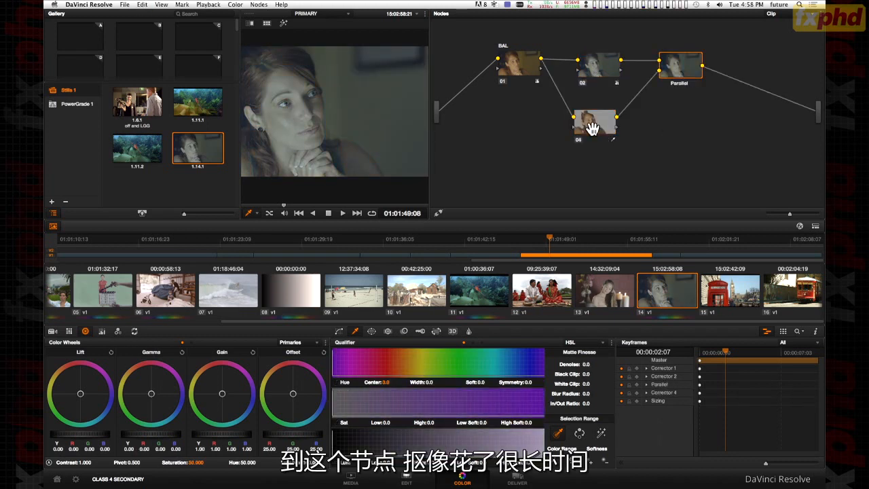
Select the skin-key node 04, grab a still of the parallel version and label it PARALLEL.
left_click(604, 126)
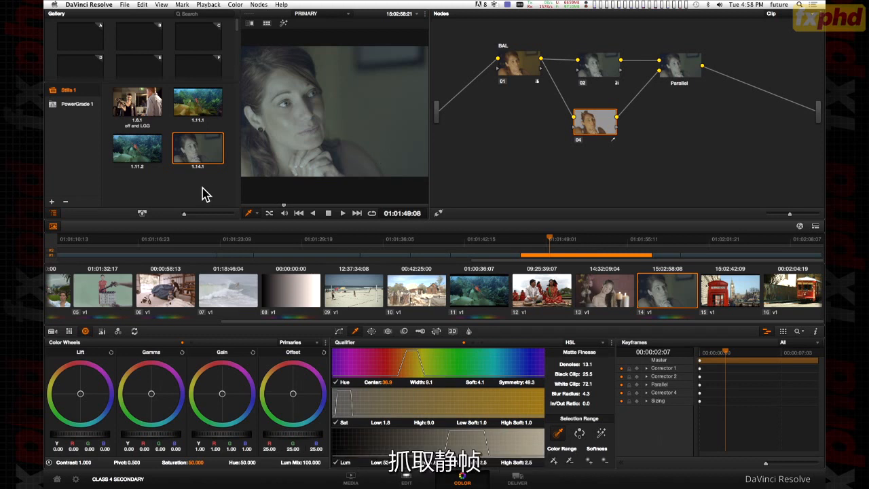
right_click(302, 50)
left_click(319, 60)
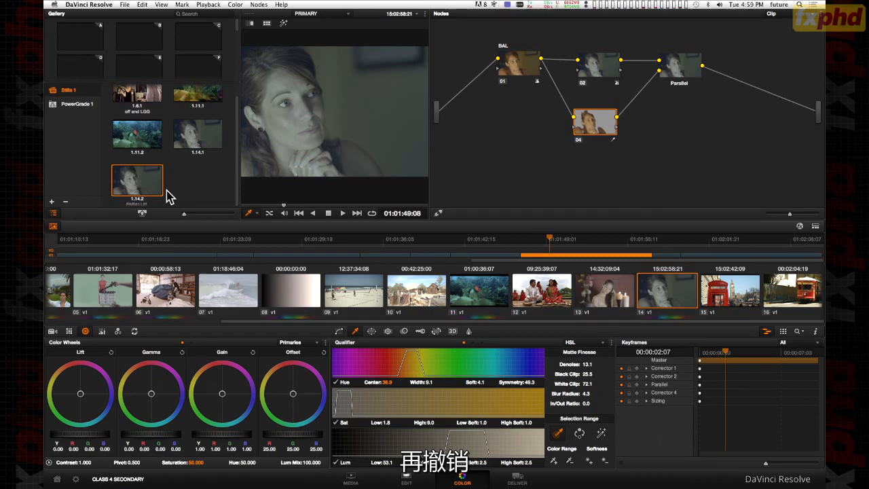
Delete the skin-key node 04 and reposition node 02 beside node 01.
right_click(584, 122)
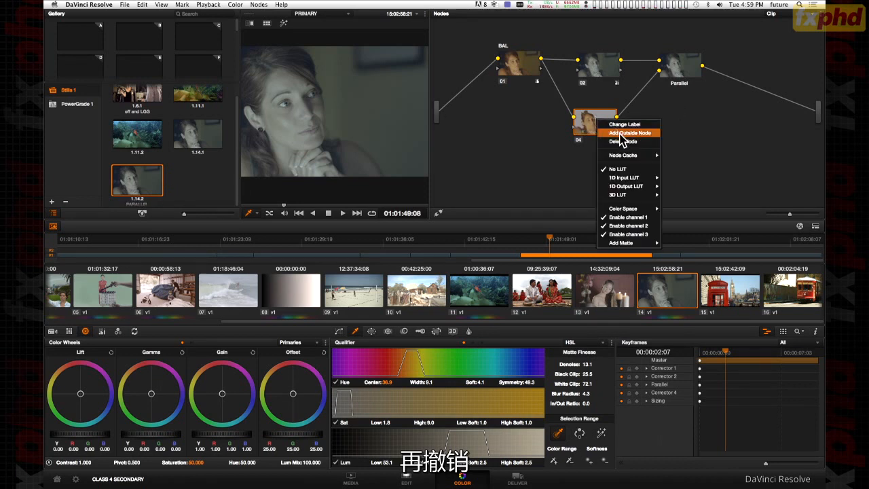
left_click(619, 132)
left_click_drag(618, 70, 611, 70)
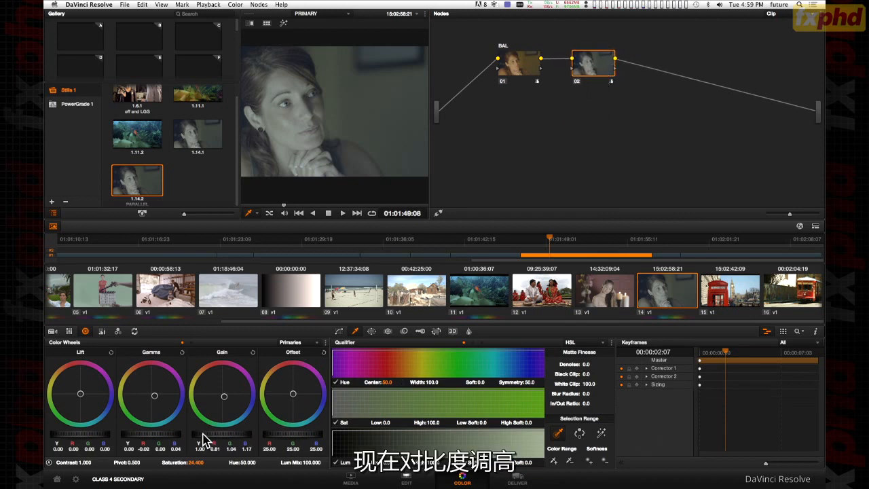
Push node 02's contrast by raising gain to about 2.12, and lowering lift to about -0.06 with gamma near 0.00.
left_click_drag(216, 438, 277, 442)
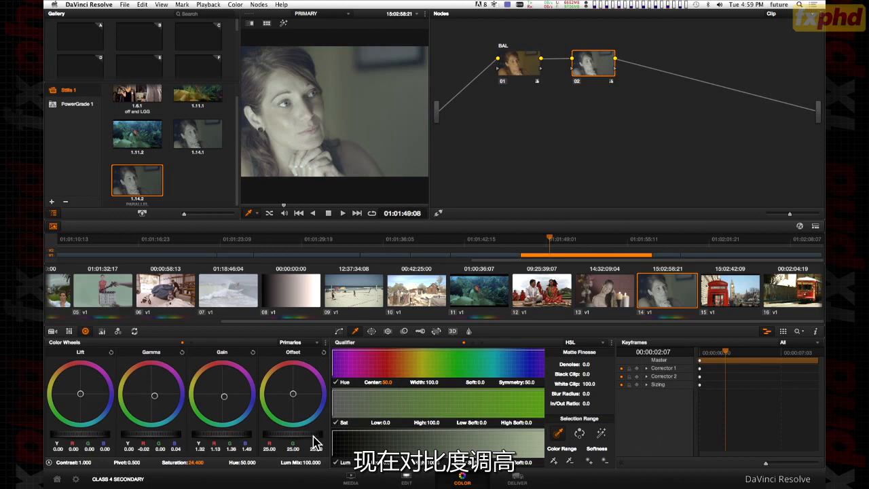
left_click_drag(93, 442, 73, 442)
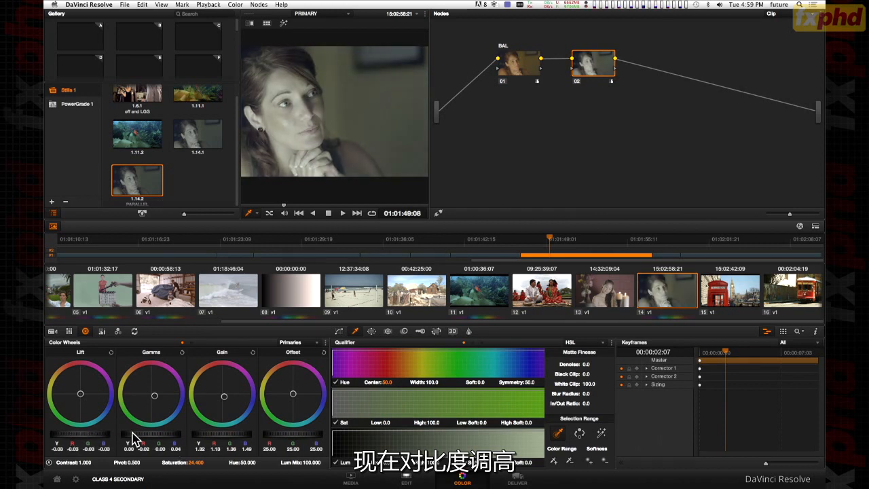
left_click_drag(200, 440, 345, 446)
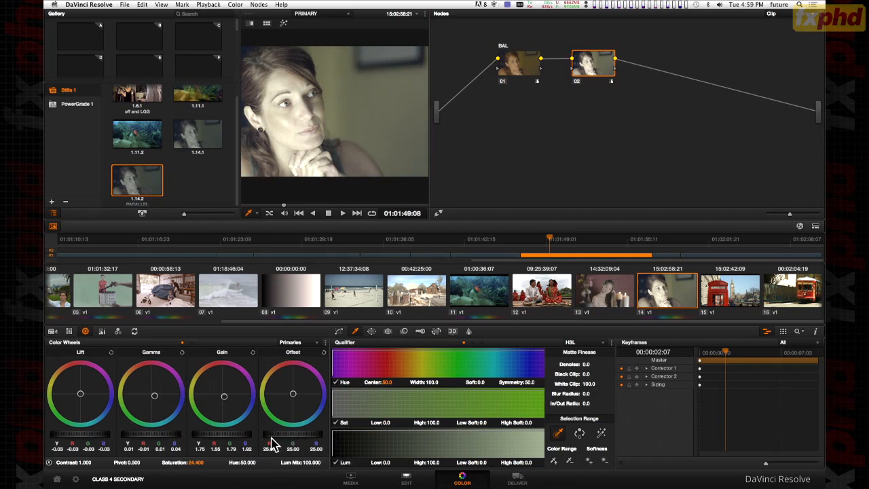
left_click_drag(216, 440, 346, 445)
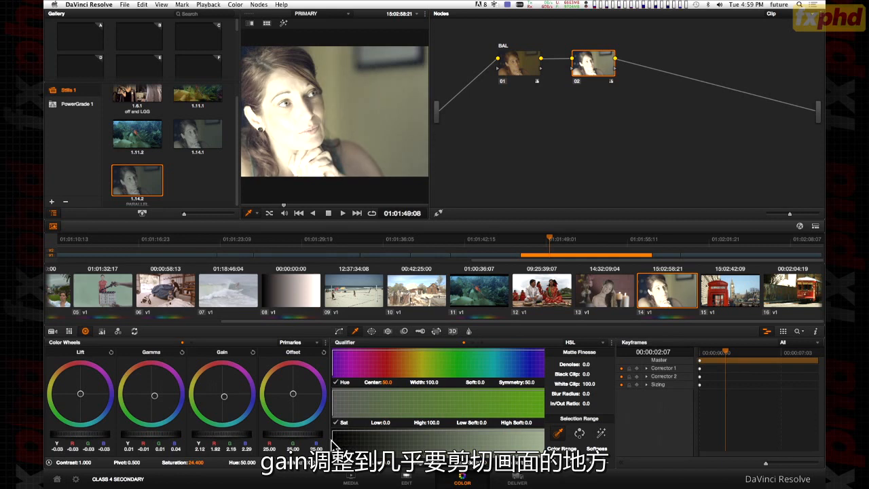
left_click_drag(162, 442, 150, 441)
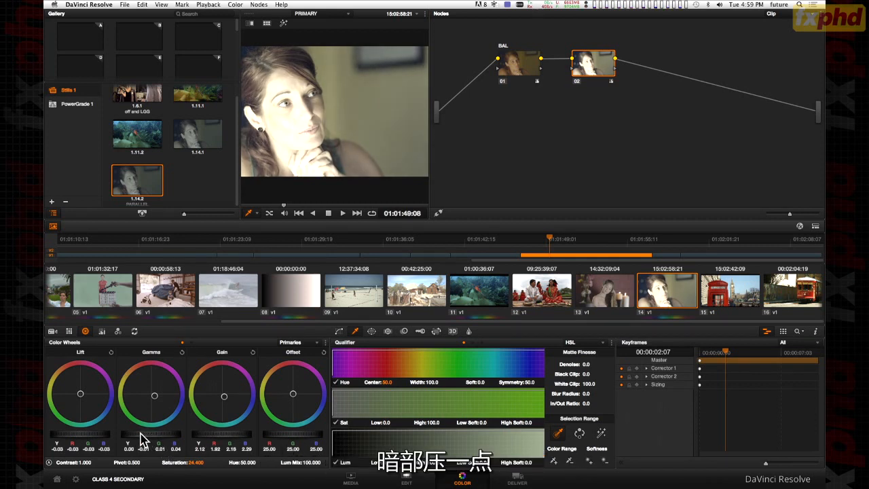
mouse_move(94, 442)
left_mouse_down()
mouse_move(73, 442)
mouse_move(85, 443)
left_mouse_up()
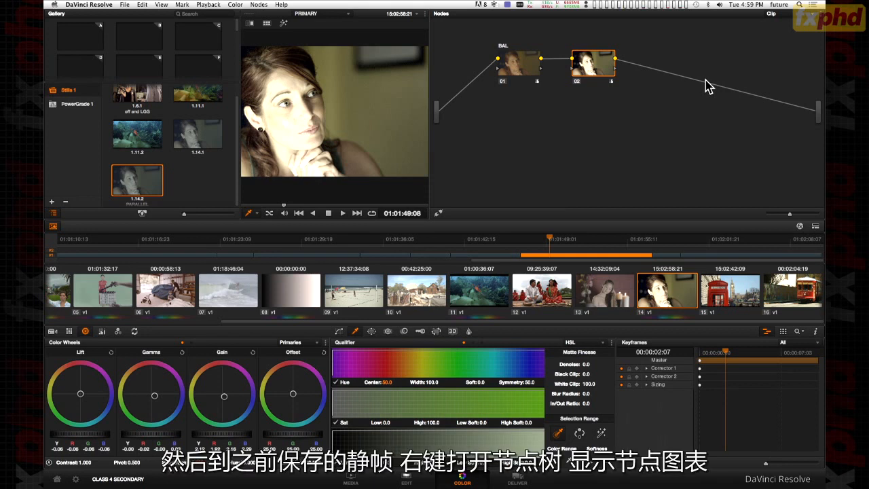
Add a parallel node beside node 02 and copy the skin-key node 04 from the PARALLEL still's node graph onto it.
key("alt+p")
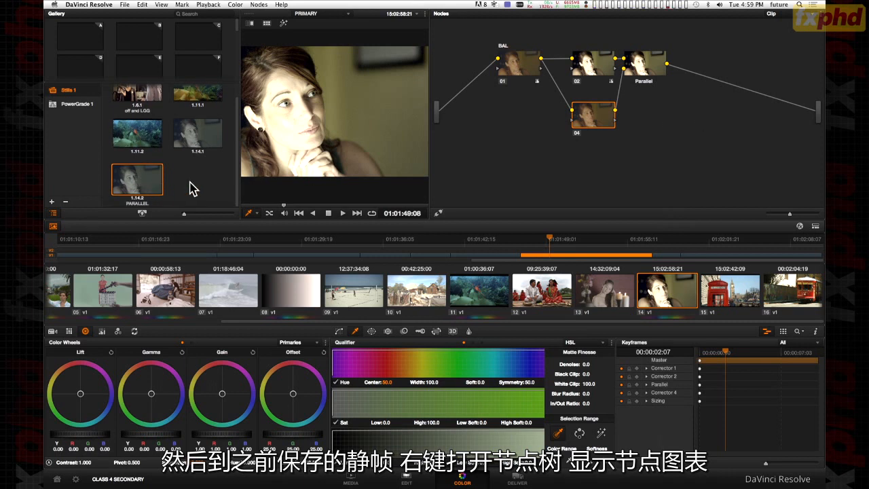
right_click(138, 178)
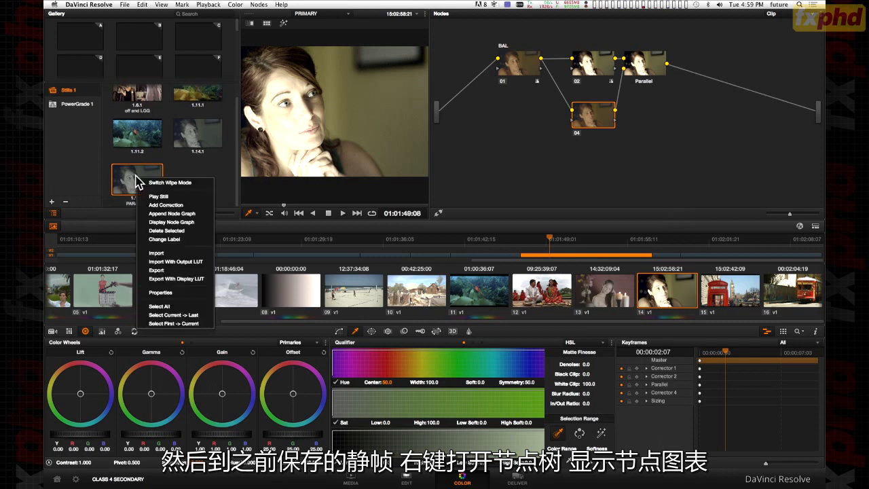
left_click(182, 223)
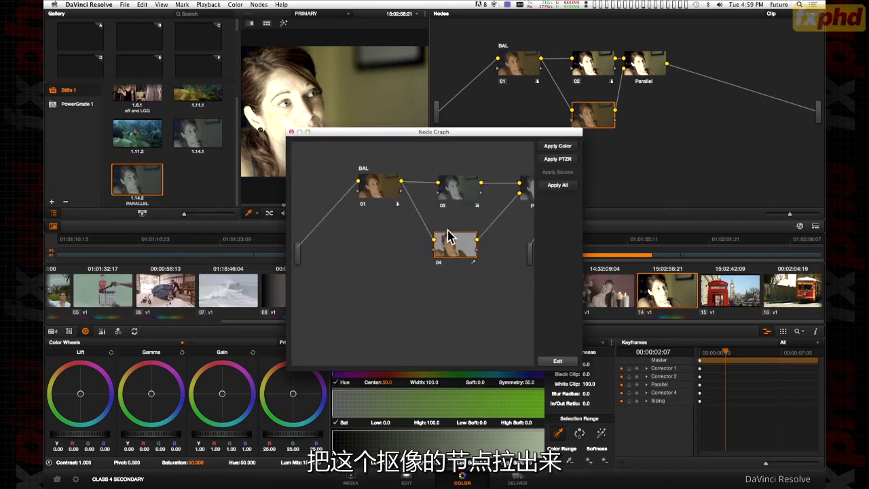
left_click_drag(471, 133, 388, 145)
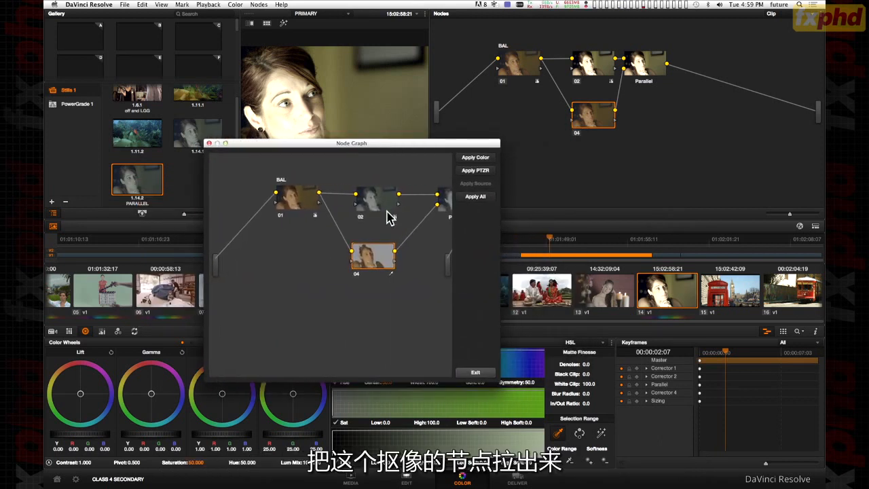
left_click_drag(376, 246, 594, 112)
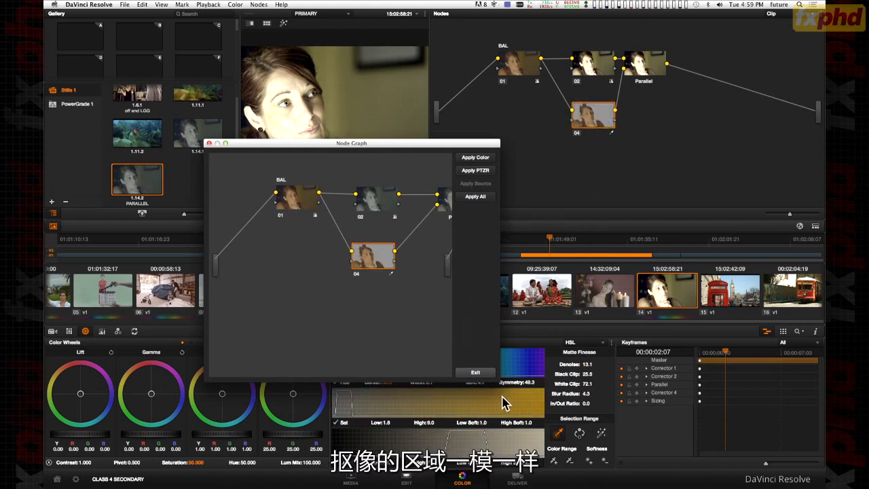
left_click(475, 372)
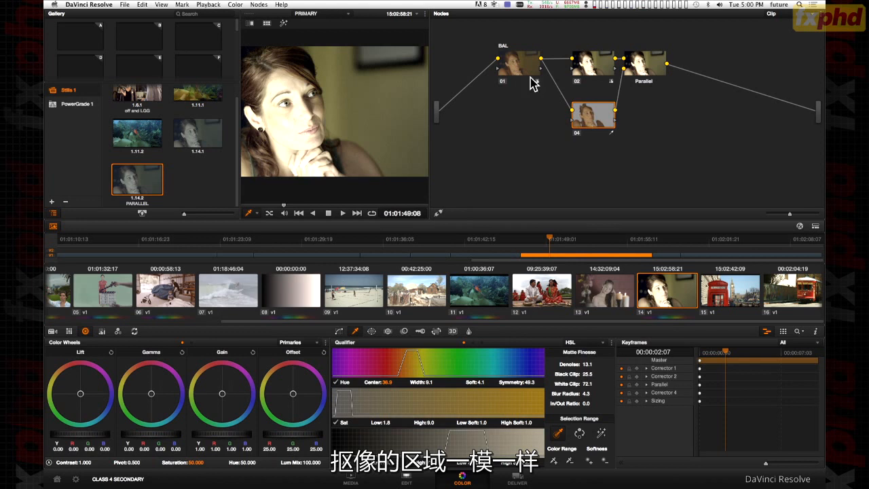
Move node 01 down slightly and soften node 04's key in highlight view, with Denoise about 14.2 and Blur Radius about 38.6.
left_click_drag(522, 73, 508, 86)
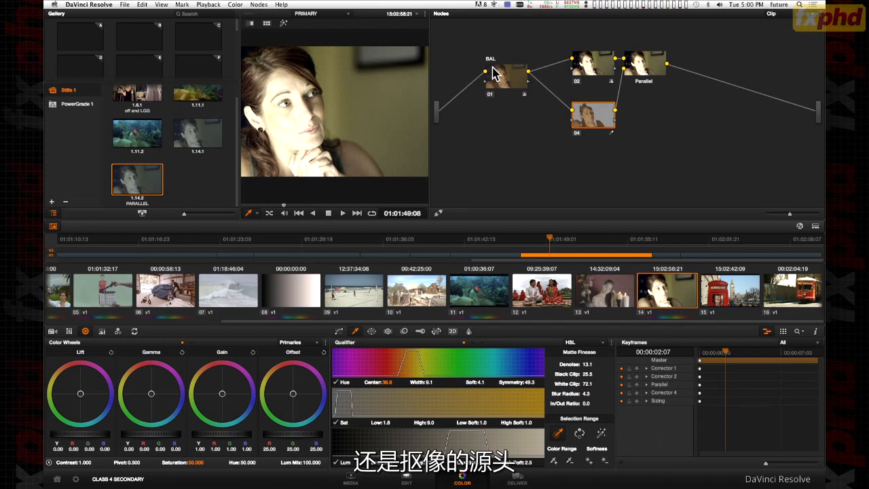
left_click(601, 433)
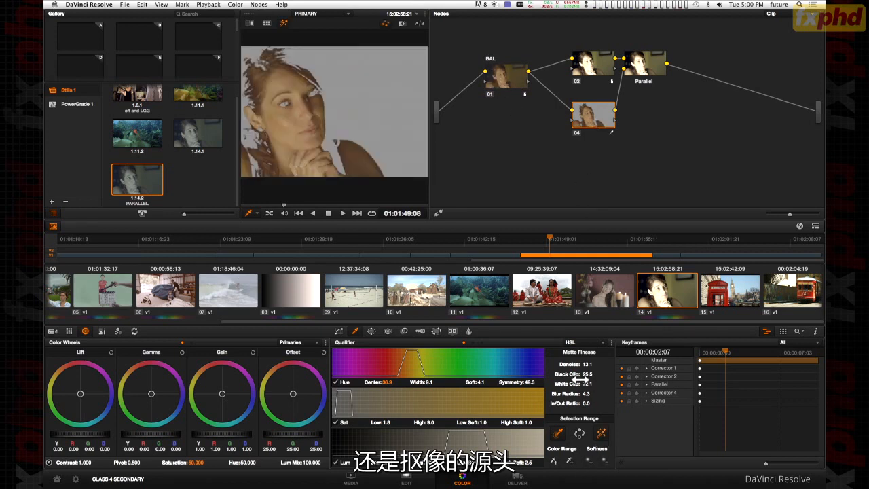
left_click_drag(582, 364, 595, 364)
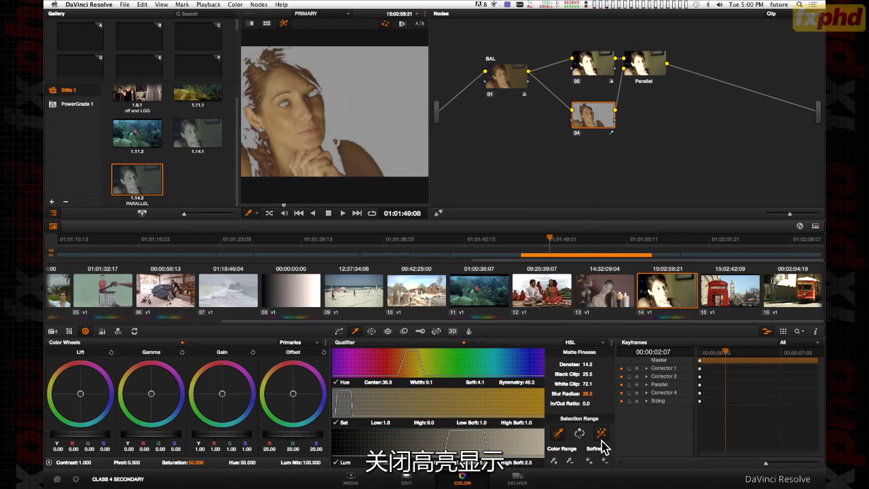
key("shift+h")
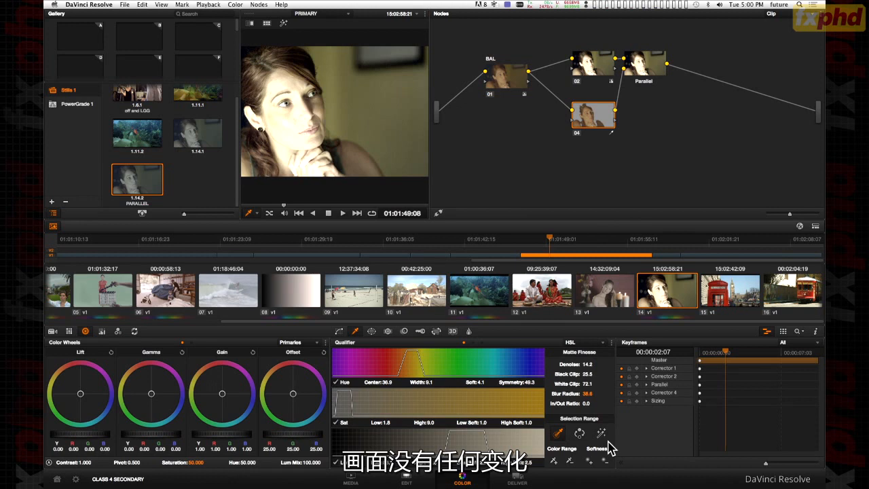
Space out the Parallel node and grade node 04's skin with gain about 0.77 pushed toward orange and saturation about 72.4.
left_click_drag(642, 57, 670, 88)
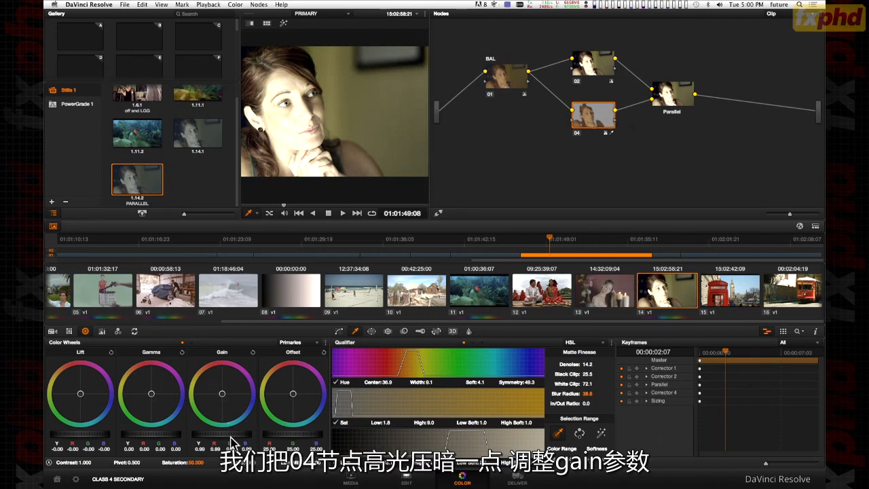
left_click_drag(237, 440, 209, 440)
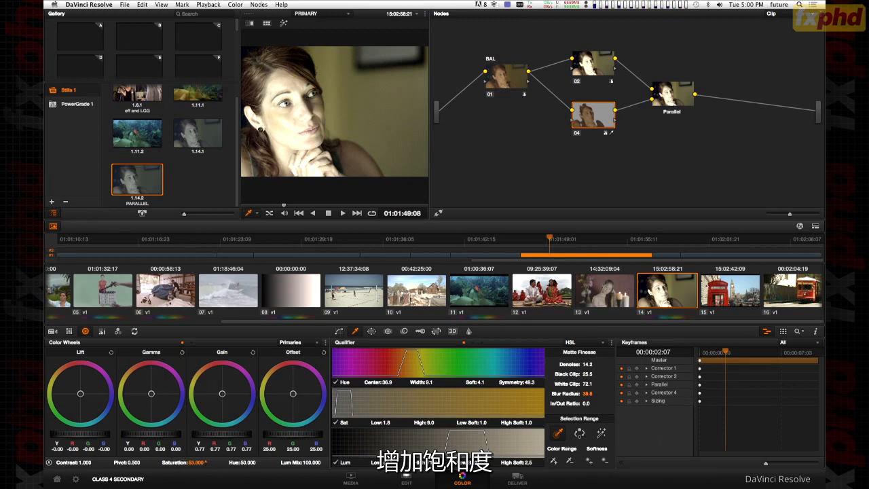
left_click_drag(152, 398, 153, 396)
left_click_drag(219, 390, 208, 388)
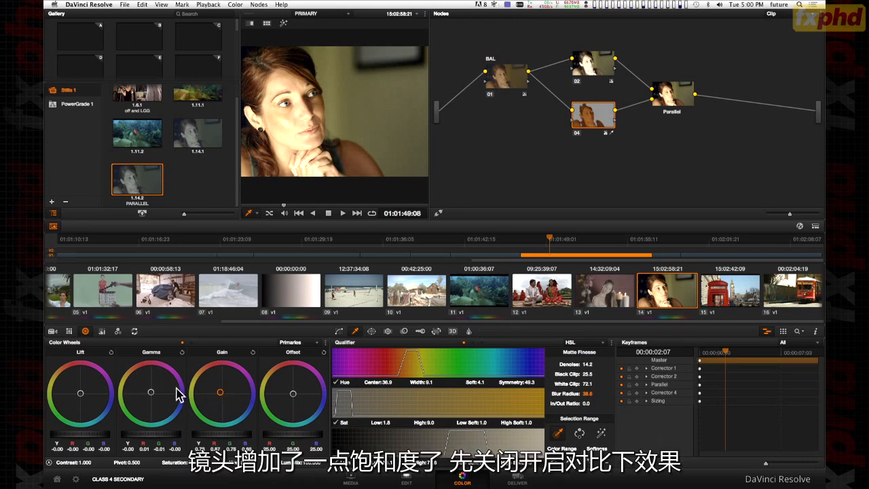
Disable and re-enable skin-key node 04 repeatedly to compare the shot with and without its grade.
left_click(578, 132)
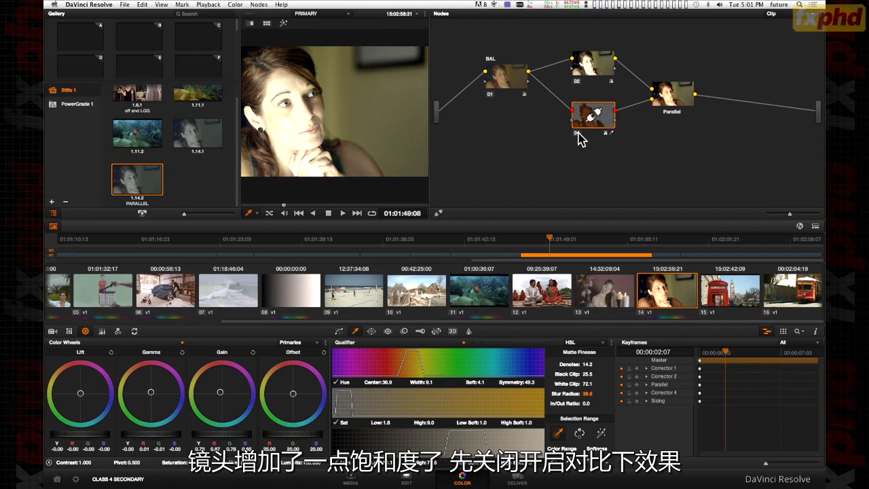
left_click(578, 133)
left_click(577, 133)
left_click(578, 133)
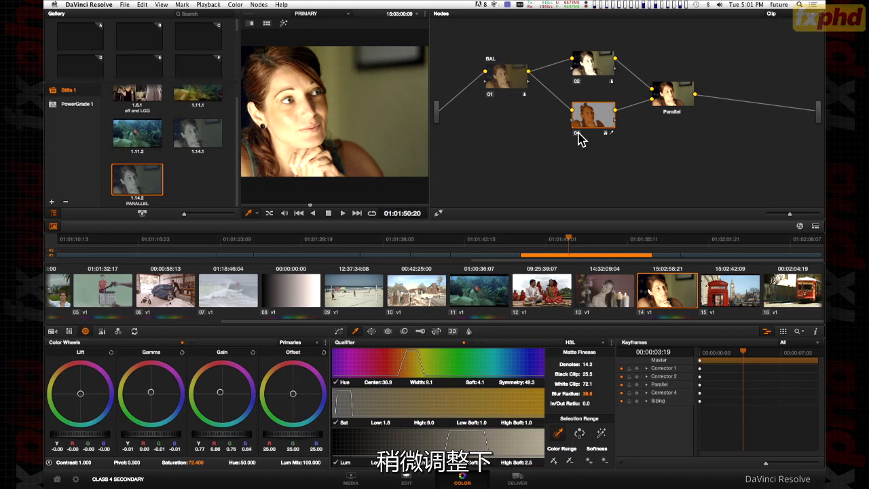
Add serial node 05 after the Parallel node and try softening its highlights with Soft Clip High Soft around 40.9 on all channels.
left_click_drag(664, 102, 650, 66)
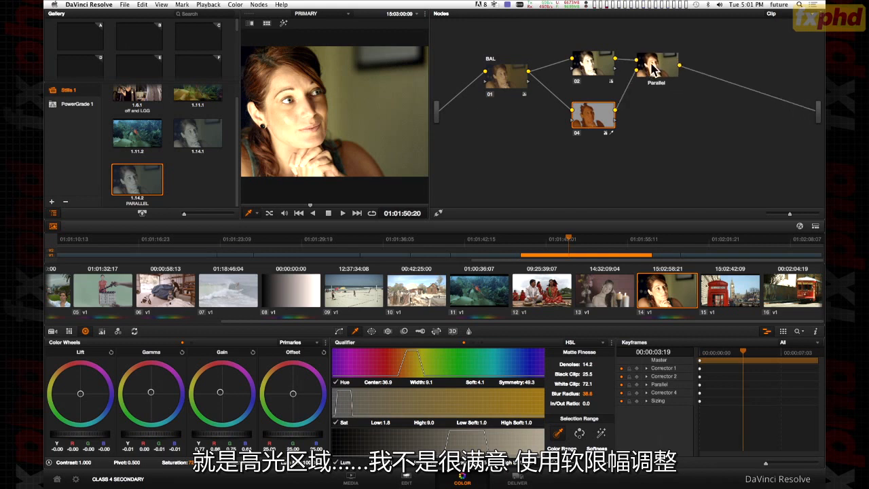
left_click(653, 66)
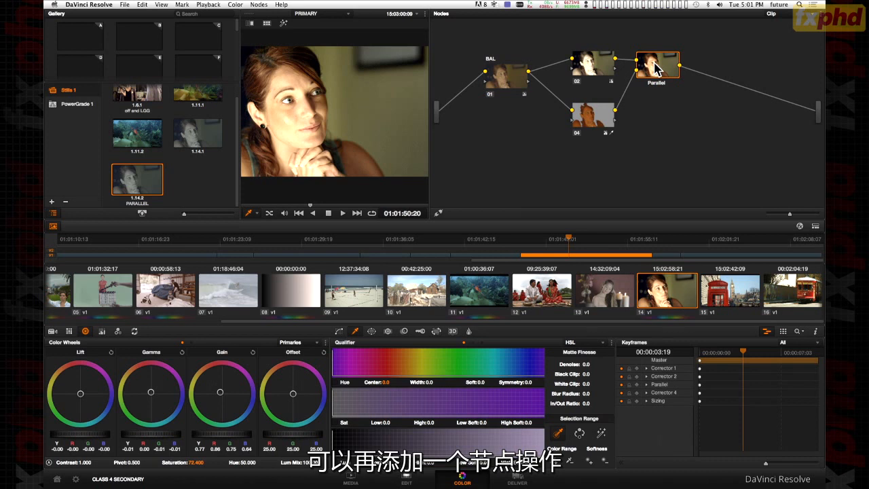
key("alt+s")
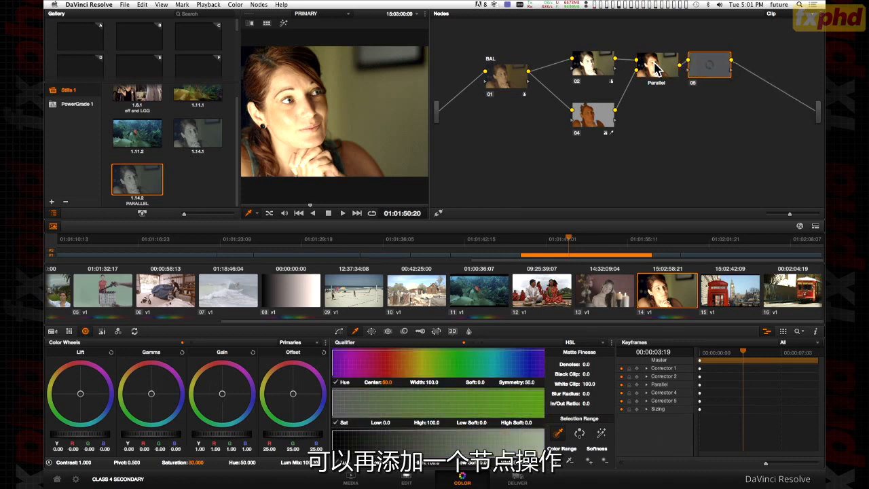
left_click(339, 331)
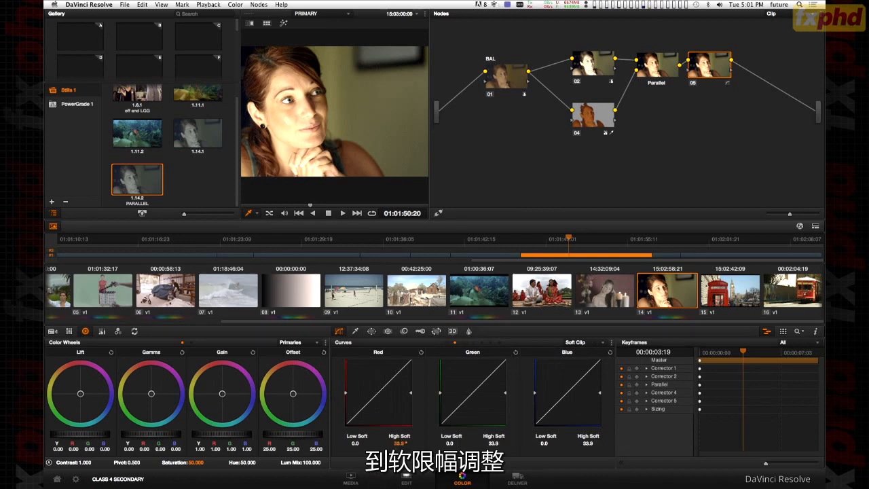
left_click_drag(402, 443, 407, 444)
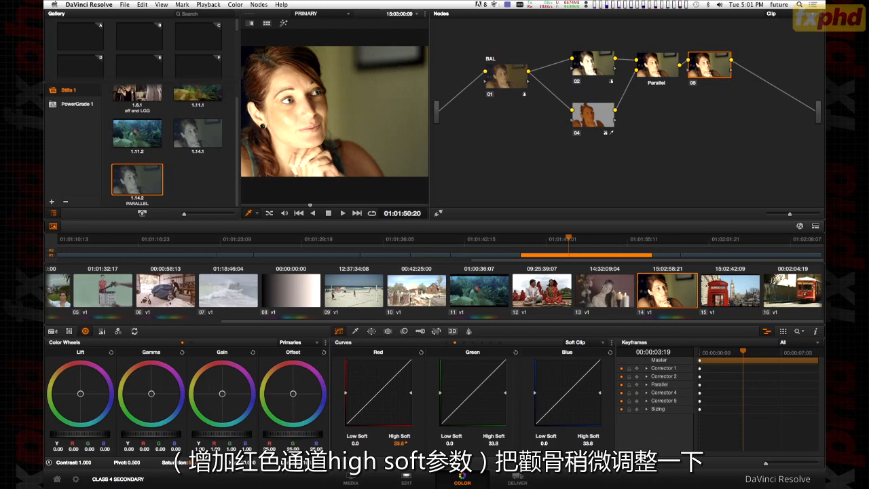
left_click_drag(402, 445, 399, 444)
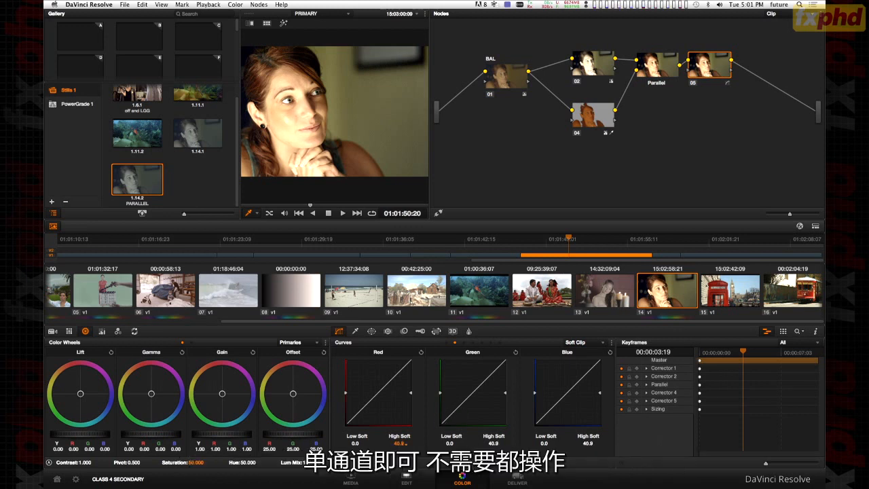
Ungang the soft-clip channels and raise only red High Soft to about 27.3 on node 05, checking the RGB parade scope.
left_click(604, 344)
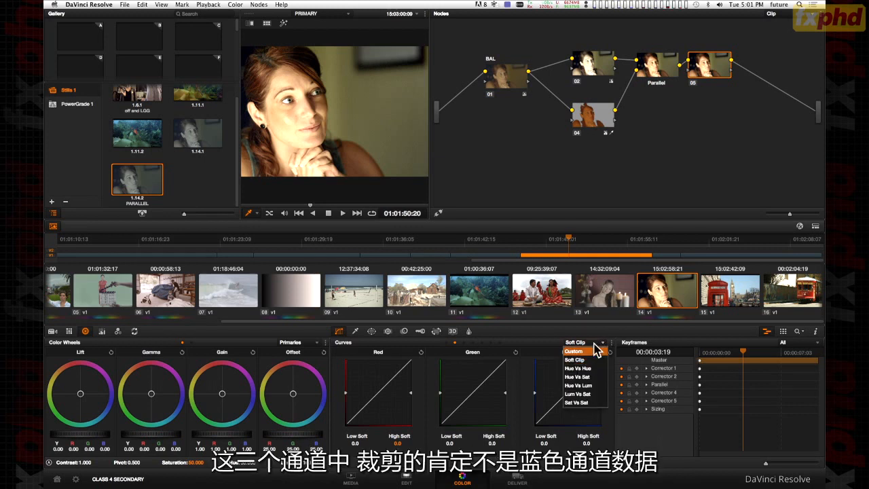
left_click(600, 343)
left_click(612, 342)
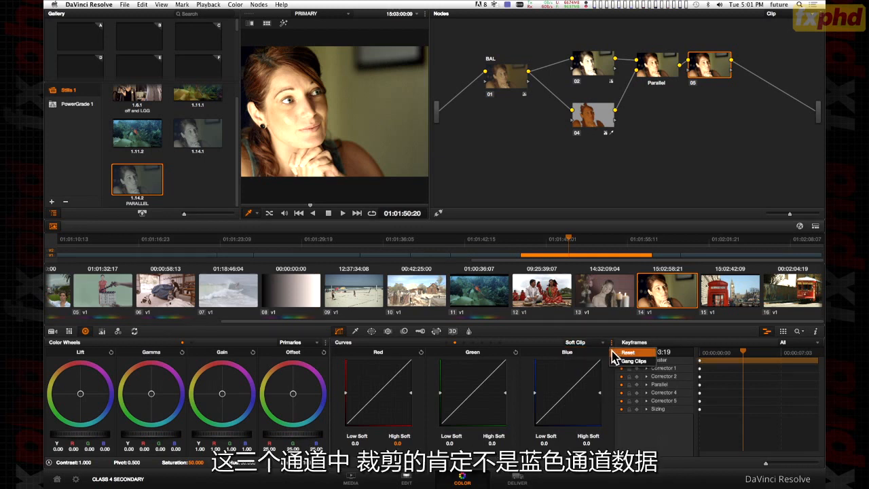
left_click(626, 362)
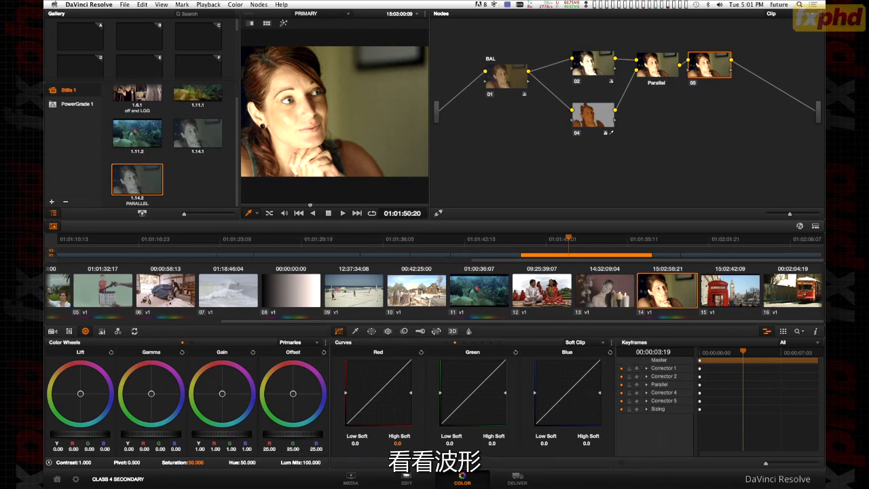
key("super+shift+w")
left_click_drag(658, 106, 560, 112)
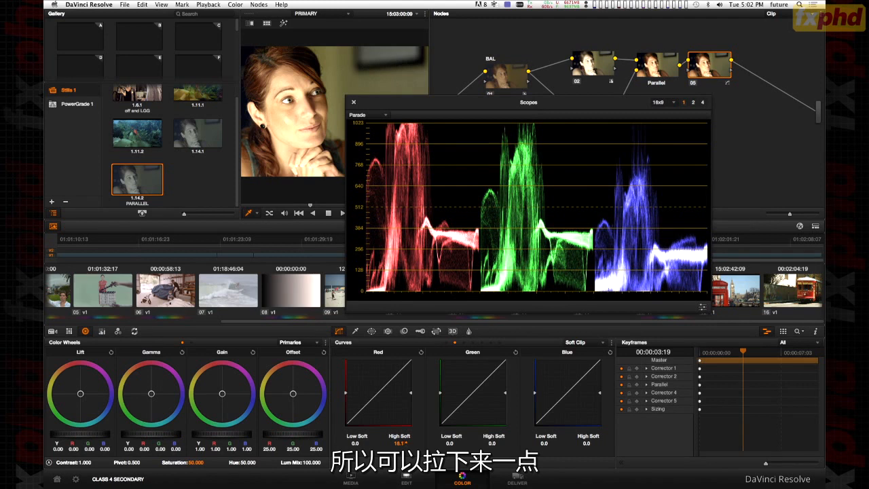
left_click_drag(382, 106, 862, 106)
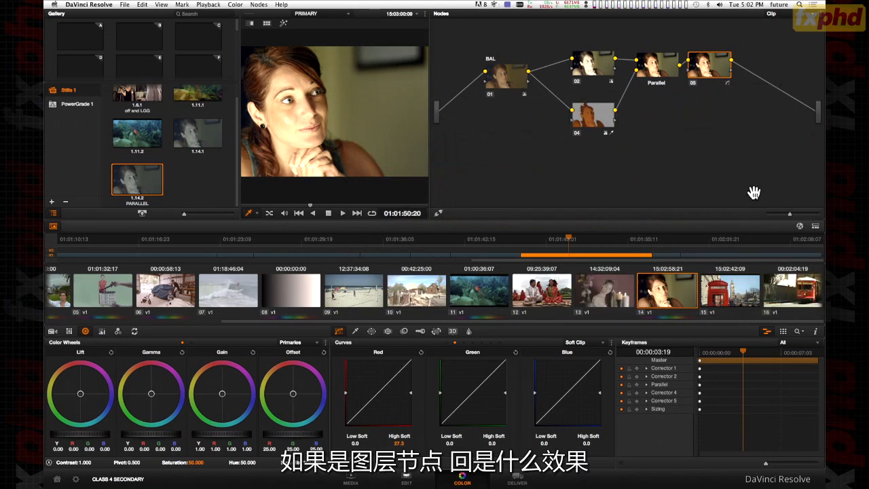
Delete serial node 05, respacing the remaining nodes, and reset the color wheels grade on skin-key node 04.
right_click(712, 75)
left_click(739, 91)
left_click_drag(674, 67, 714, 65)
mouse_move(592, 110)
left_mouse_down()
mouse_move(605, 116)
mouse_move(596, 118)
left_mouse_up()
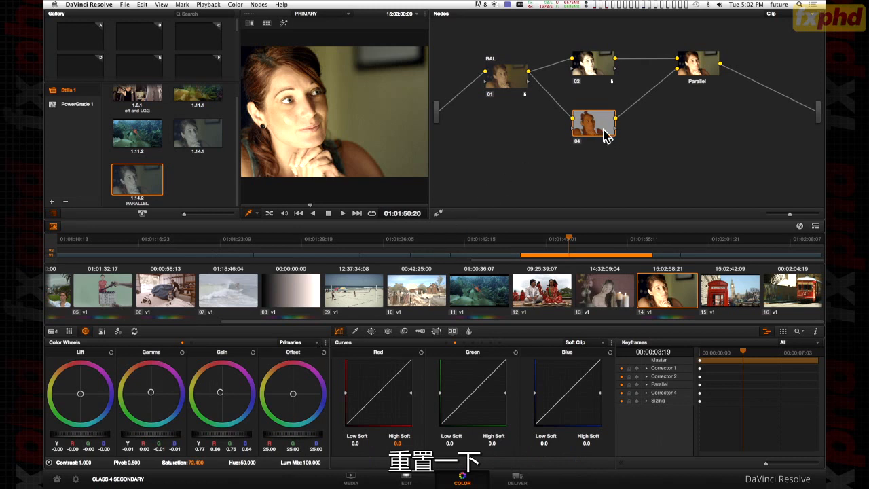
right_click(330, 350)
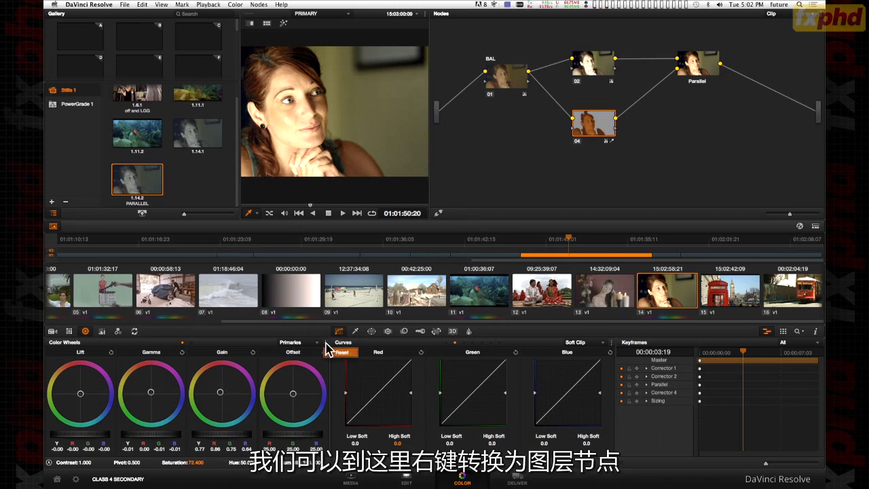
left_click(340, 353)
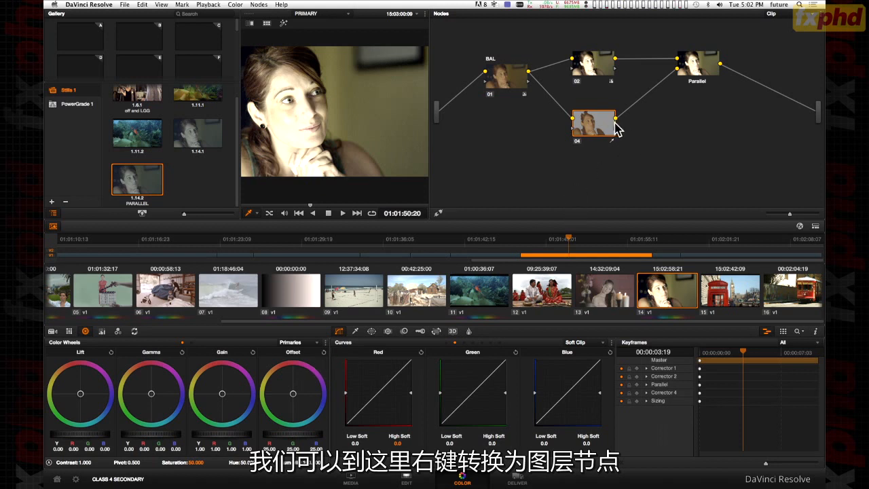
Move the Parallel node closer to node 02 and morph it into a Layer Mixer node.
left_click_drag(691, 70, 671, 70)
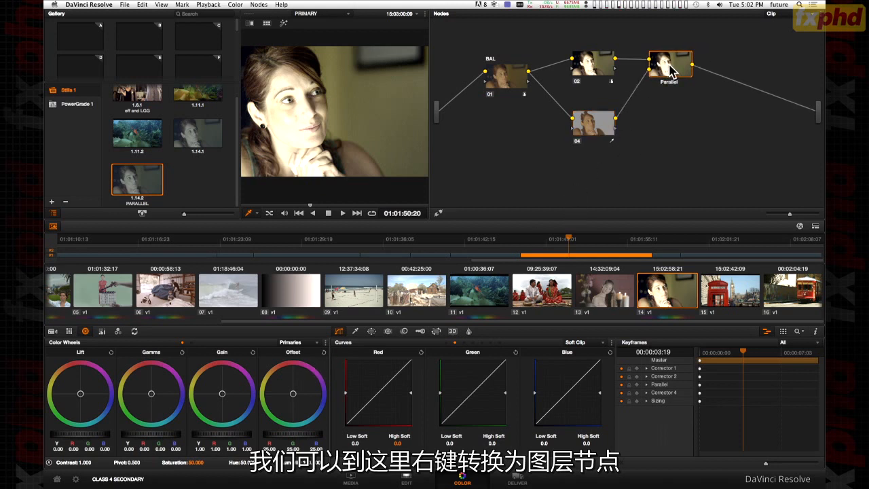
right_click(671, 70)
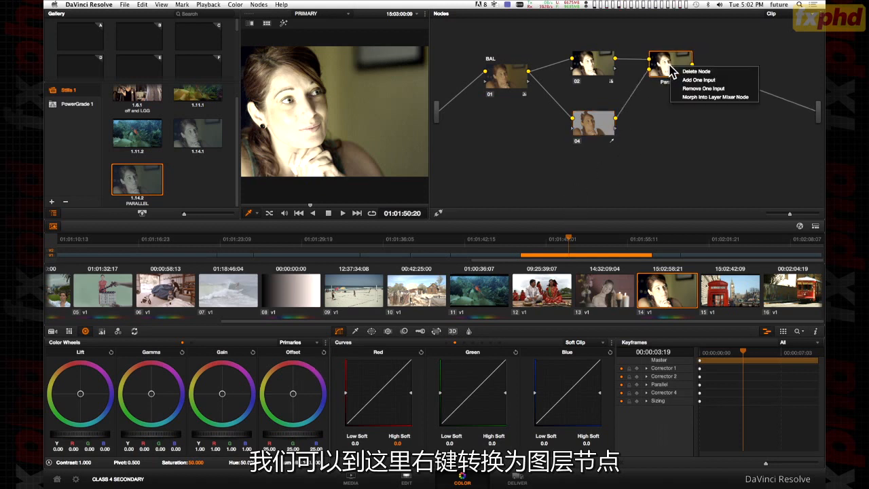
left_click(709, 97)
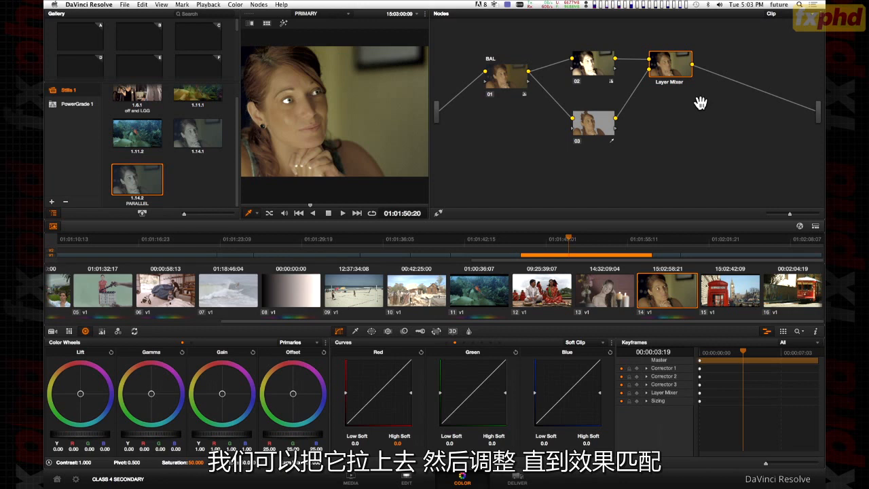
Undo the gain change on skin-key node 03 and the Layer Mixer morph, going back to the Parallel node.
left_click(601, 131)
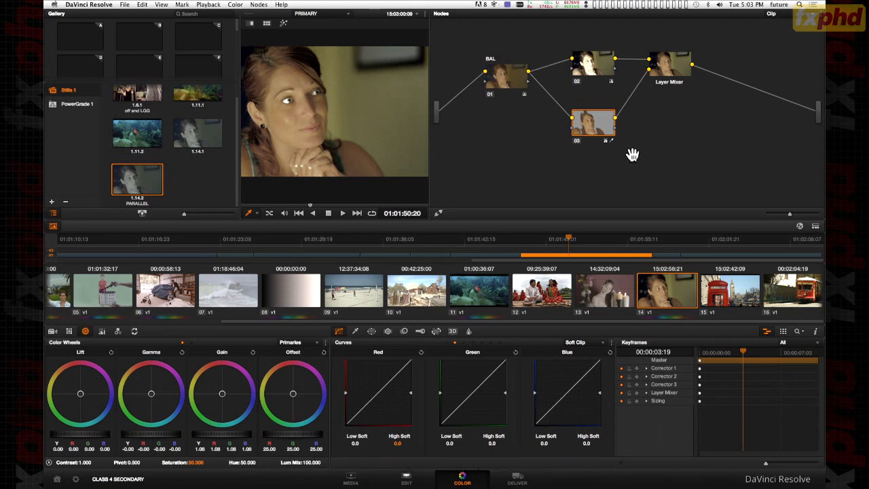
left_click(142, 5)
left_click(148, 14)
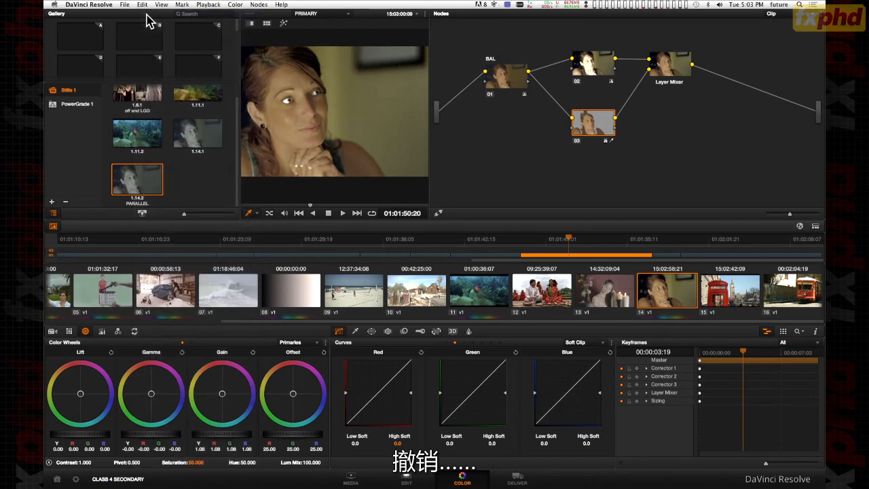
left_click(143, 6)
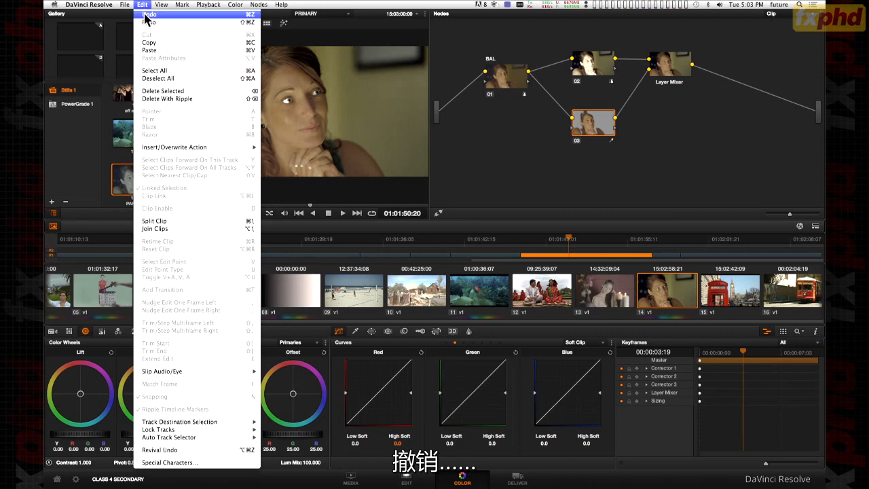
left_click(146, 14)
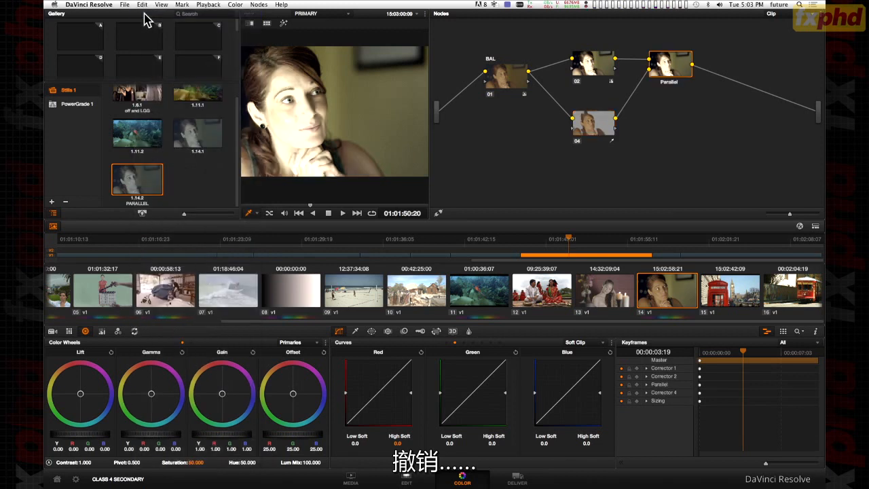
Nudge skin-key node 04 slightly, and redo the undone change to bring back the Layer Mixer node.
left_click(588, 126)
left_click_drag(585, 119, 583, 123)
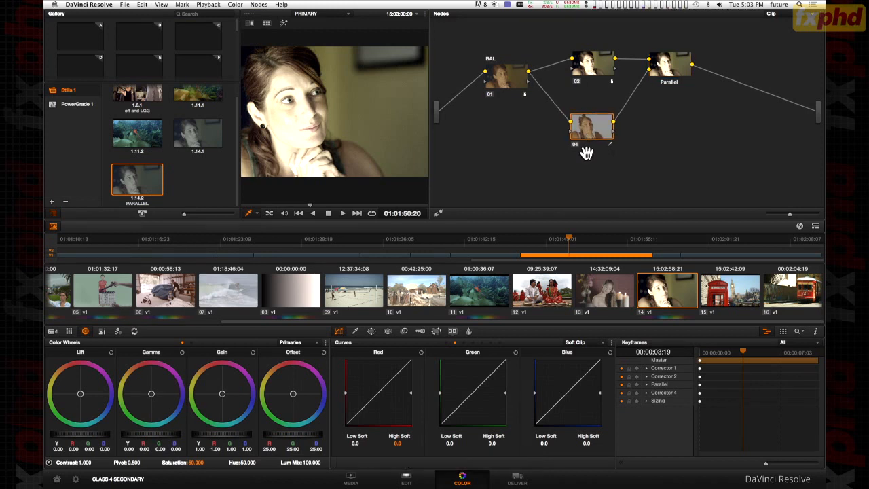
left_click(142, 4)
left_click(150, 22)
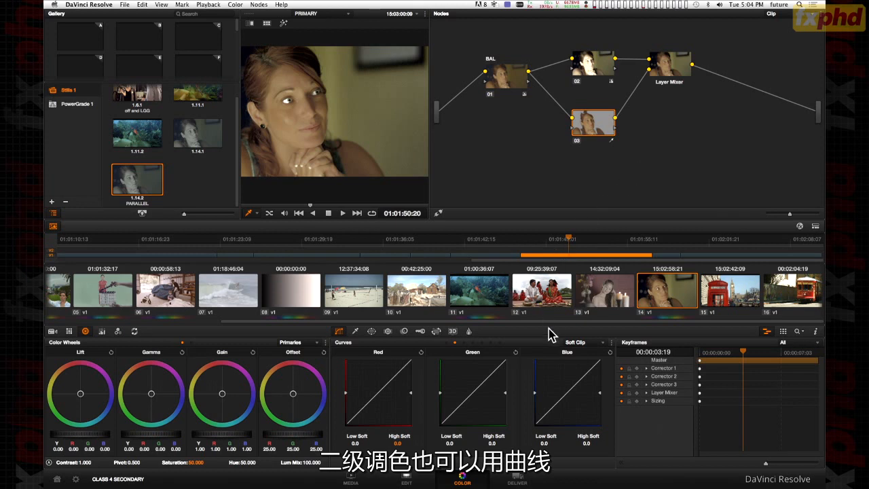
Open the telephone box clip 15 in the enhanced viewer and switch the curves to Sat Vs Sat.
left_click(704, 289)
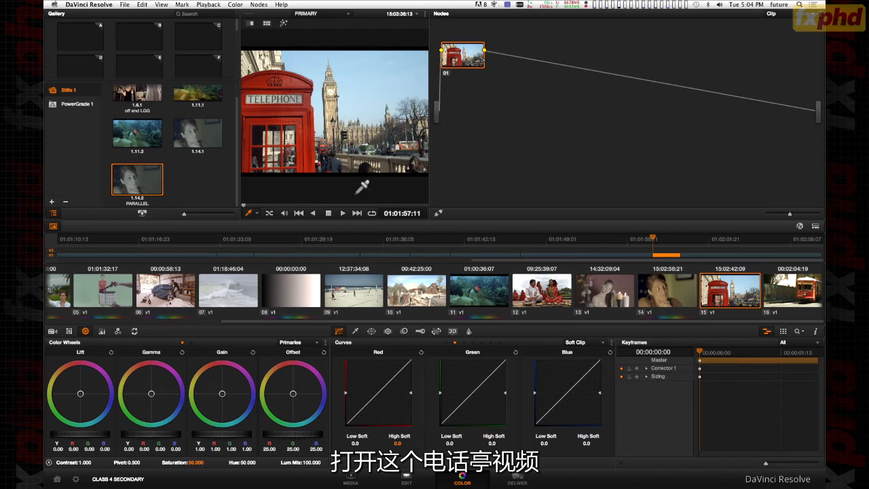
key("alt+f")
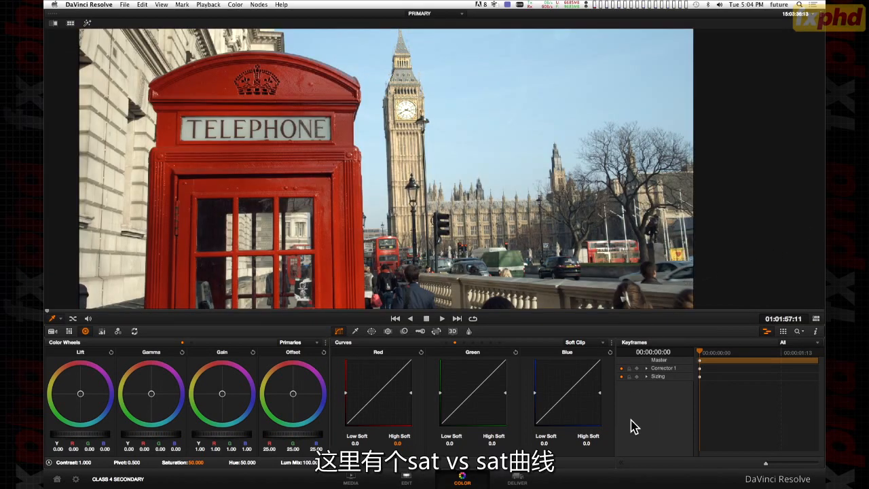
left_click(602, 343)
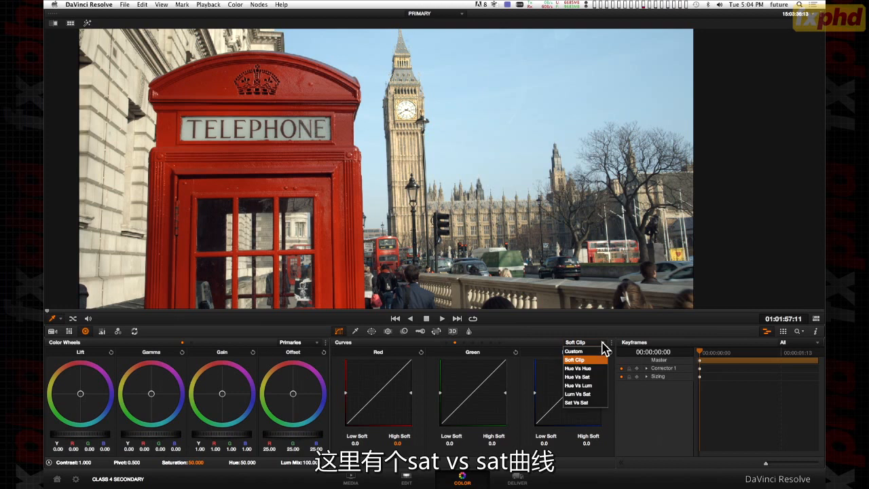
left_click(593, 404)
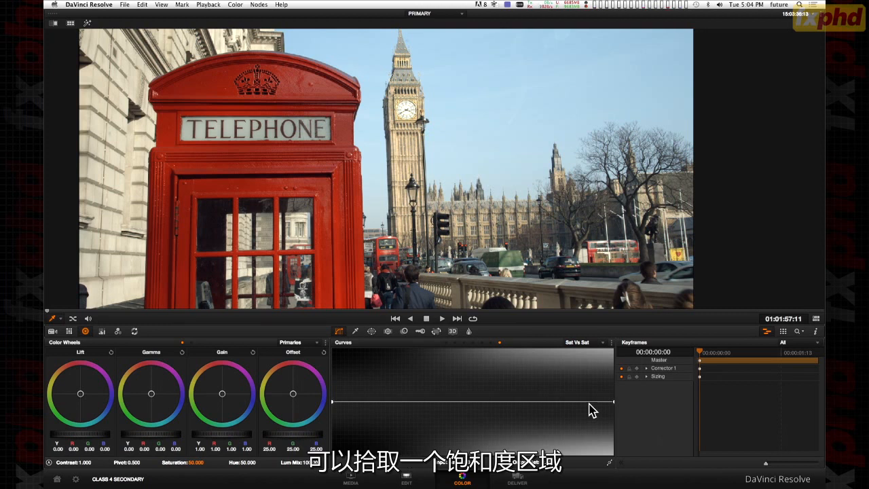
Sample the phone box and lower both ends of the Sat Vs Sat curve, adding and moving points to hold the middle at neutral.
left_click(328, 89)
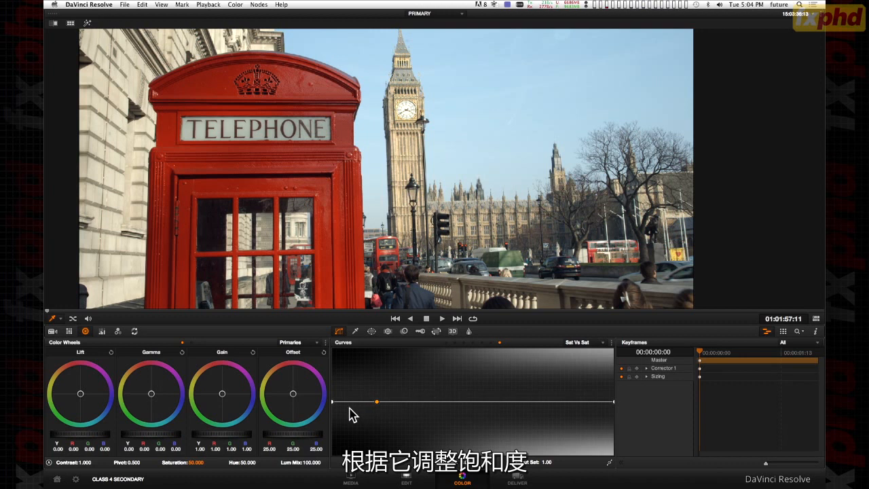
left_click_drag(334, 406, 336, 429)
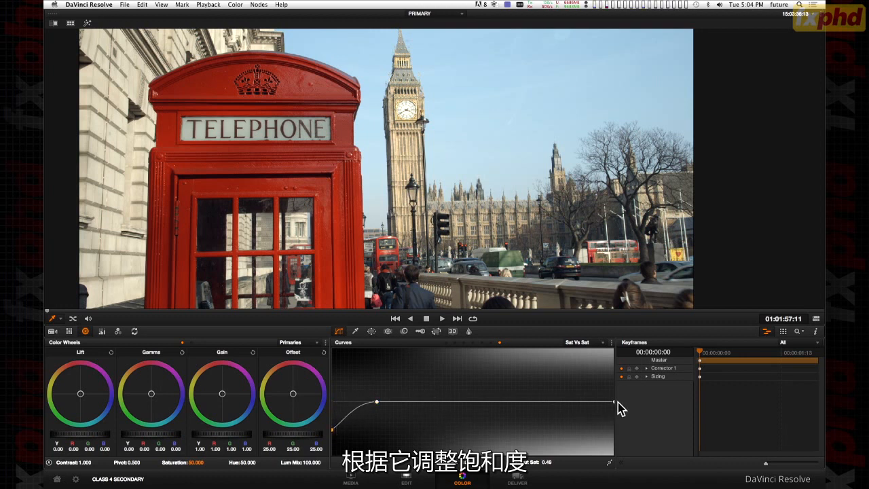
left_click_drag(613, 402, 608, 447)
left_click_drag(474, 412, 475, 403)
left_click_drag(378, 406, 446, 404)
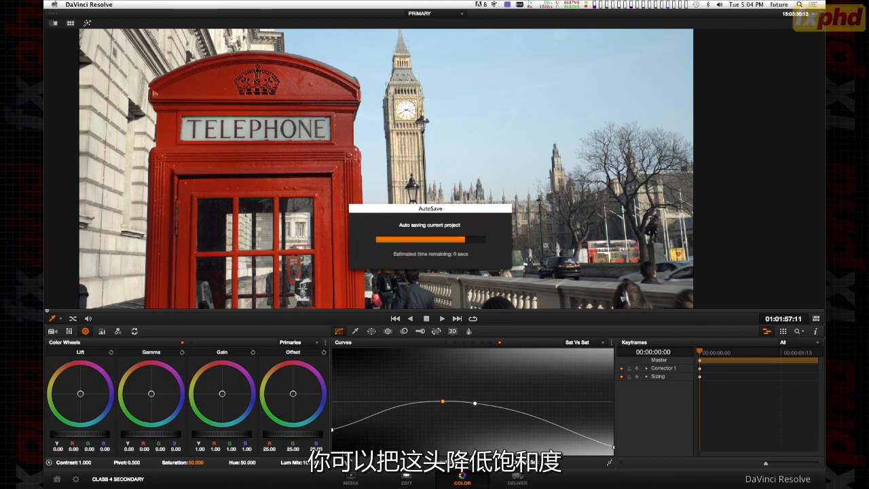
Pull down the low-saturation part of the Sat Vs Sat curve with an extra point to desaturate the background.
left_click_drag(333, 430, 334, 450)
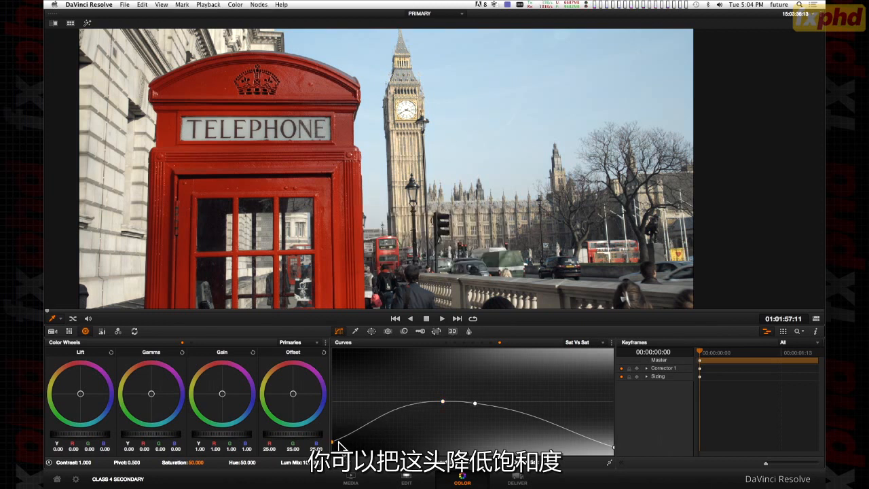
left_click_drag(413, 406, 415, 440)
left_click_drag(439, 402, 461, 404)
left_click_drag(414, 441, 390, 443)
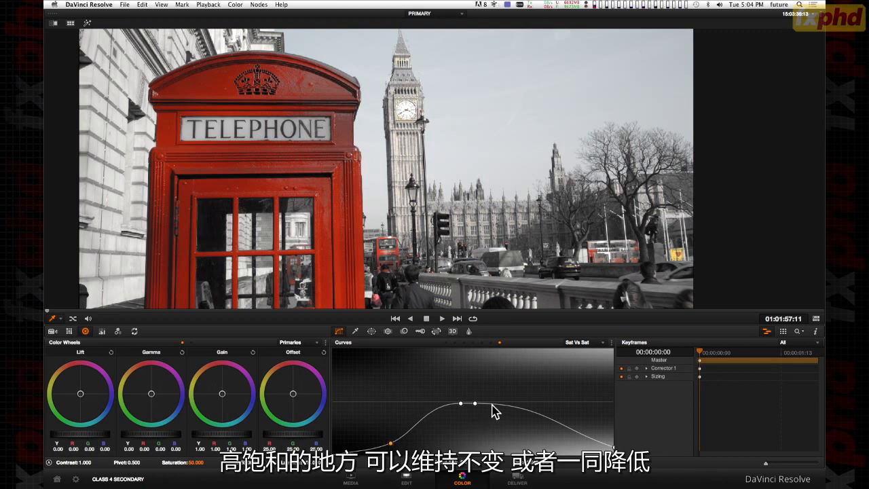
Taper the high-saturation side of the Sat Vs Sat curve with an added point and fine-tune the remaining points.
left_click_drag(613, 447, 606, 479)
left_click(544, 426)
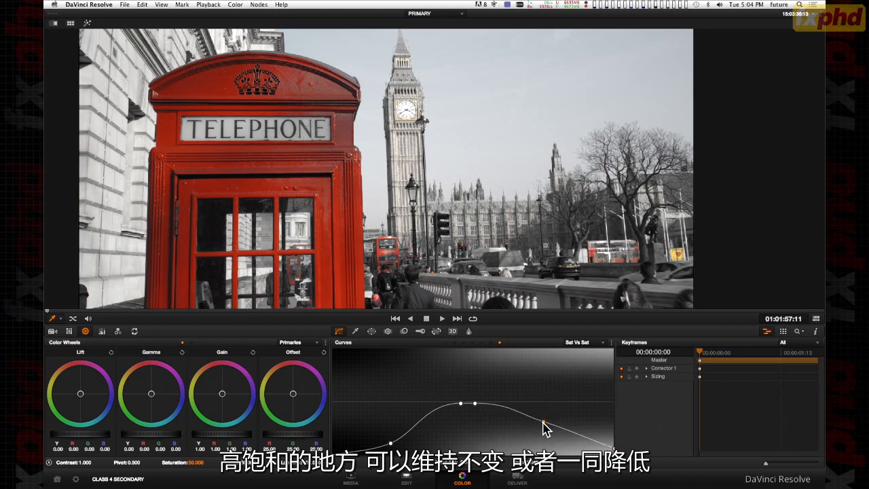
left_click(488, 408)
left_click(460, 404)
left_click(388, 446)
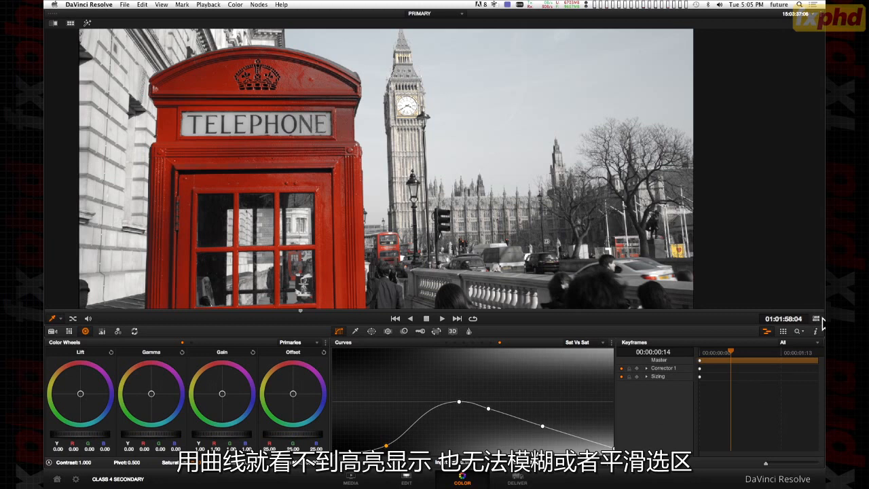
Reset node 01's grade on clip 15 and rebalance it with the lift and gain master wheels in the enhanced viewer.
left_click(235, 4)
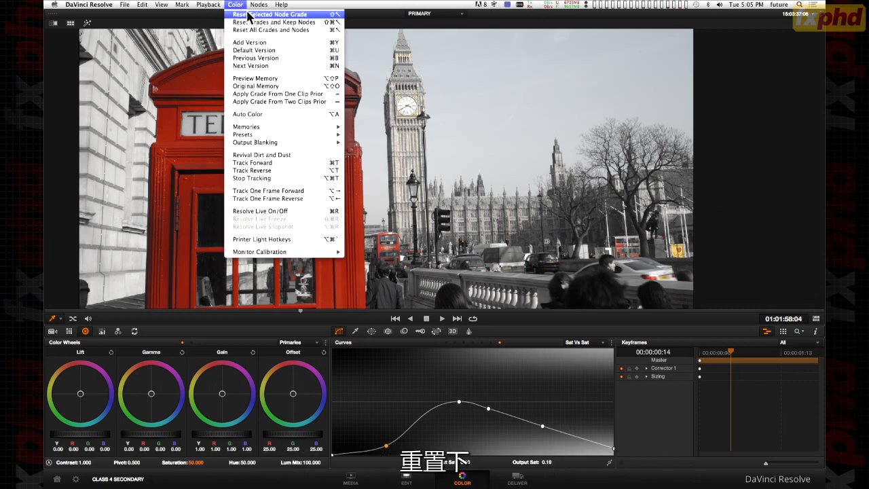
left_click(246, 15)
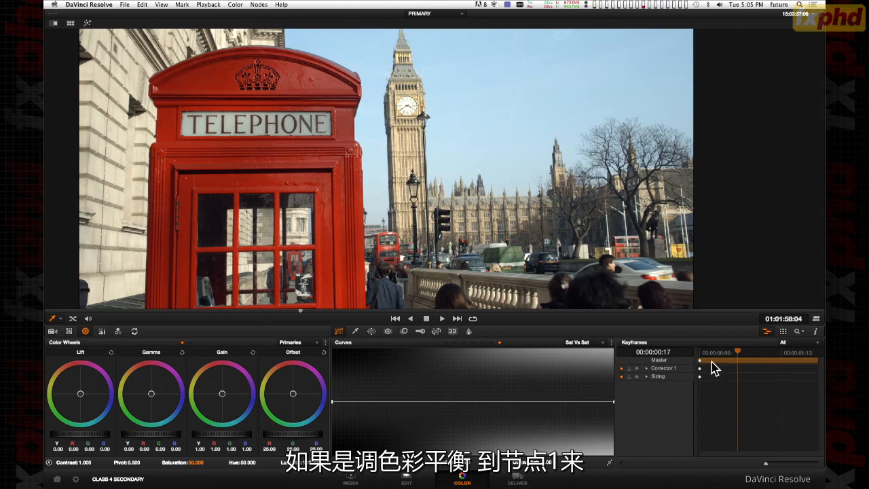
left_click(816, 320)
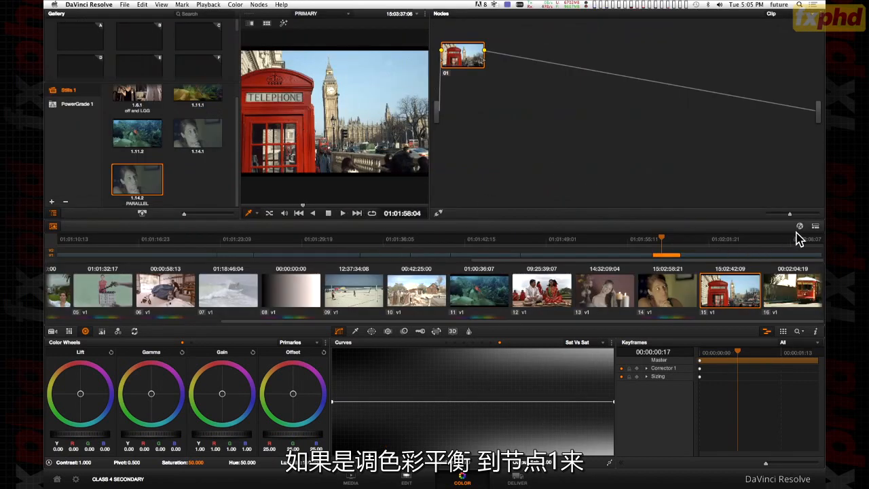
left_click(816, 226)
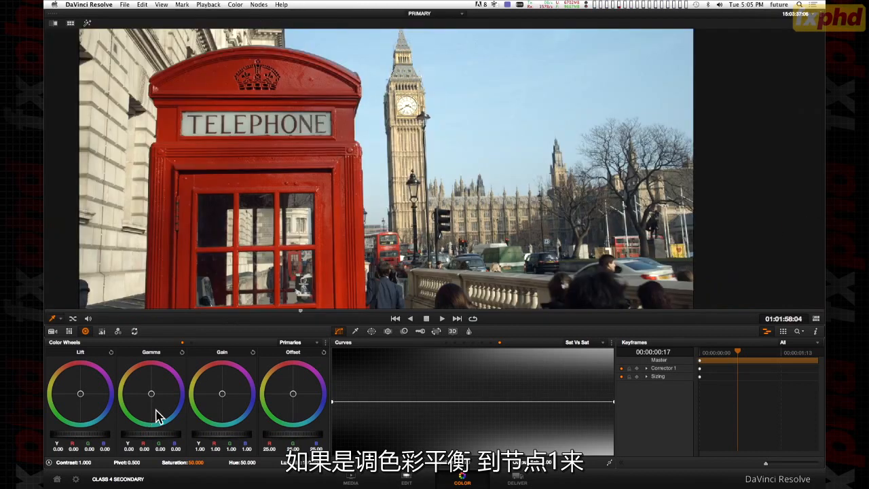
left_click_drag(69, 440, 81, 440)
left_click_drag(226, 437, 248, 440)
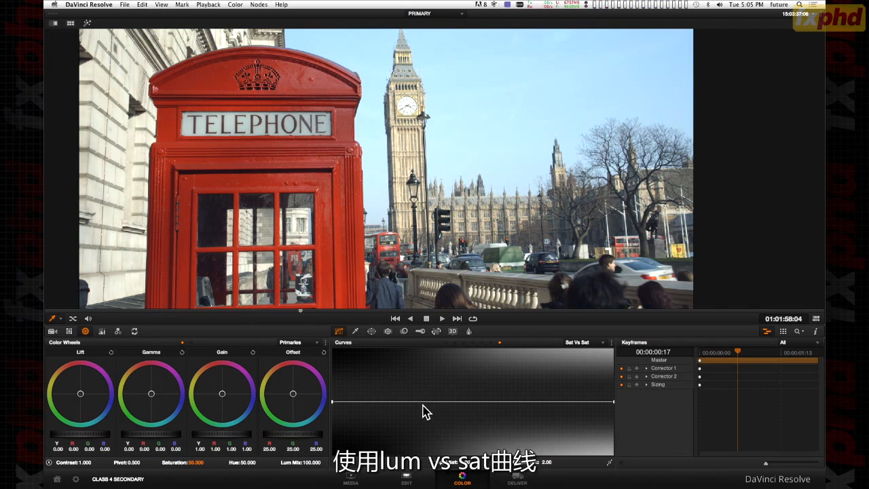
On serial node 02, add two points to the Lum Vs Sat curve and pull its dark end down to desaturate the shadows.
left_click(598, 343)
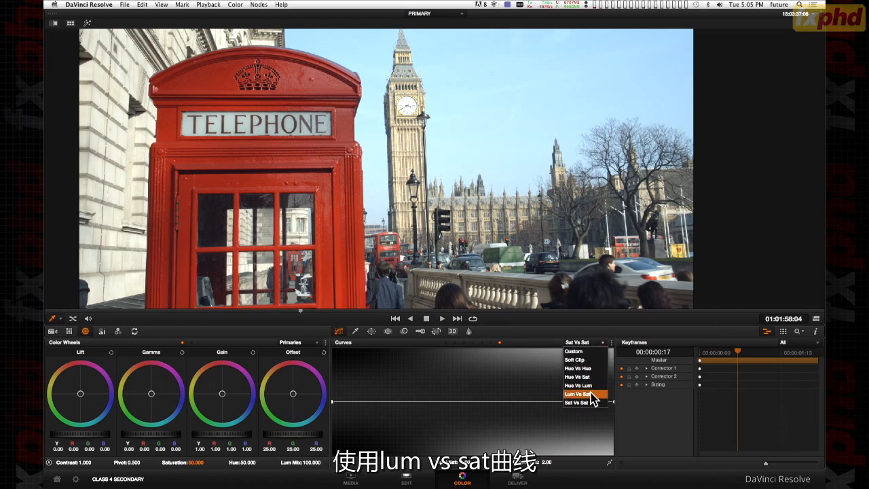
left_click(591, 394)
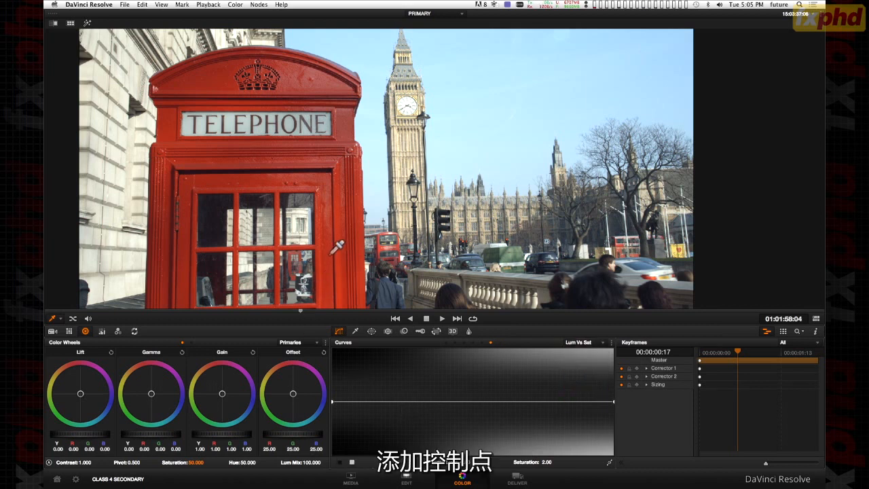
left_click(396, 402)
left_click(531, 402)
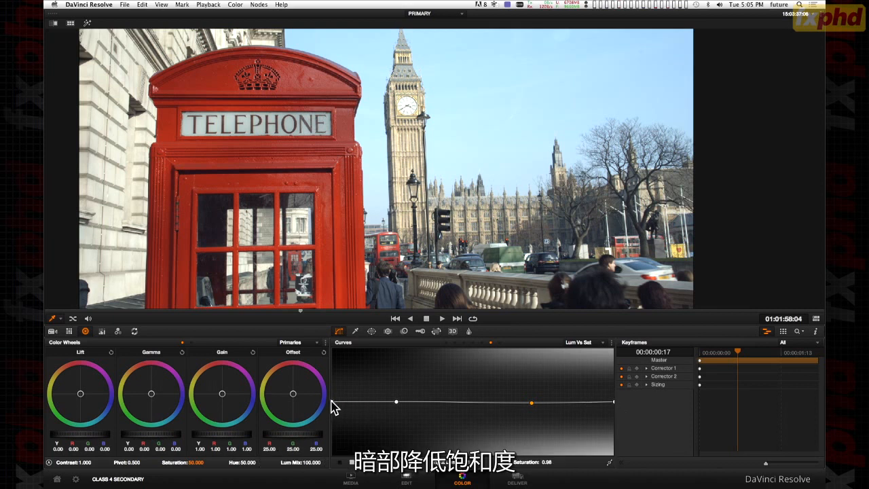
left_click_drag(333, 407, 334, 462)
left_click_drag(399, 407, 442, 403)
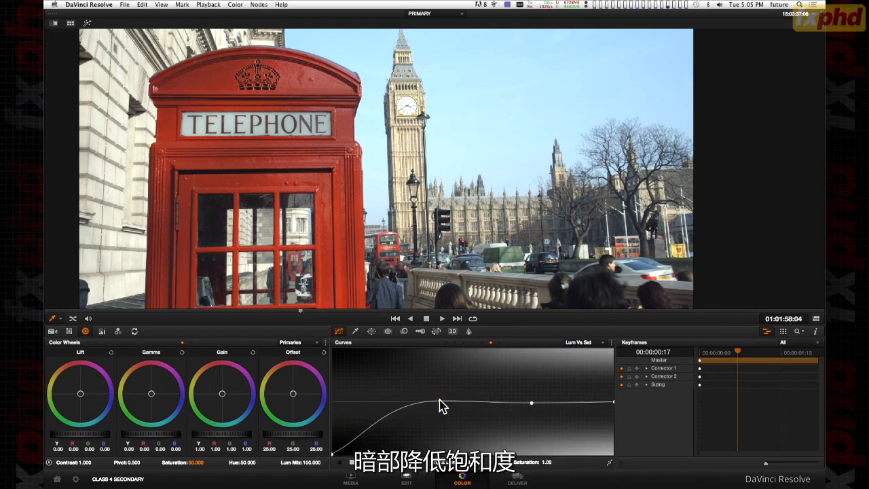
Pull the bright end of node 02's Lum Vs Sat curve down and shape both falloffs with Bezier handles.
left_click(514, 401)
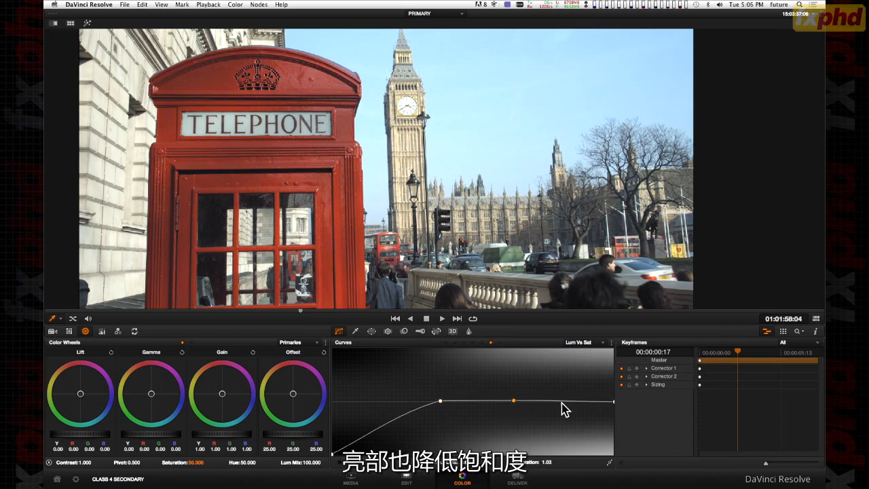
left_click_drag(610, 399, 598, 477)
left_click_drag(514, 401, 466, 402)
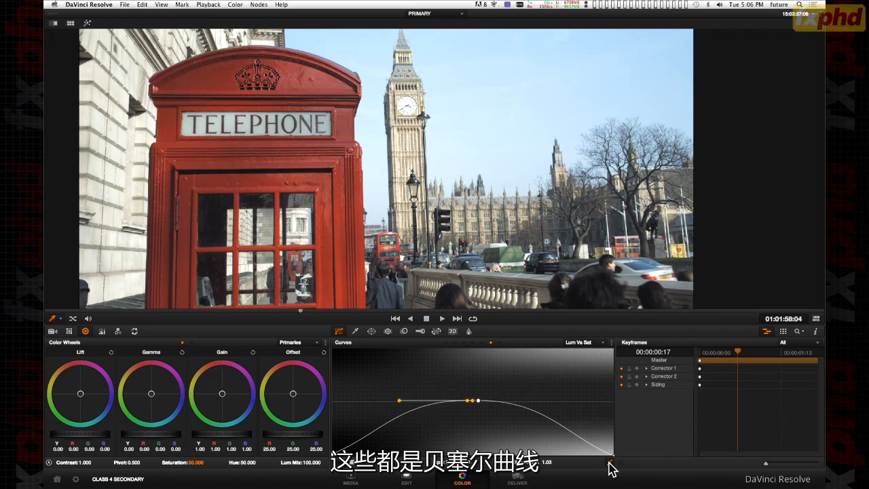
left_click_drag(399, 402, 428, 408)
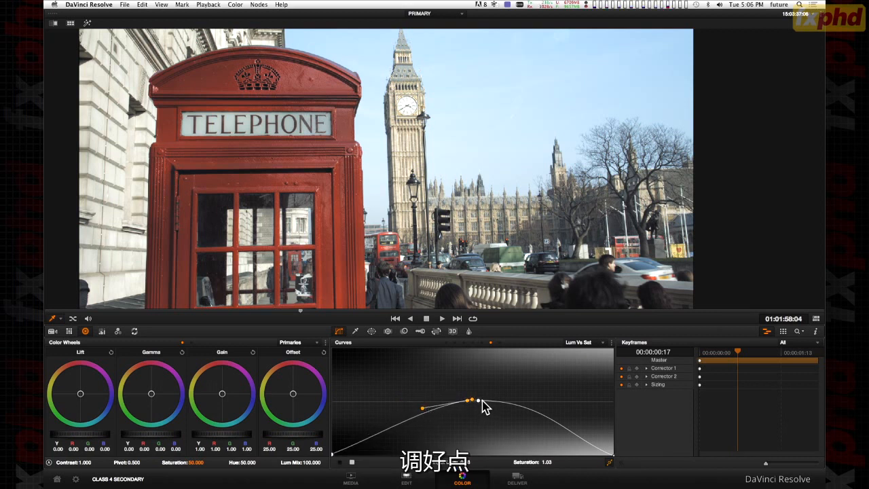
left_click_drag(482, 400, 547, 408)
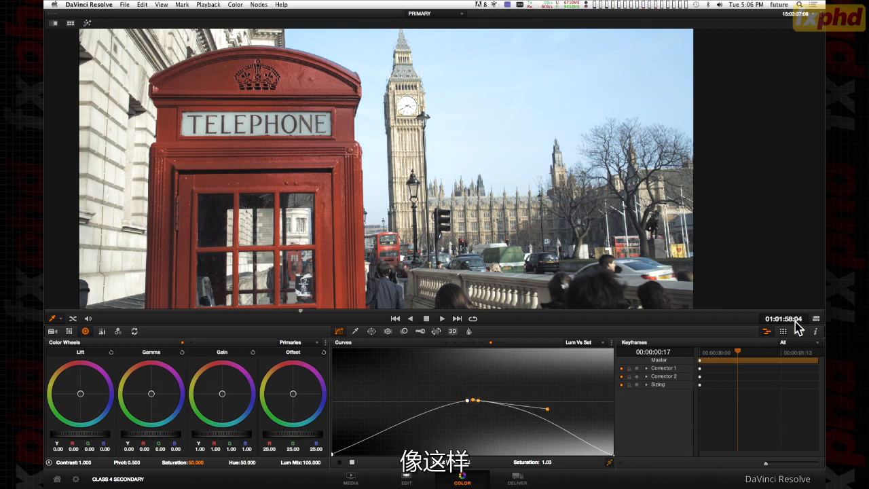
Leave the enhanced viewer and toggle node 02 off and on repeatedly to compare clip 15 with and without it.
left_click(816, 323)
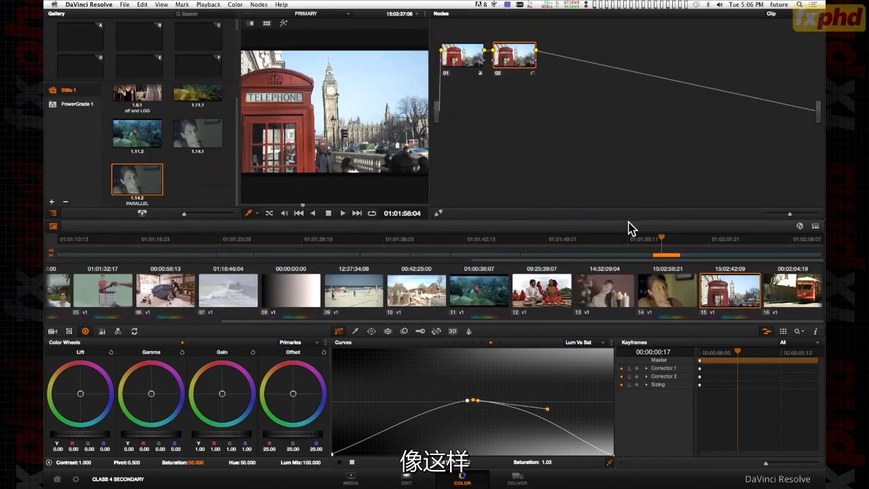
left_click(496, 74)
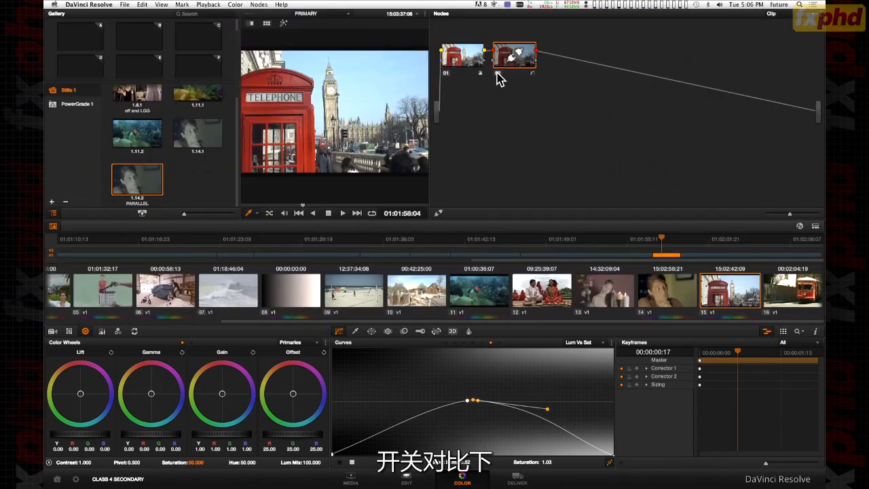
left_click(496, 74)
left_click(496, 74)
left_click(496, 74)
left_click(496, 74)
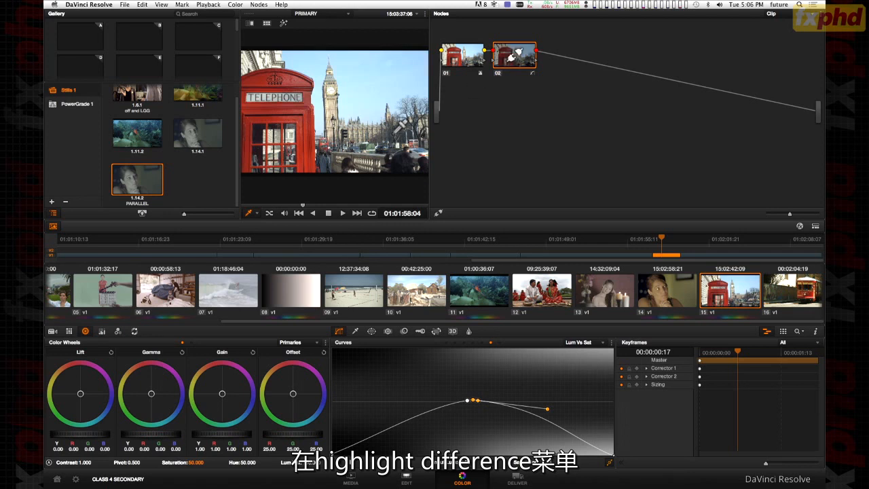
Turn on Highlight Difference in the viewer to examine node 02's effect.
left_click(162, 5)
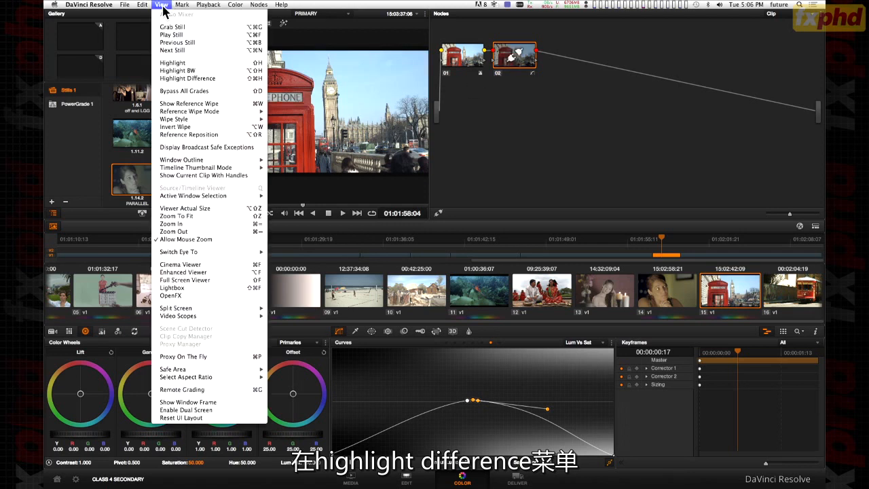
left_click(185, 78)
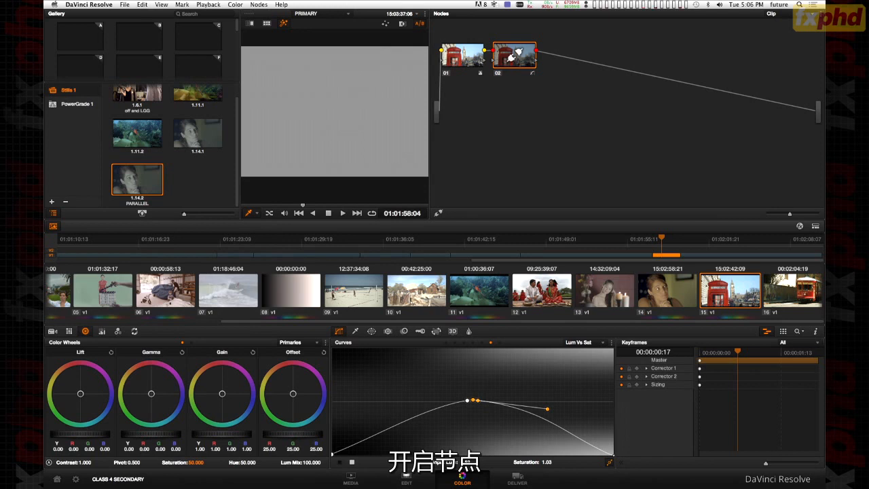
Enable node 02 again and set the curve type to Custom, leaving the difference highlight and the enhanced viewer.
left_click(500, 74)
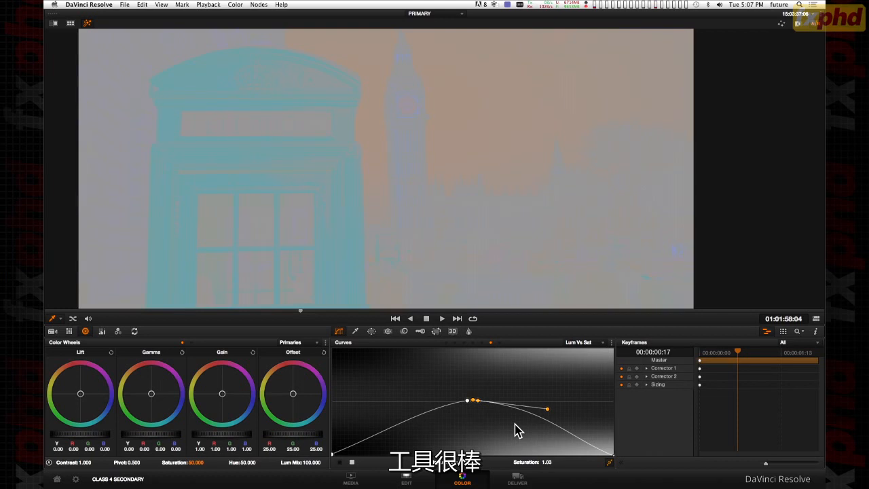
left_click(603, 342)
left_click(588, 351)
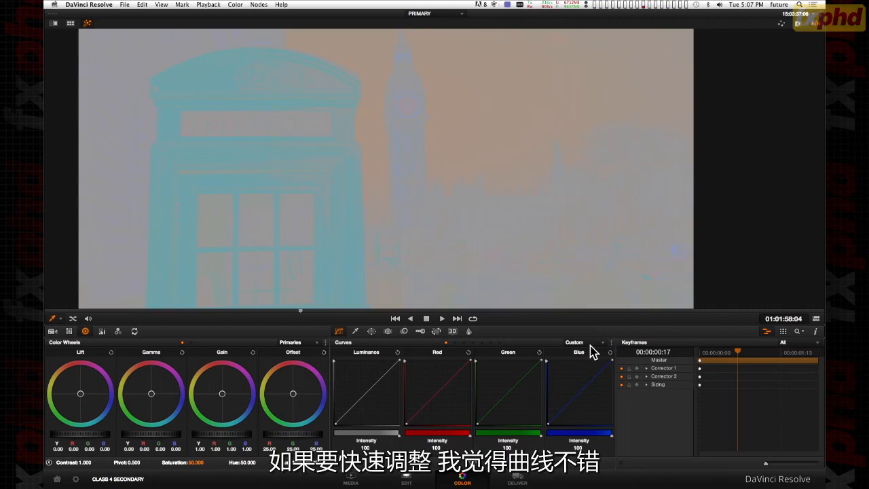
key("shift+h")
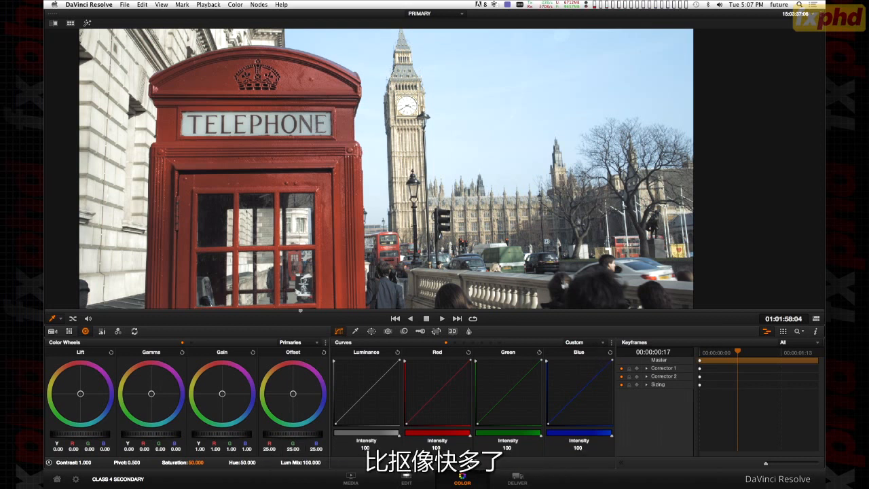
left_click(817, 319)
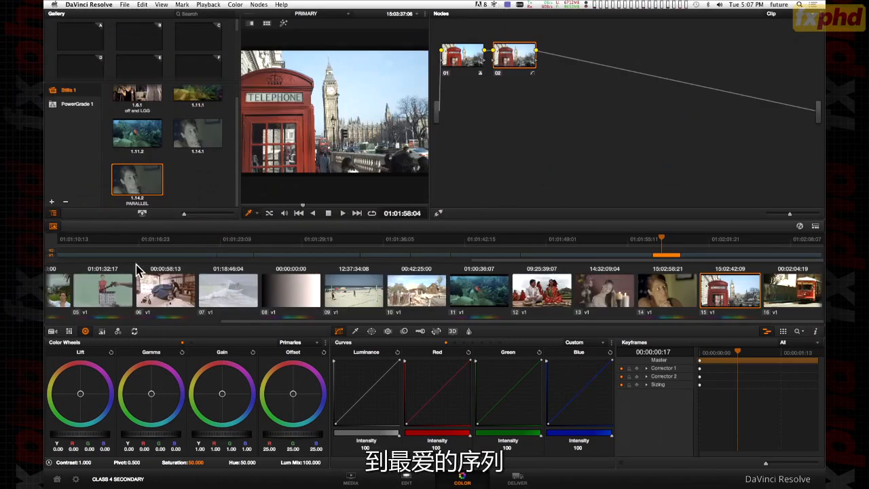
Open the 15 cutdown (Resolve) timeline on the Edit page and bring it to the Color page.
left_click(406, 482)
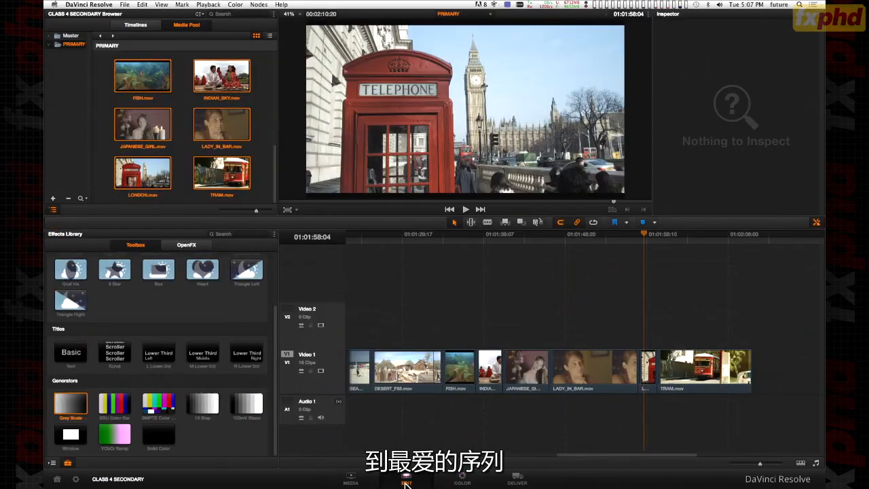
left_click(129, 25)
double_click(105, 67)
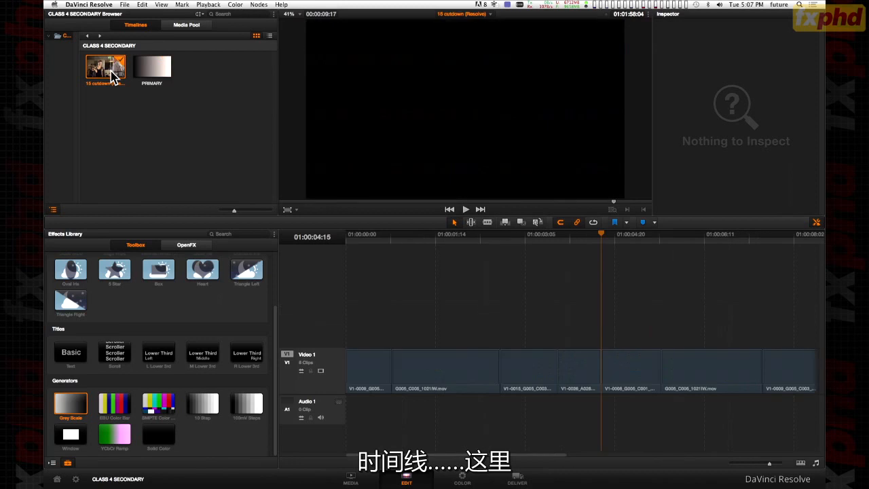
left_click(469, 479)
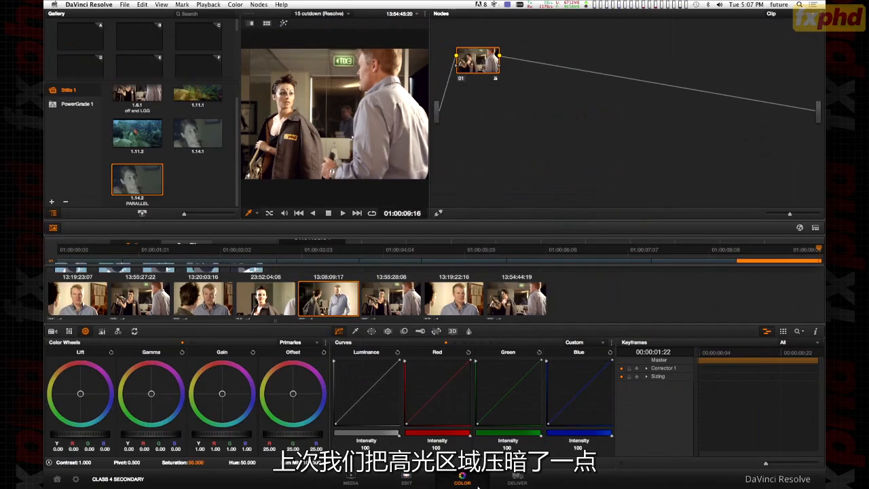
Compare clips 05 and 04 of the cutdown, and select clip 07 with the man in the blue shirt.
left_click(321, 303)
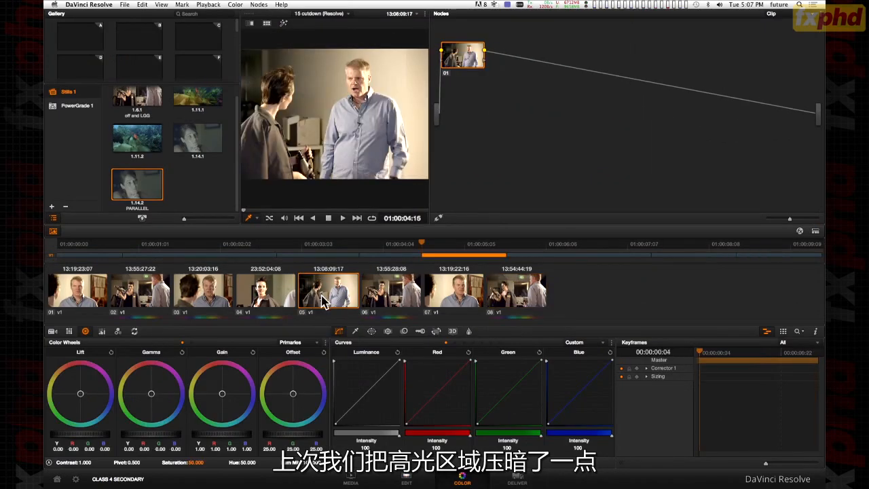
left_click(279, 302)
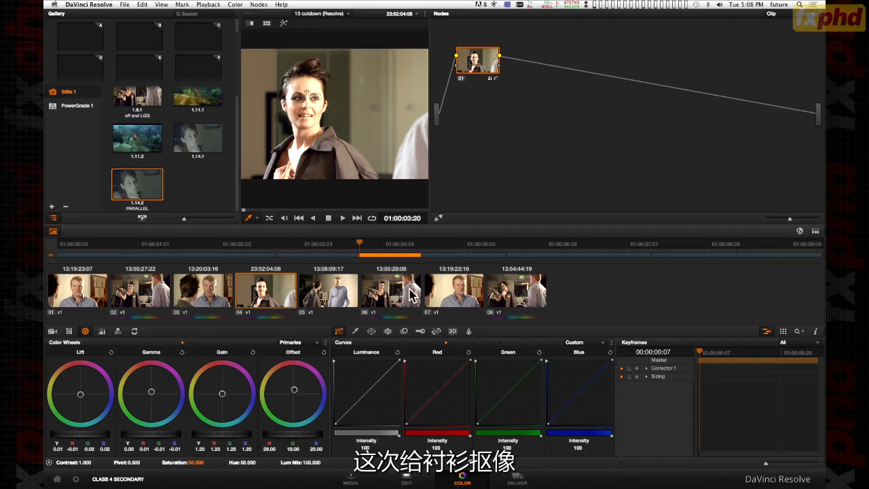
left_click(448, 297)
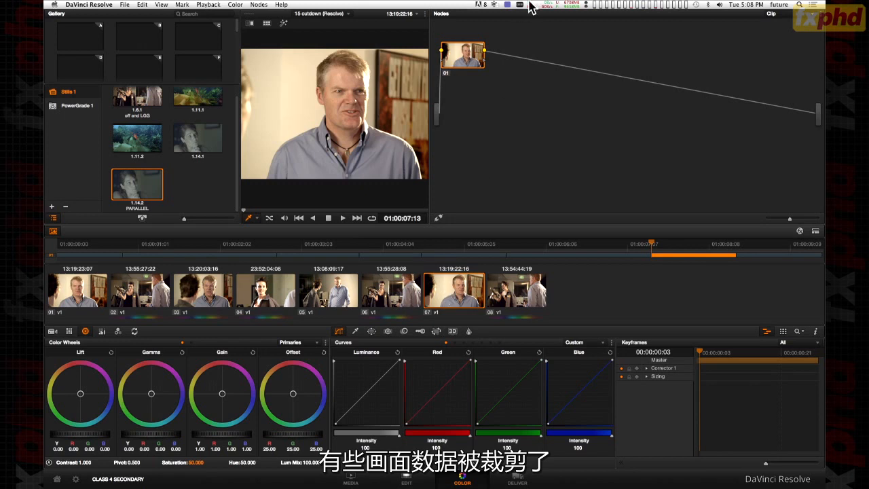
Play clip 07 up to 01:00:08:09, reposition node 01 and add serial node 02 after it.
left_click_drag(474, 55, 519, 49)
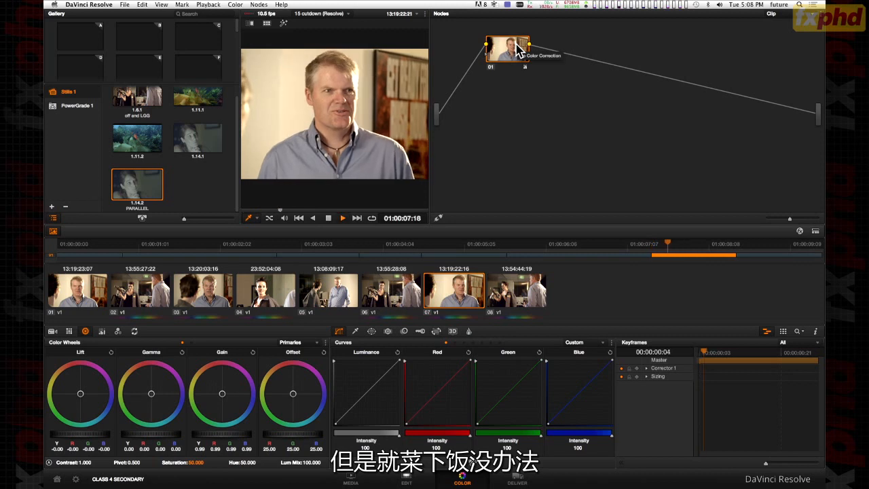
key("space")
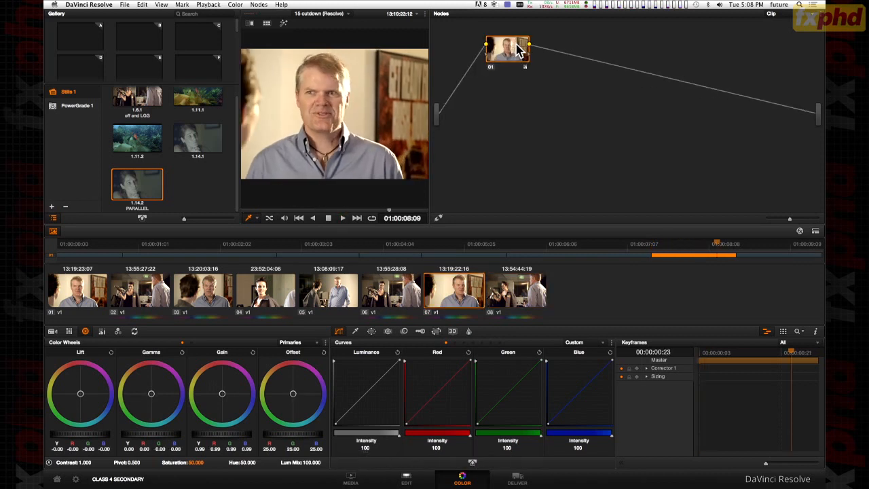
left_click_drag(518, 43, 527, 43)
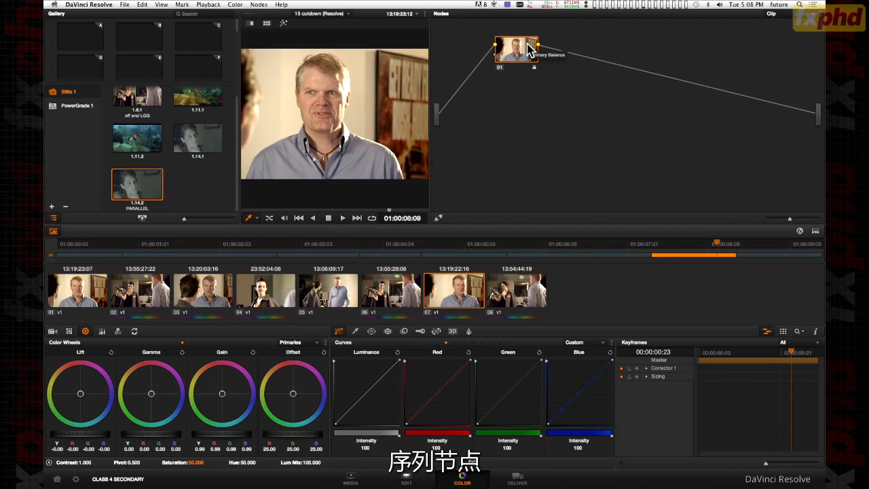
key("alt+s")
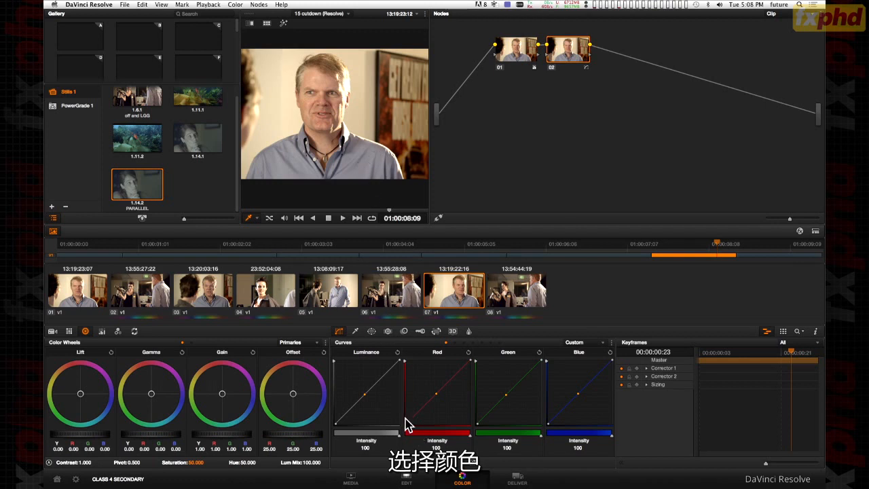
Sample the man's blue shirt with the HSL qualifier on node 02 and highlight the selection.
left_click(354, 332)
left_click(374, 161)
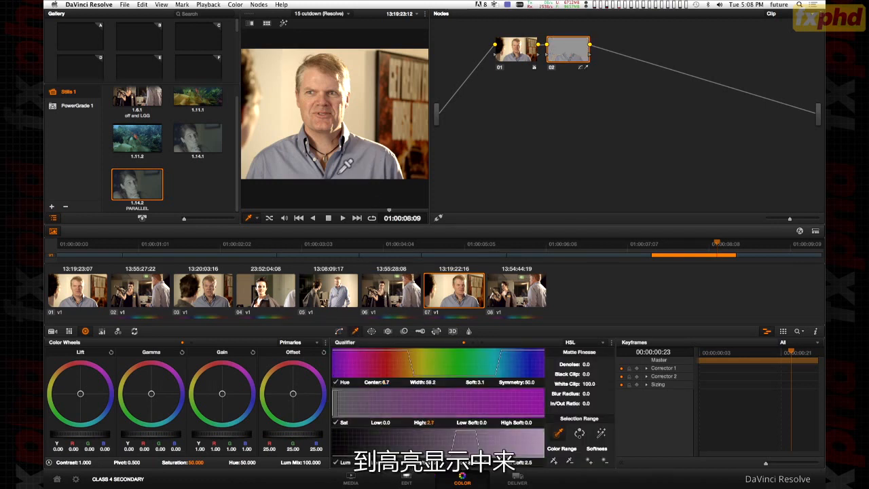
left_click(601, 433)
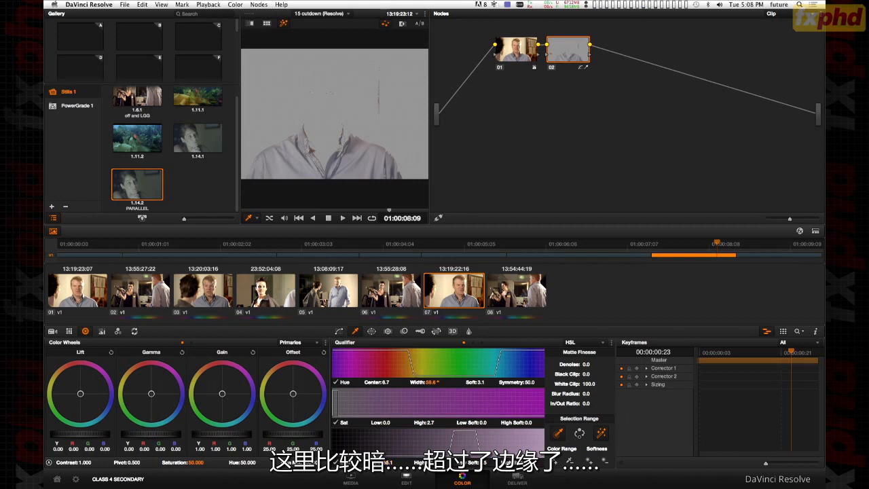
Set the qualifier's hue width to 63.6 and show the shirt key in the enhanced viewer.
left_click_drag(435, 383, 436, 383)
scroll(358, 170, "down", 1)
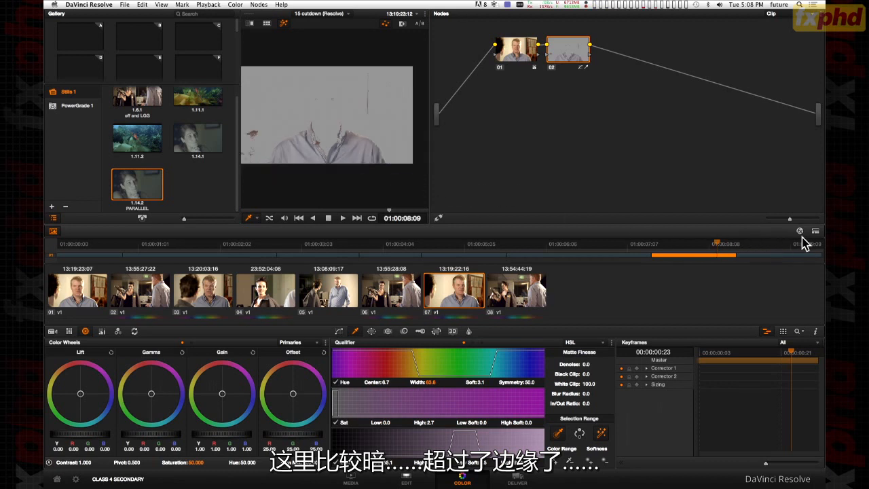
key("alt+f")
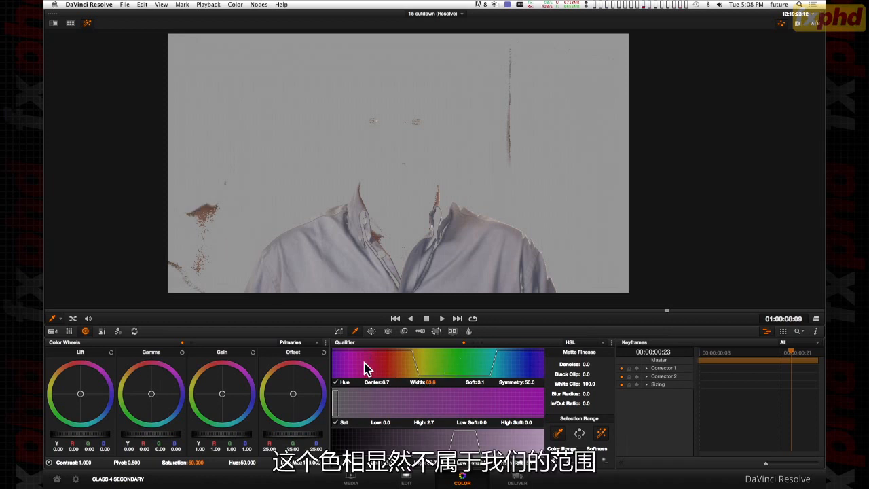
Resample several areas of the shirt with the qualifier's eyedropper to find a cleaner key.
left_click(456, 254)
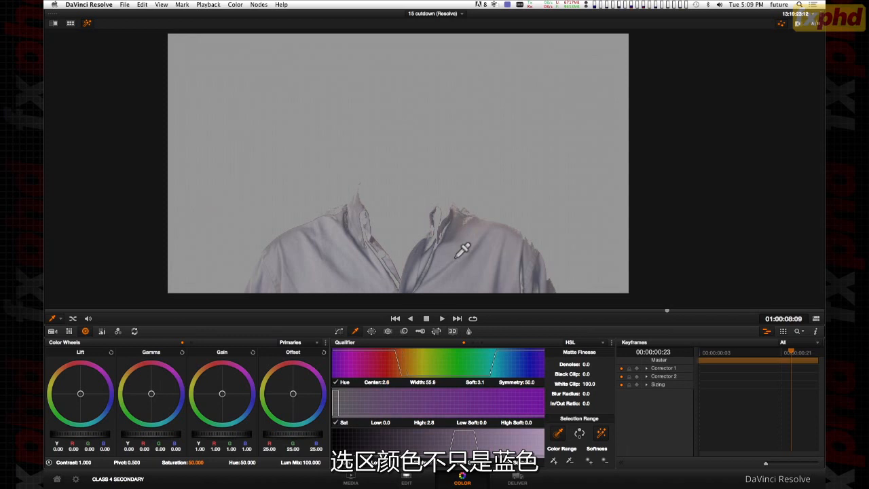
left_click(468, 219)
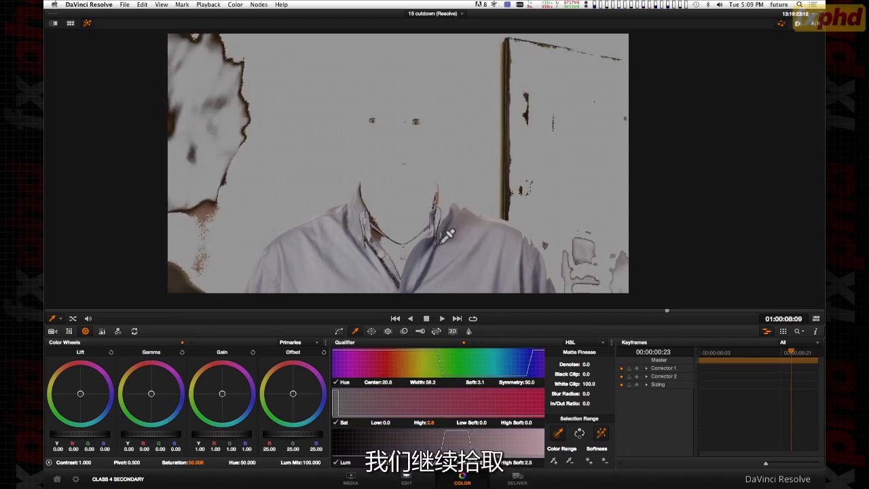
left_click(489, 260)
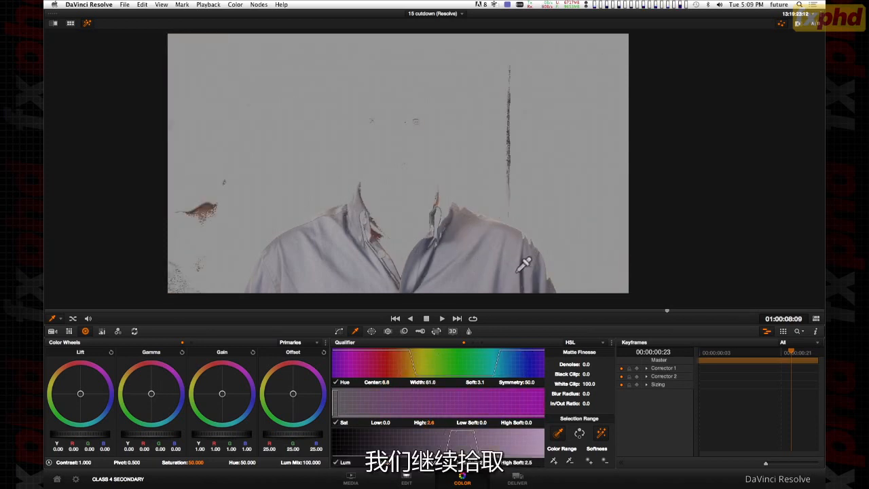
left_click(484, 259)
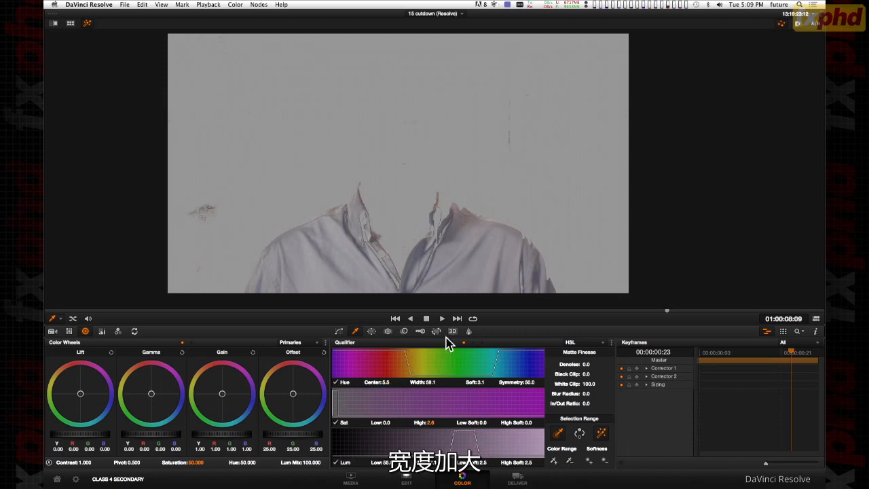
Set the qualifier's hue width to 46.3 and saturation high to 8.9, and widen the luminance range.
mouse_move(430, 382)
left_mouse_down()
mouse_move(438, 383)
mouse_move(414, 384)
left_mouse_up()
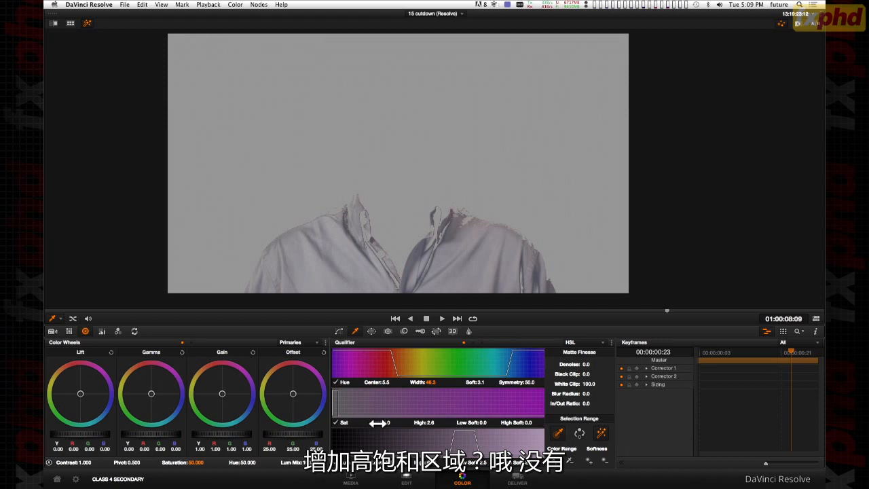
left_click_drag(377, 422, 392, 423)
left_click_drag(434, 423, 435, 422)
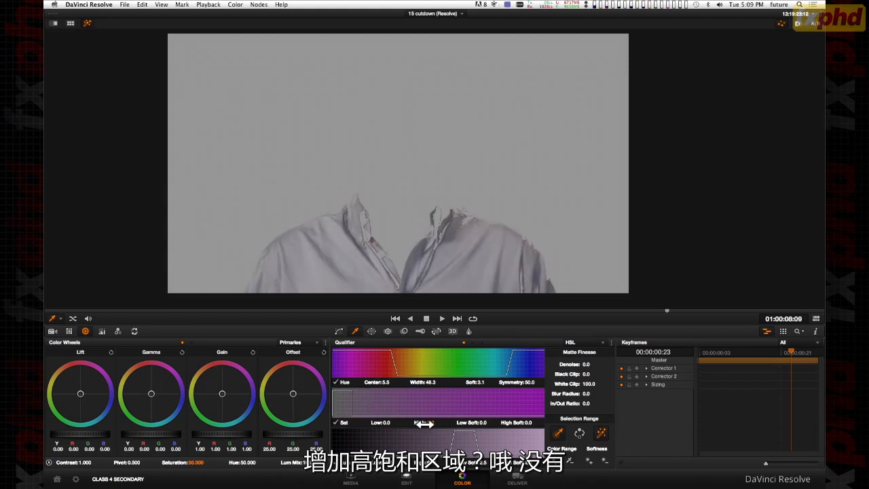
left_click_drag(389, 463, 387, 462)
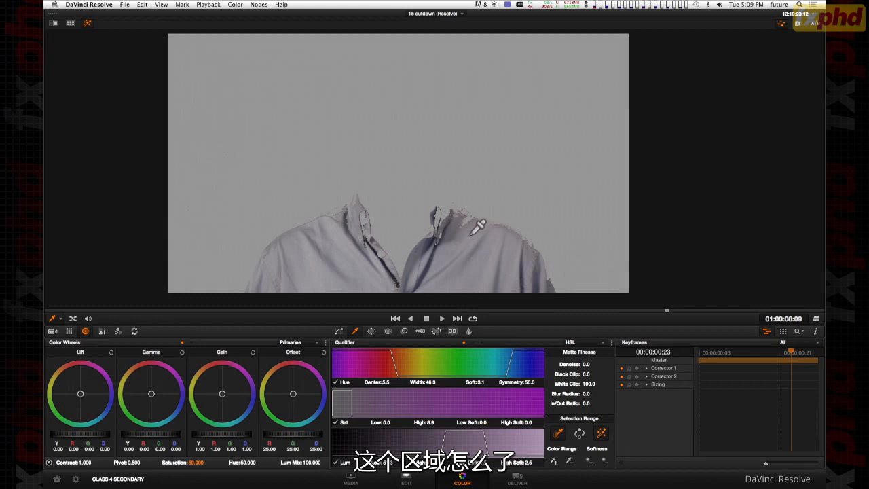
Compare the key with the original picture, and set the qualifier's hue width to 58.0 and hue center to 3.4.
scroll(498, 241, "up", 2)
scroll(498, 240, "down", 1)
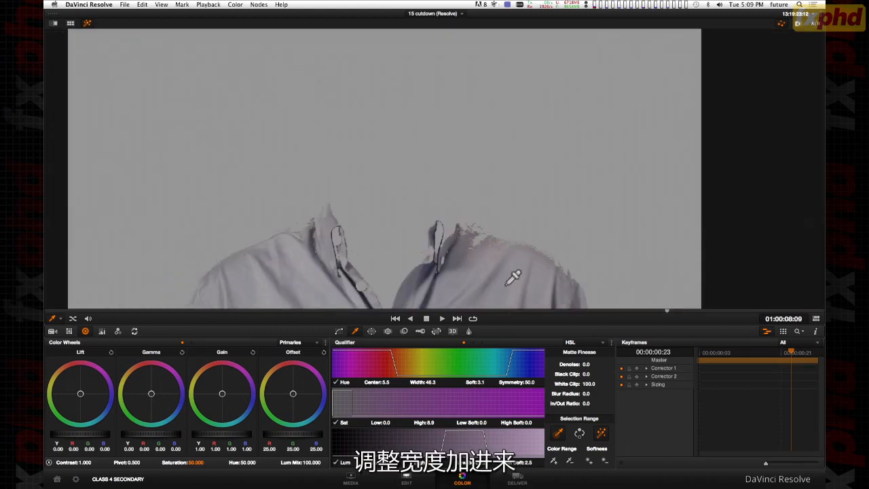
left_click(601, 434)
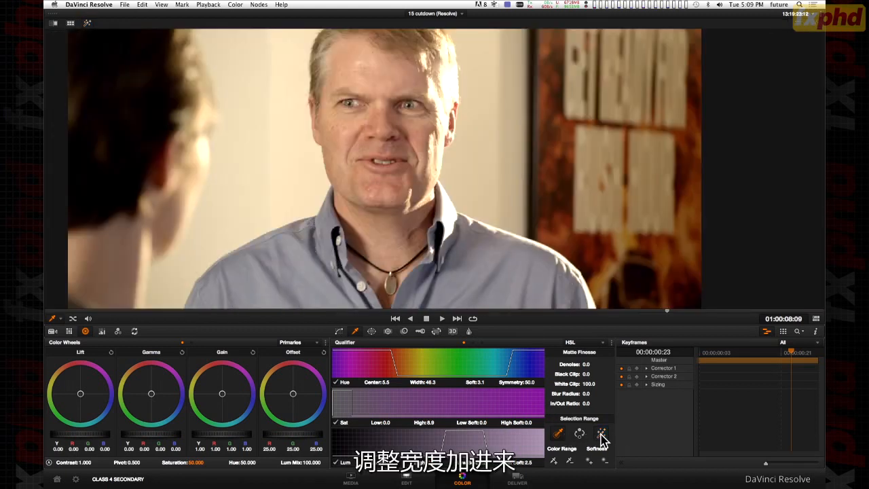
left_click(601, 434)
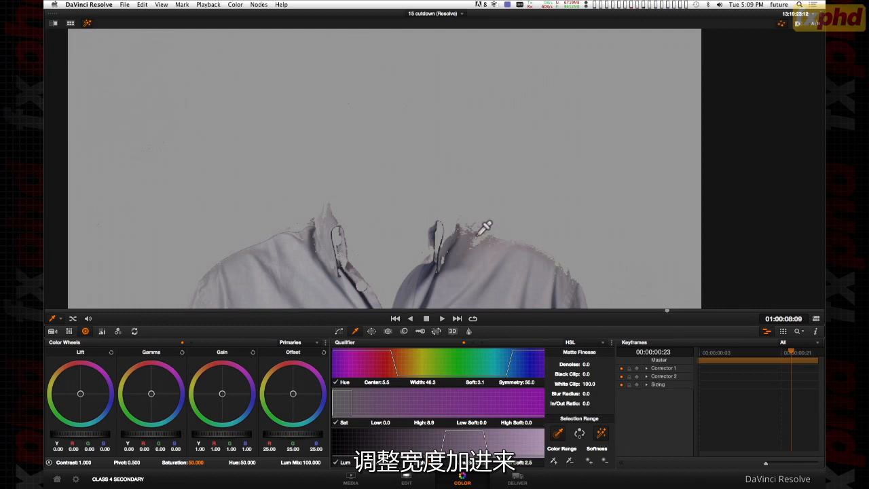
left_click_drag(414, 382, 436, 381)
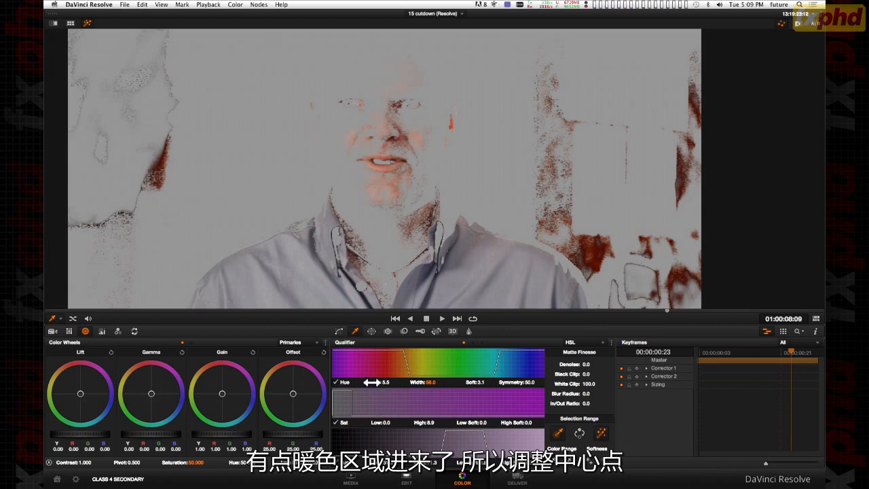
mouse_move(380, 382)
left_mouse_down()
mouse_move(399, 382)
mouse_move(376, 383)
left_mouse_up()
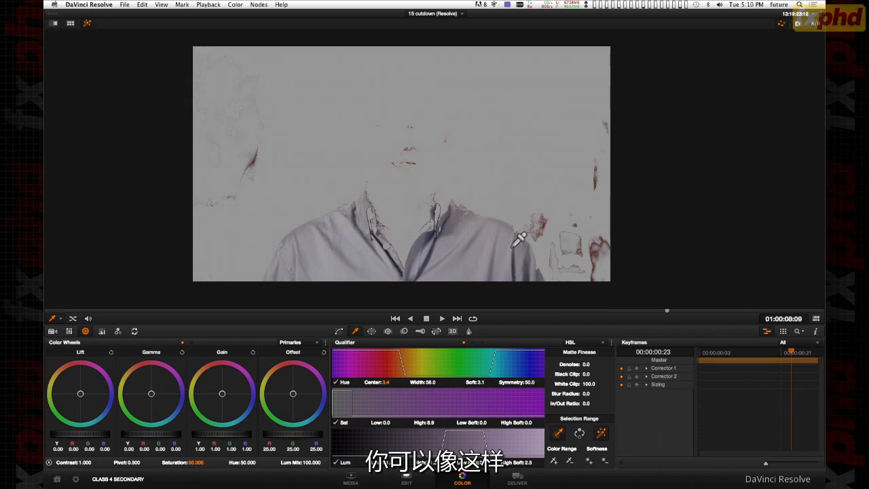
Replace the colour highlight with Highlight BW to show the shirt key as a black-and-white matte.
key("shift+h")
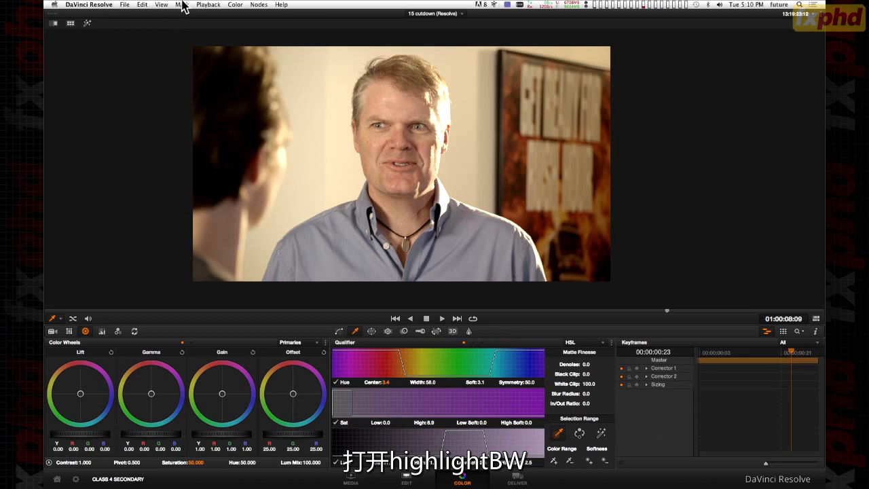
left_click(163, 5)
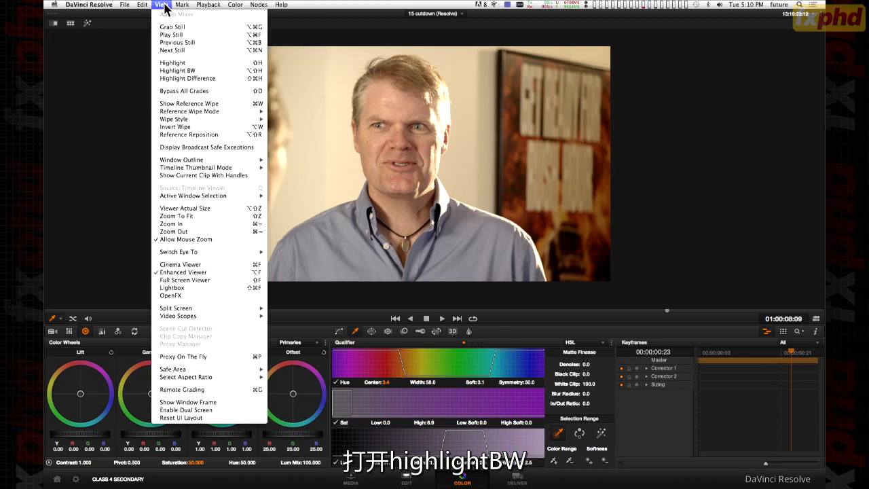
left_click(189, 71)
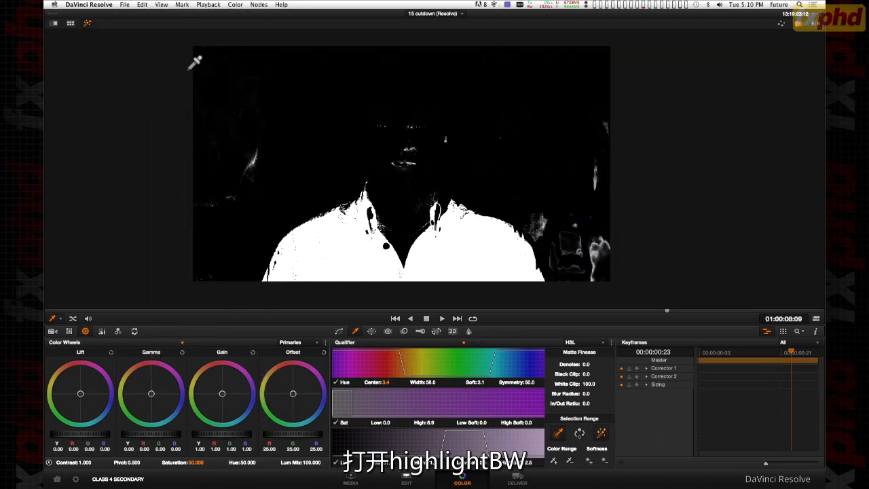
Turn on loop playback for clip 07 and set the matte's White Clip to 98.4.
left_click(473, 319)
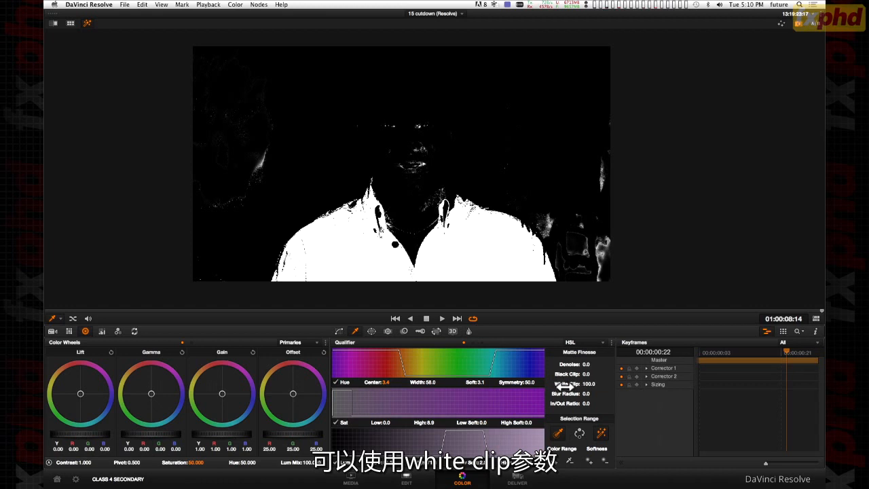
mouse_move(564, 385)
left_mouse_down()
mouse_move(553, 385)
mouse_move(587, 385)
mouse_move(551, 385)
mouse_move(577, 385)
left_mouse_up()
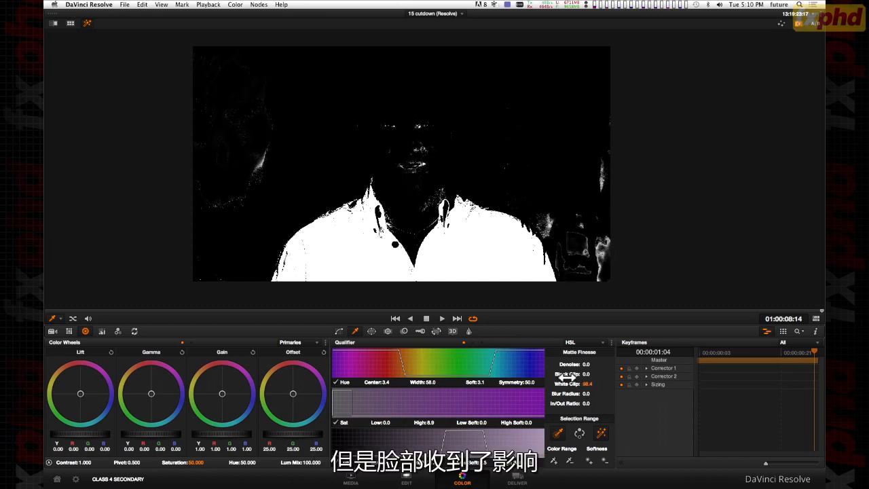
Set the shirt matte's Black Clip to 100.0, White Clip to 56.0, Denoise to 5.6 and Blur Radius to 7.2, and play the clip to check it.
left_click(588, 374)
left_click_drag(588, 374, 615, 374)
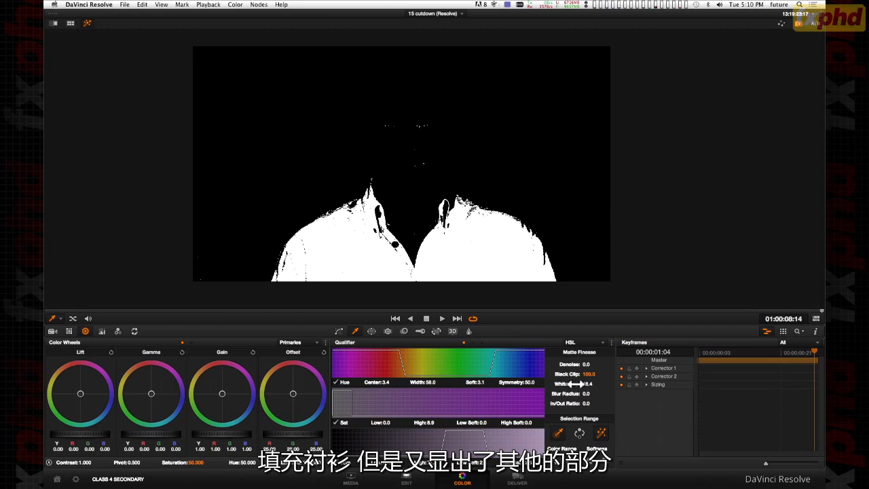
left_click_drag(587, 384, 559, 384)
left_click_drag(587, 384, 605, 364)
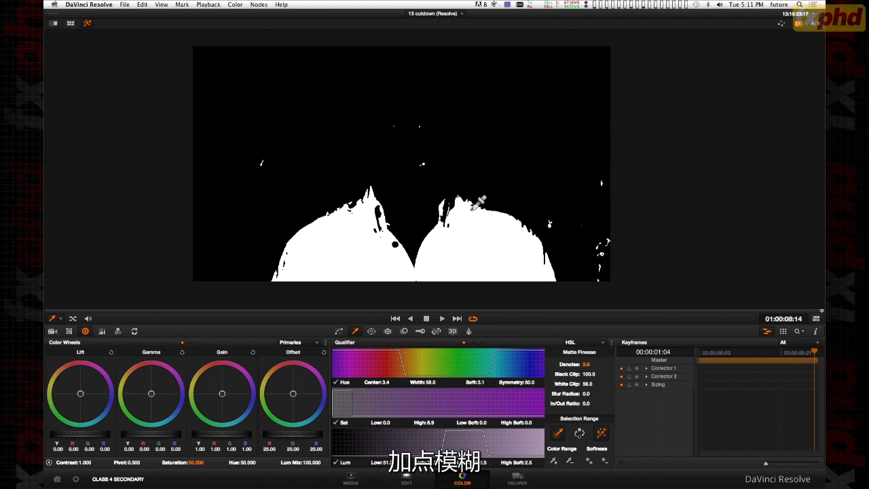
left_click_drag(585, 393, 593, 393)
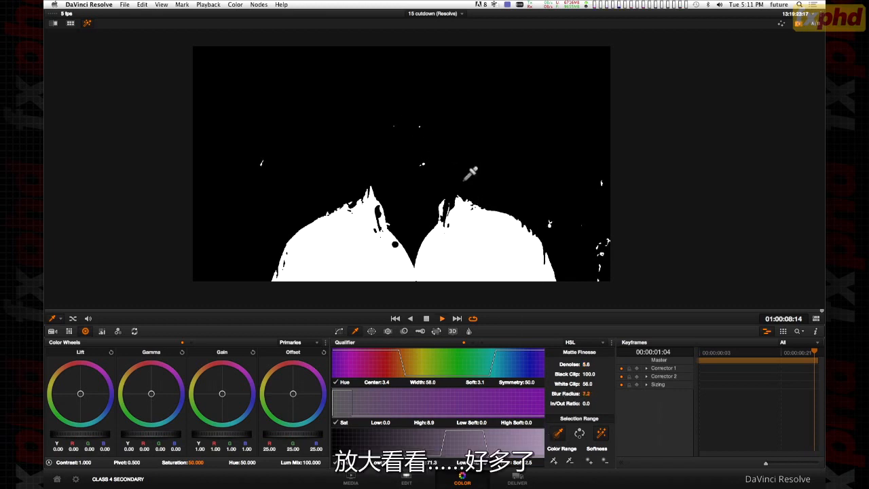
key("space")
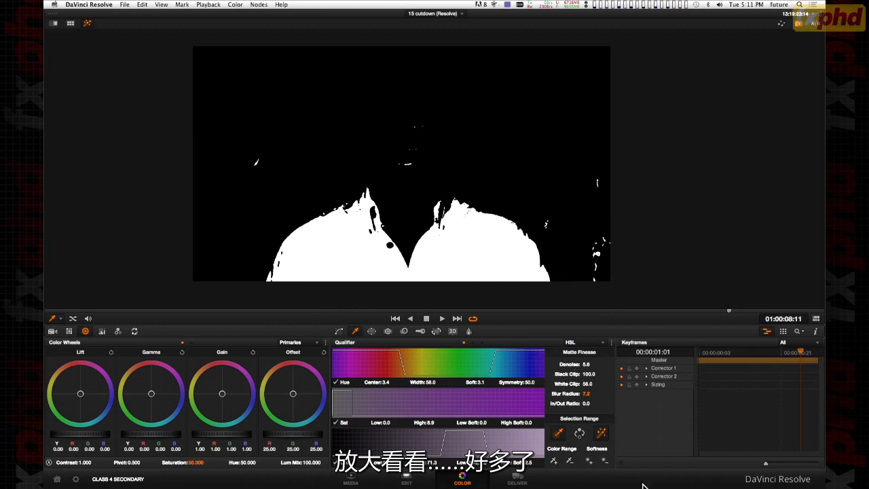
Turn off the matte highlight and push the shirt's Gain toward blue, to about red 0.89, green 1.02 and blue 1.14.
key("shift+h")
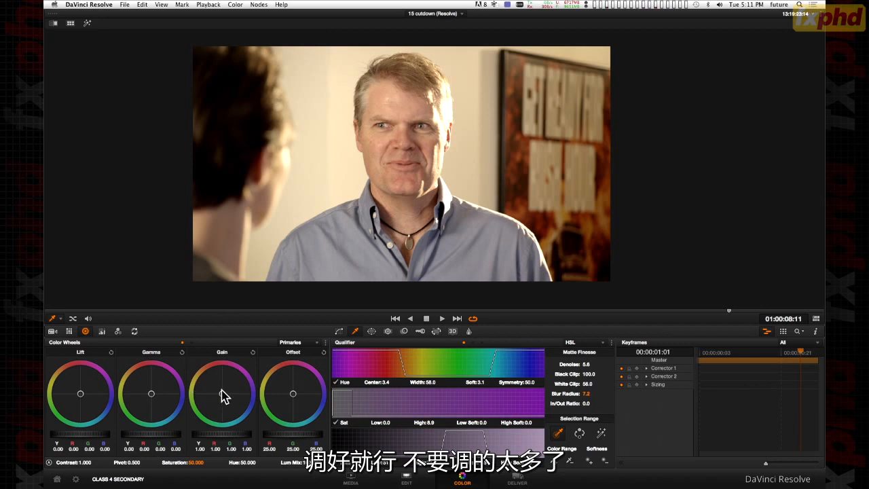
left_click_drag(224, 399, 244, 414)
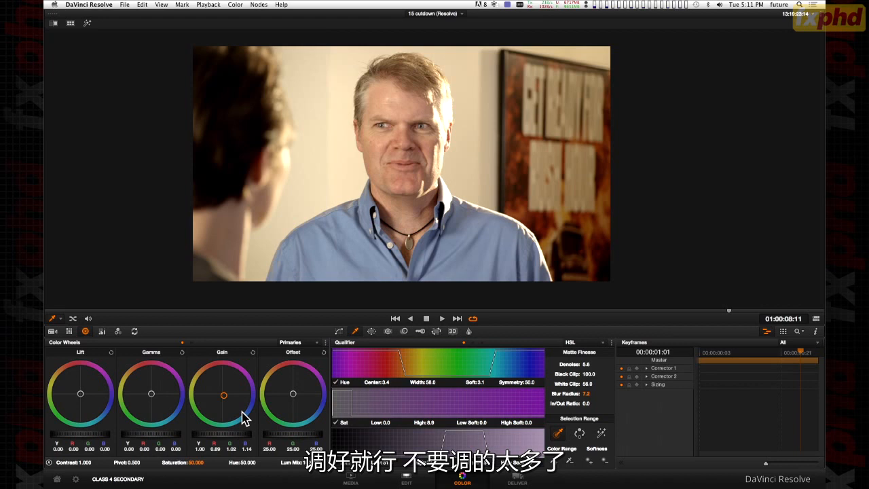
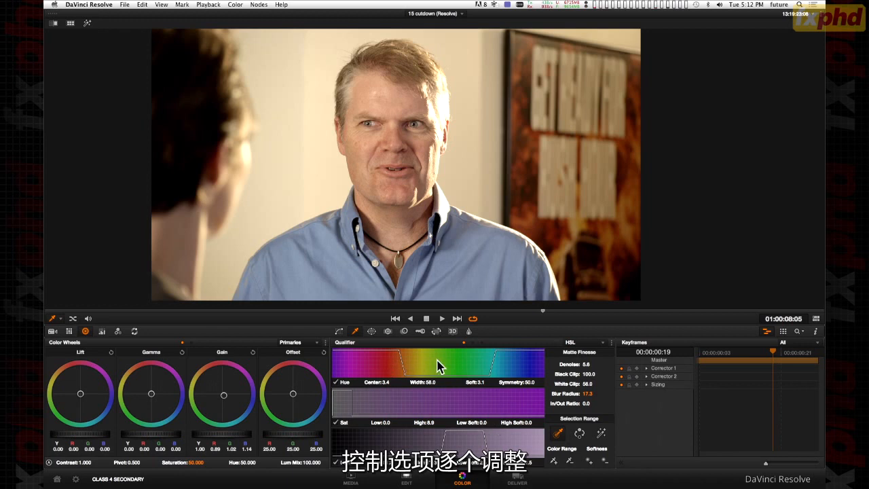
With the matte shown, try a saturation High of 13.8, saturation High Soft of 4.2 and luminance High Soft of 5.0.
left_click(602, 435)
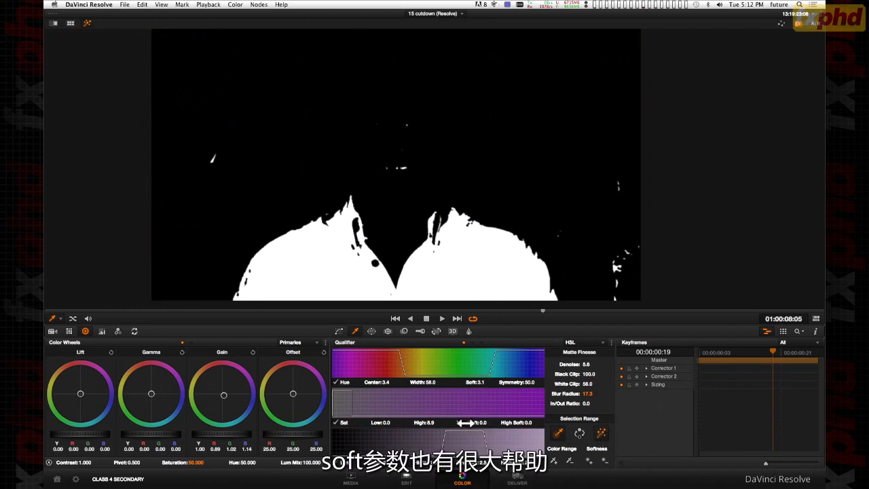
left_click_drag(489, 421, 488, 423)
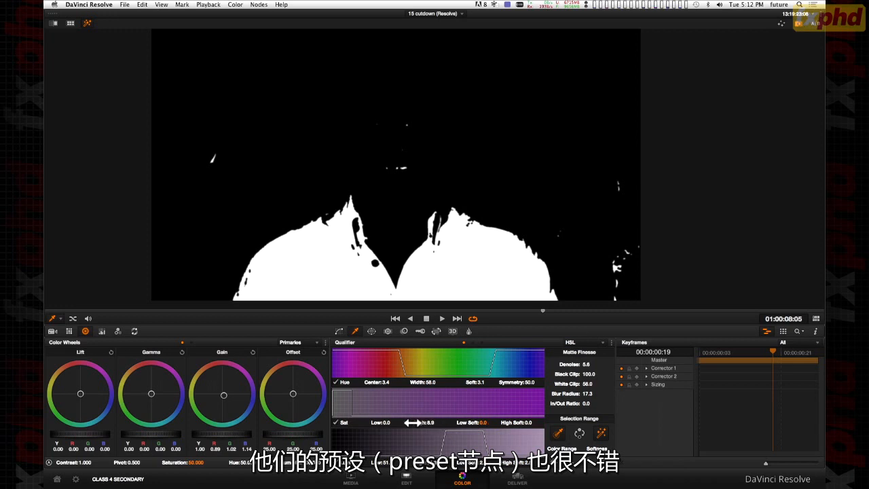
left_click_drag(417, 422, 437, 422)
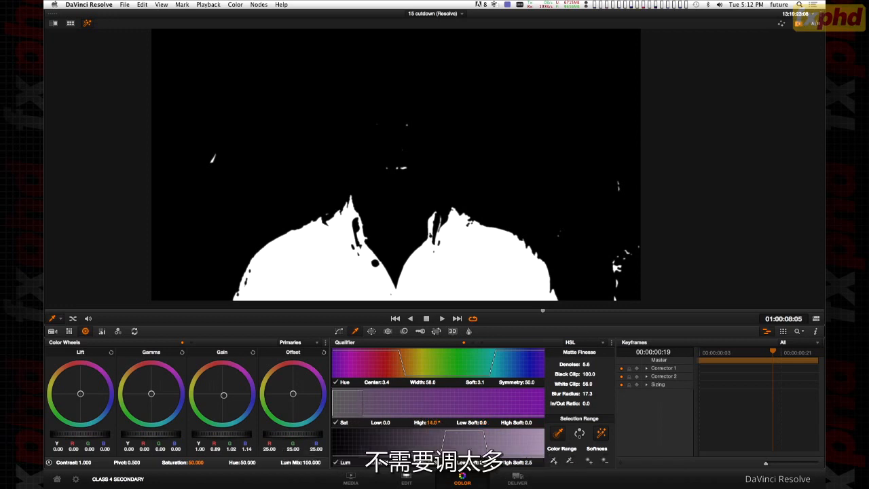
left_click_drag(527, 422, 532, 422)
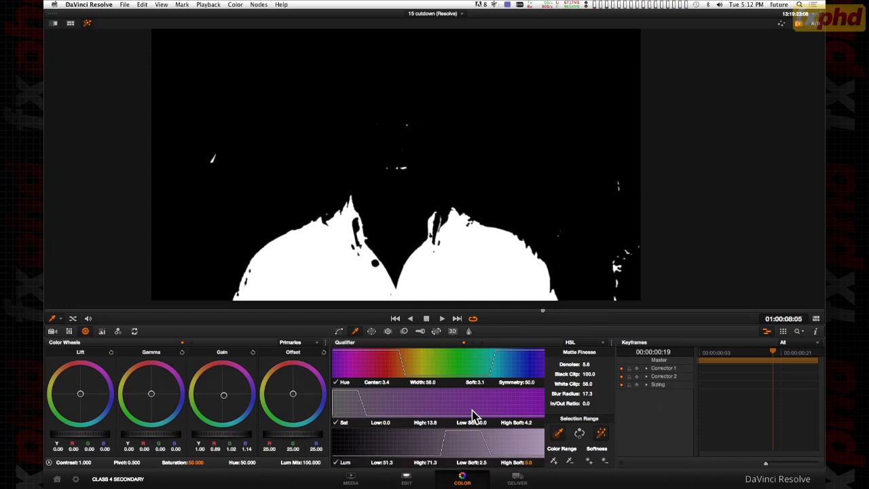
key("shift+h")
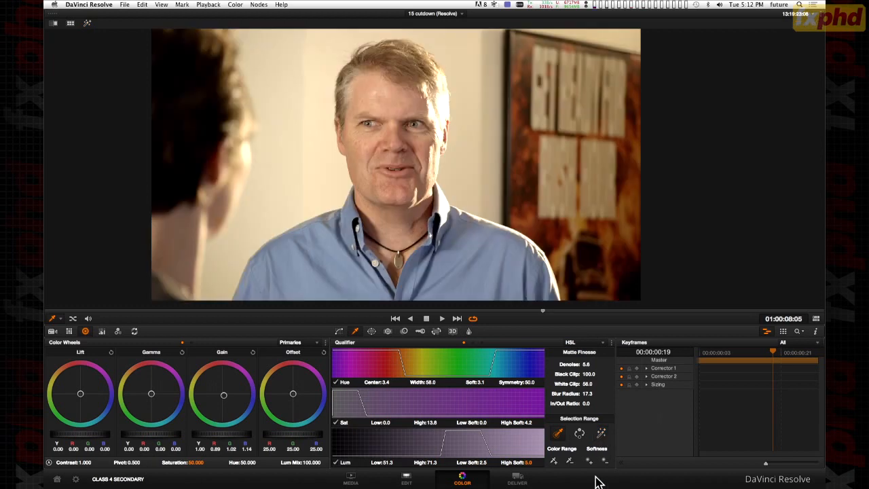
Resample the shirt's blue in clip 07's picture and copy that clip's grade to clip 03.
left_click(328, 258)
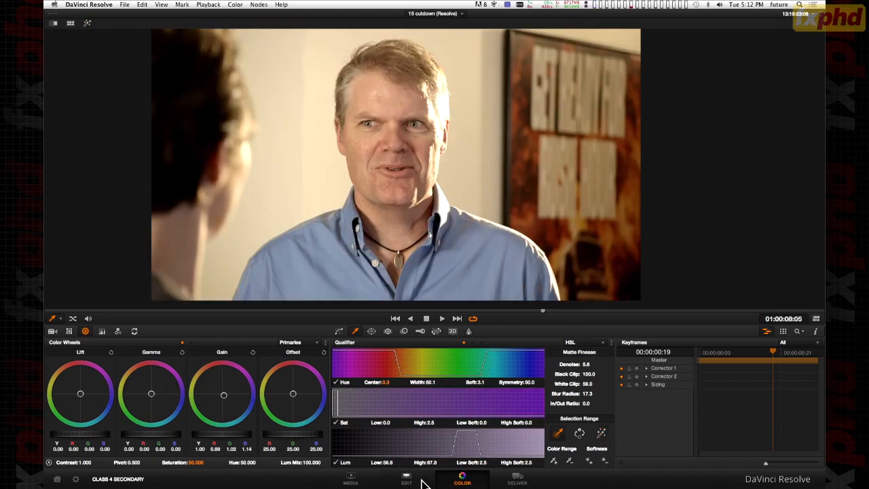
left_click(816, 318)
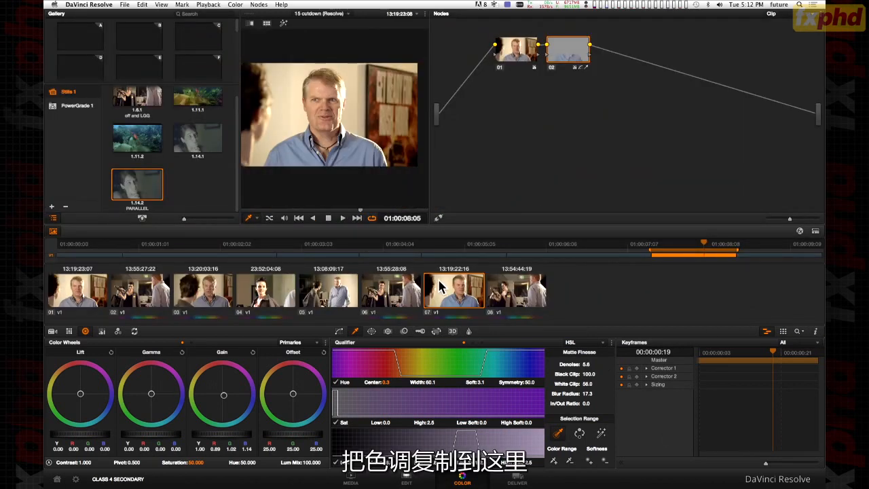
left_click(212, 306)
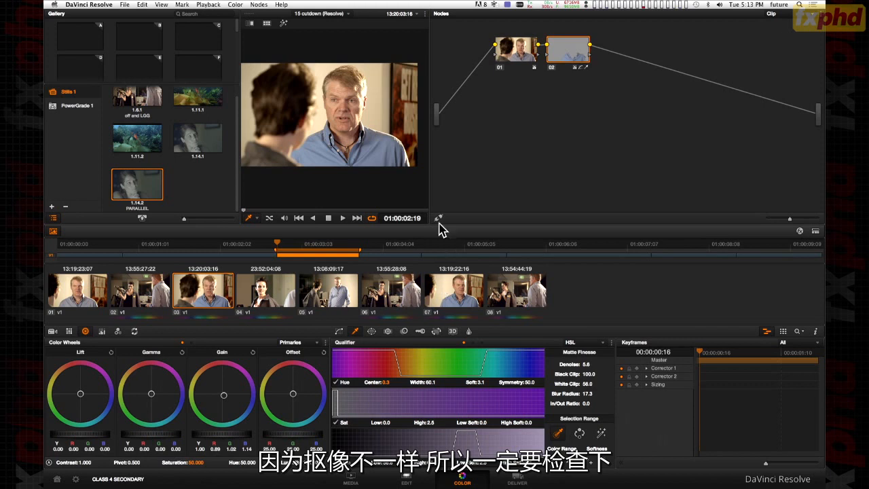
mouse_move(562, 51)
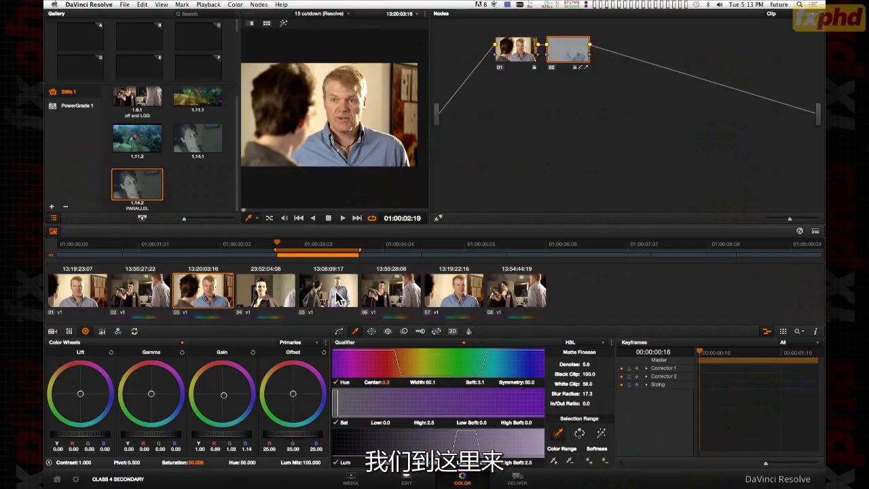
Add a serial node after node 01 on clip 05.
left_click(337, 297)
left_click_drag(475, 71, 534, 89)
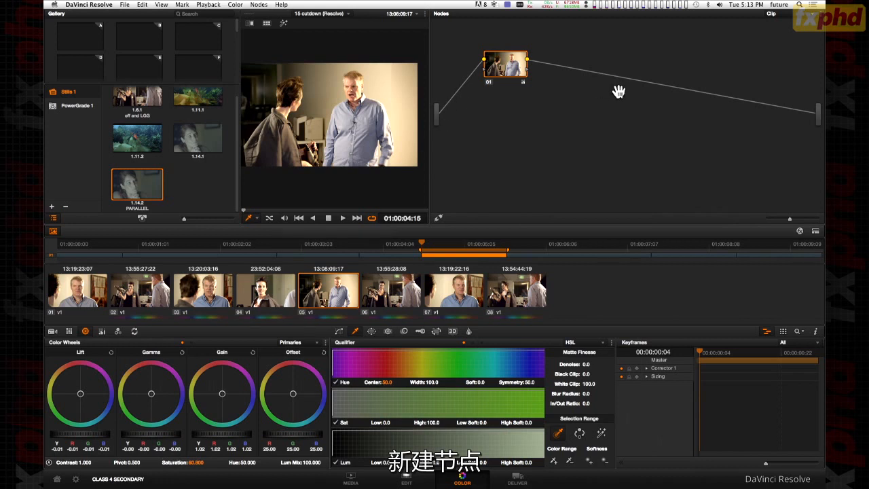
key("alt+s")
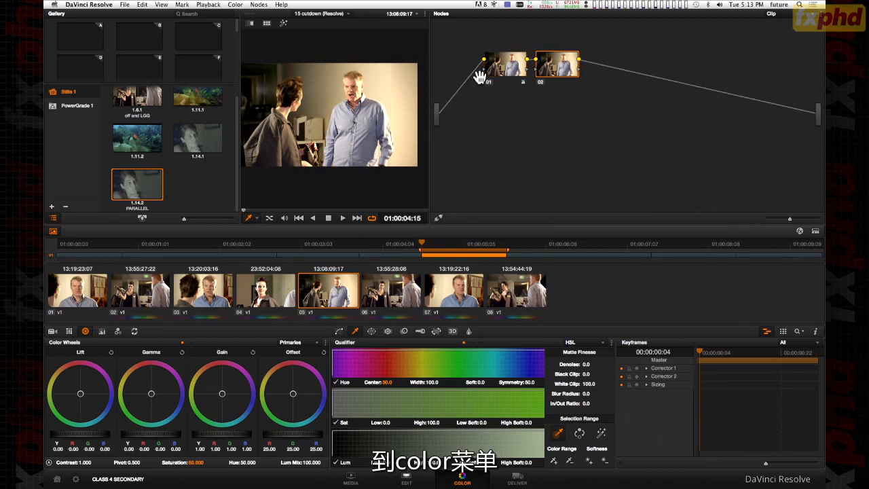
Apply the Six Vector - Blue preset to clip 05's node 02 and set its Hue to 100.
left_click(236, 5)
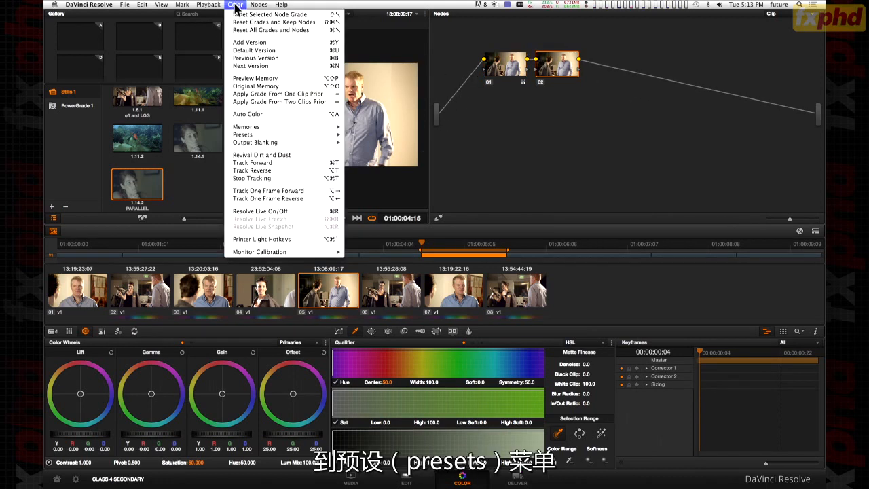
mouse_move(279, 135)
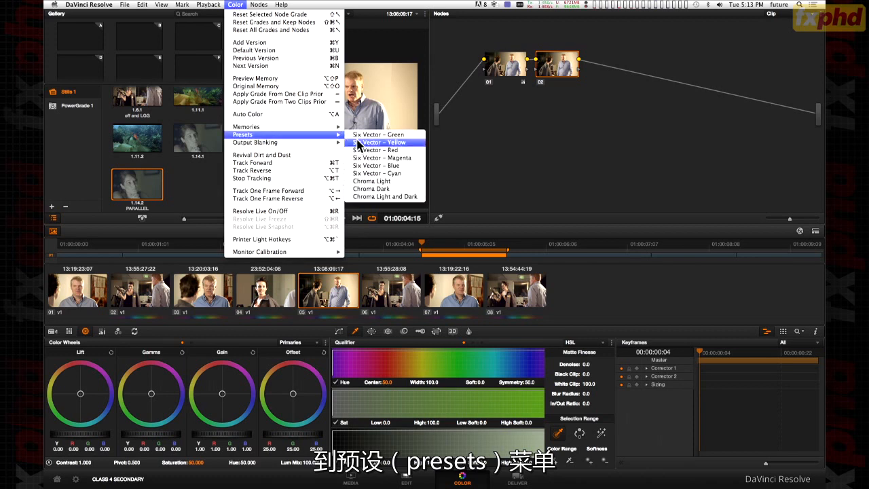
left_click(395, 166)
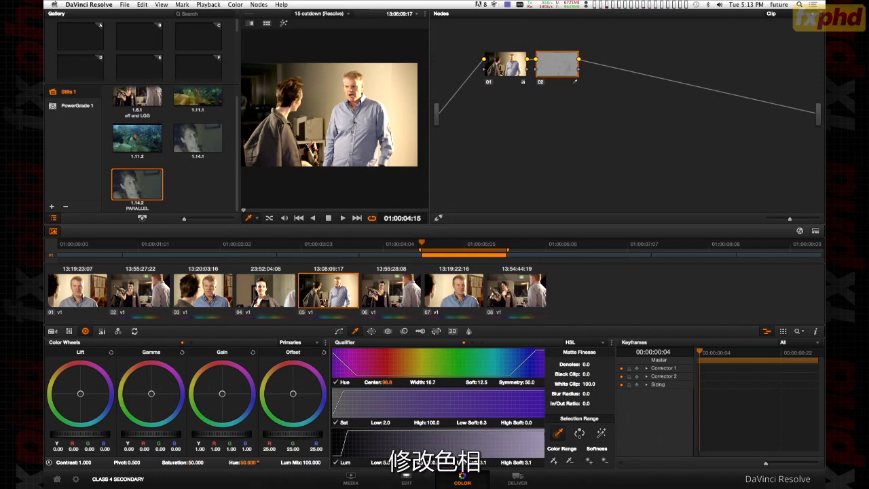
left_click_drag(250, 462, 258, 462)
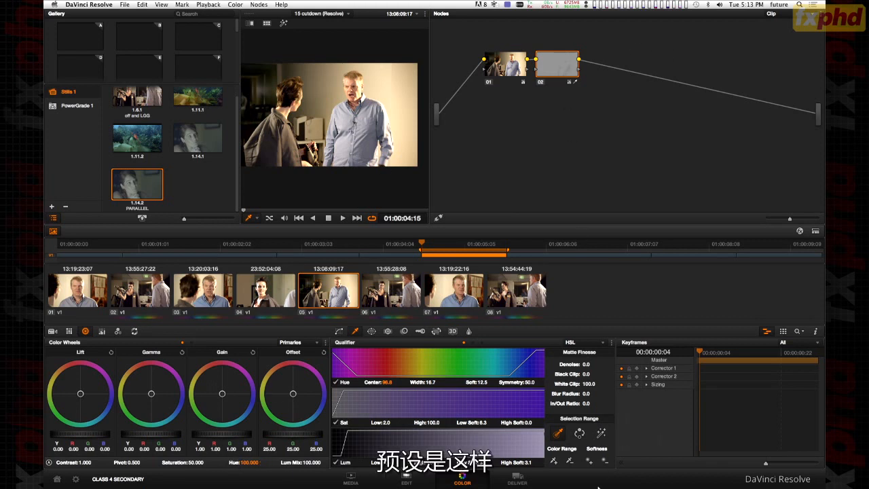
Highlight clip 05's matte and key the man's shirt by sampling its colour in the picture.
left_click(601, 433)
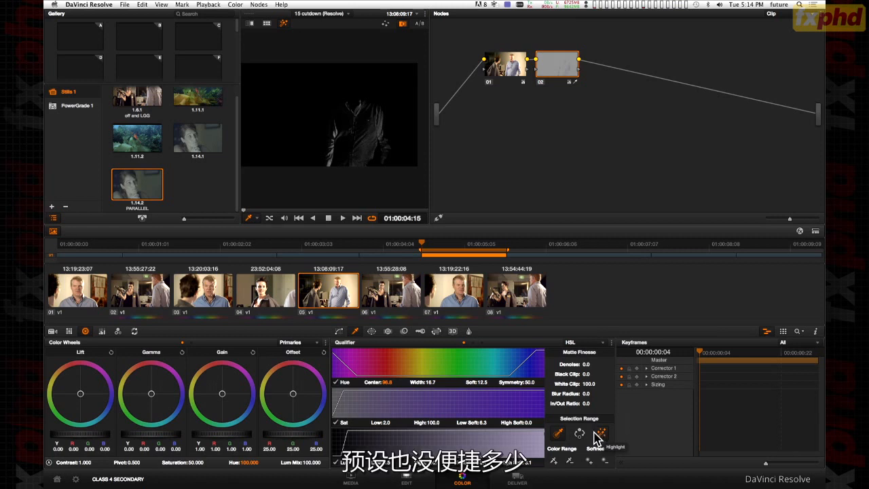
left_click(370, 127)
left_click(353, 135)
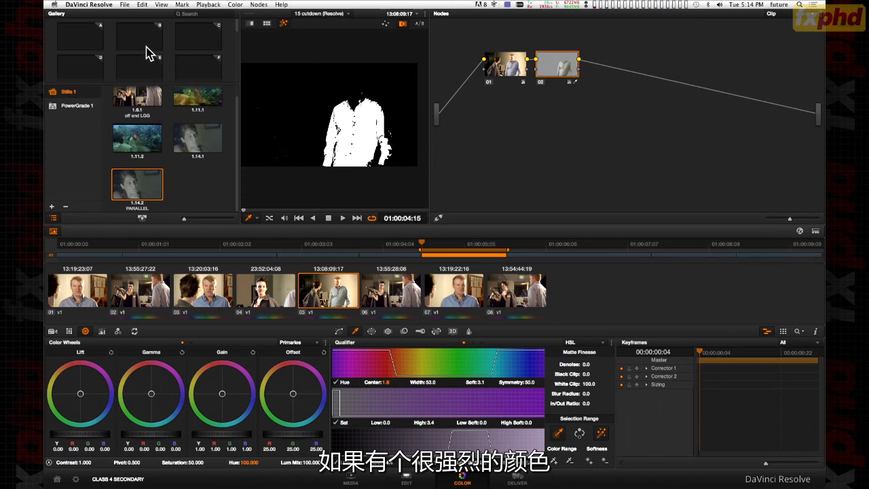
Open the PRIMARY timeline and select clip 15, the red telephone box, on the Color page.
left_click(406, 481)
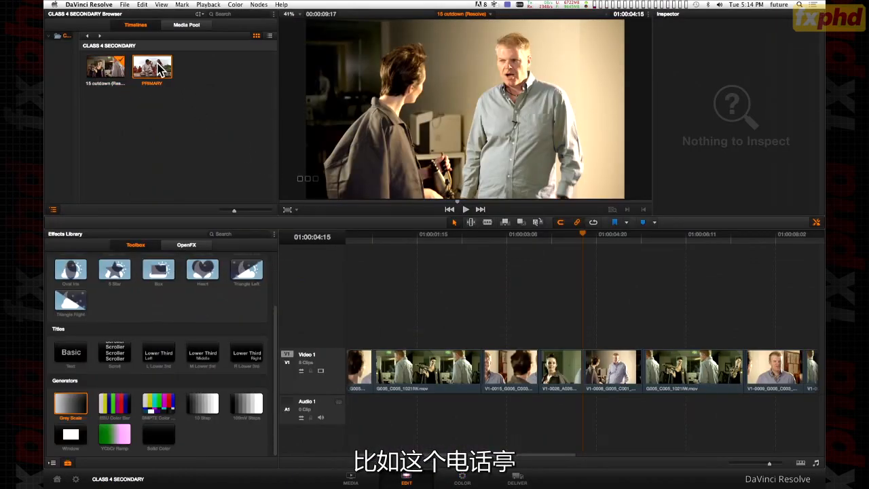
double_click(163, 70)
left_click(462, 478)
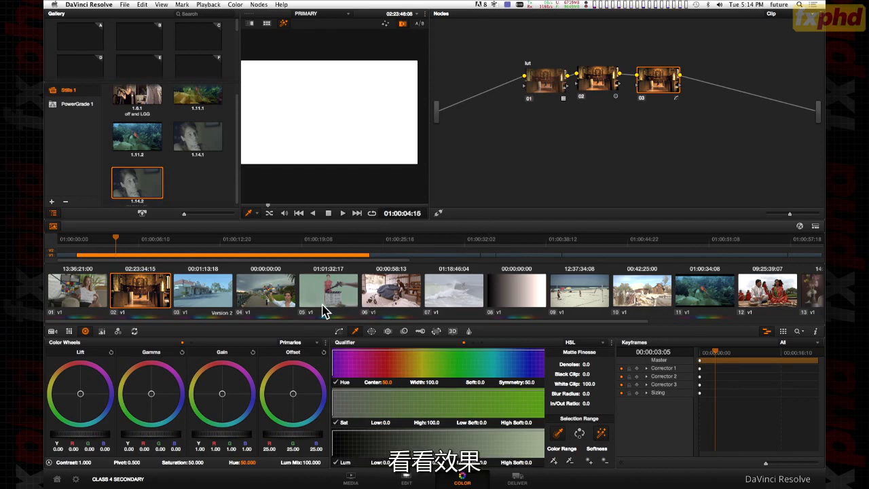
scroll(155, 292, "right", 3)
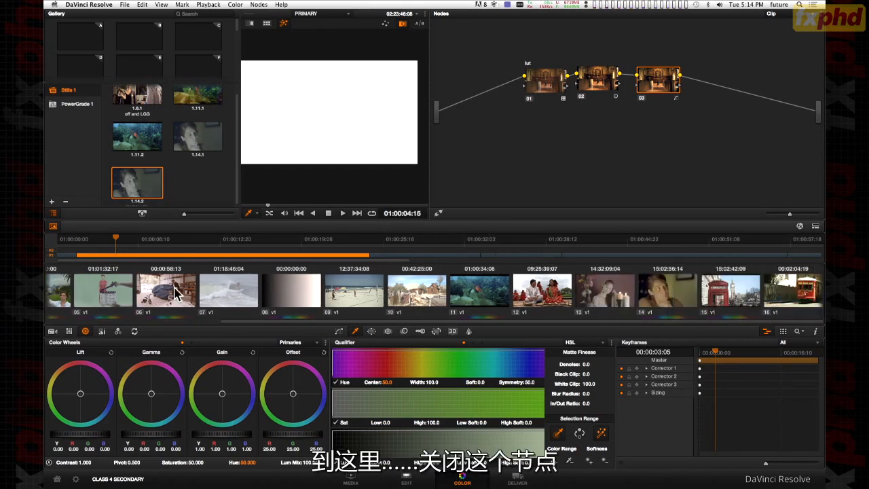
left_click(734, 299)
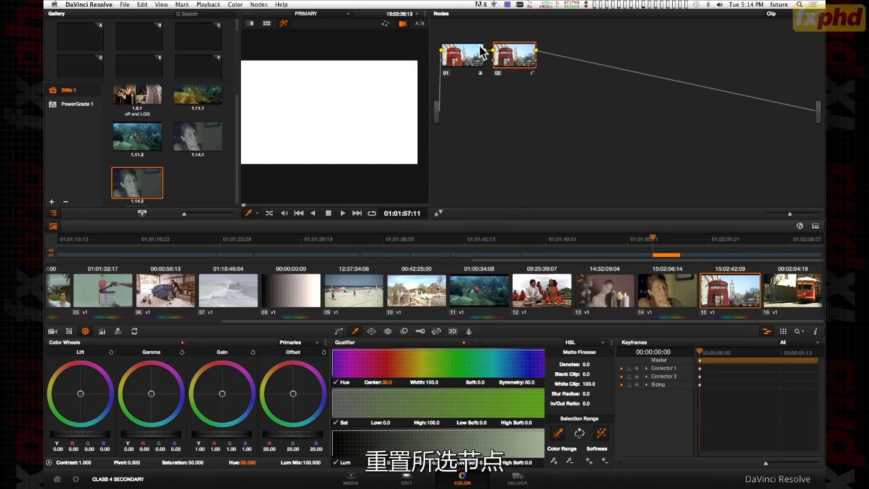
Reset the grade of clip 15's node 02 and apply the Six Vector - Red preset to it.
left_click(238, 4)
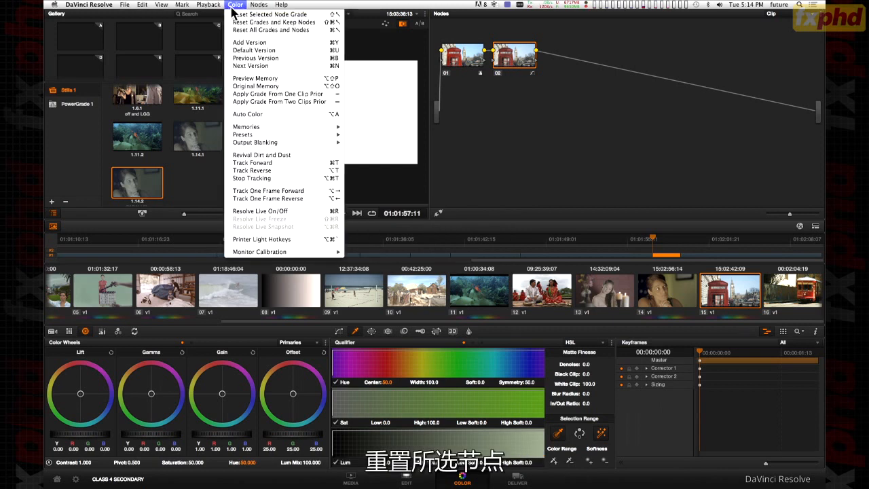
left_click(235, 14)
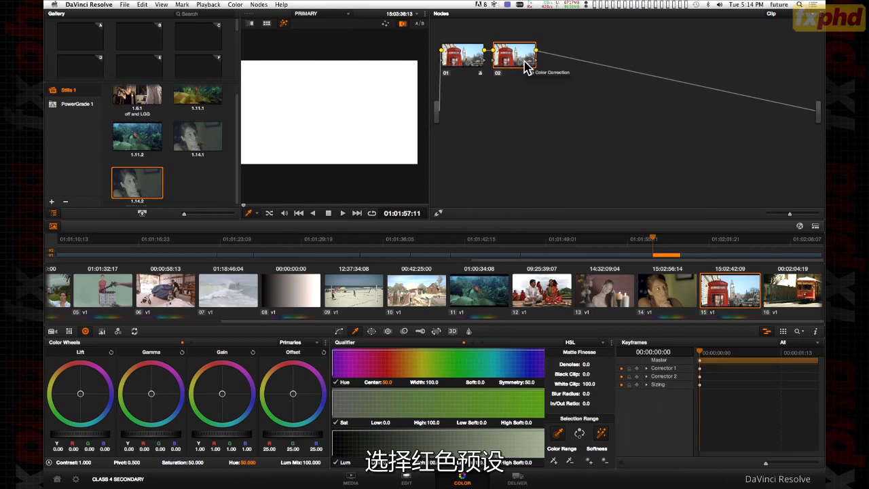
left_click(236, 5)
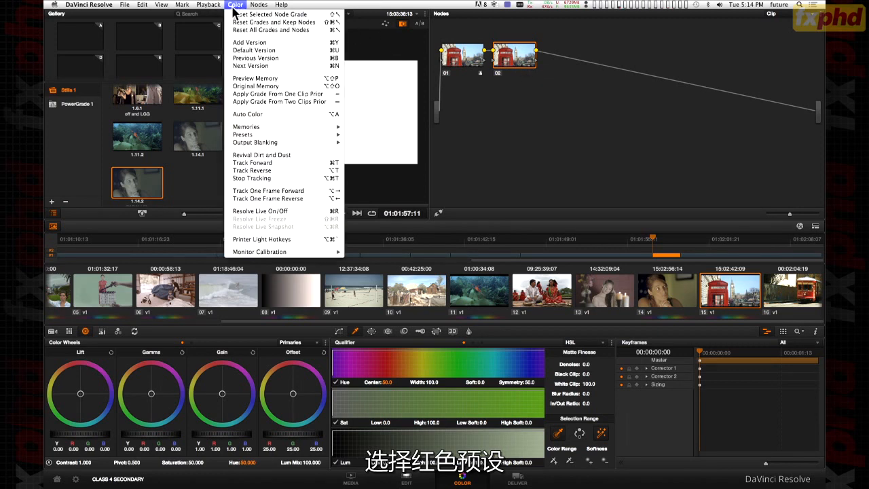
mouse_move(282, 135)
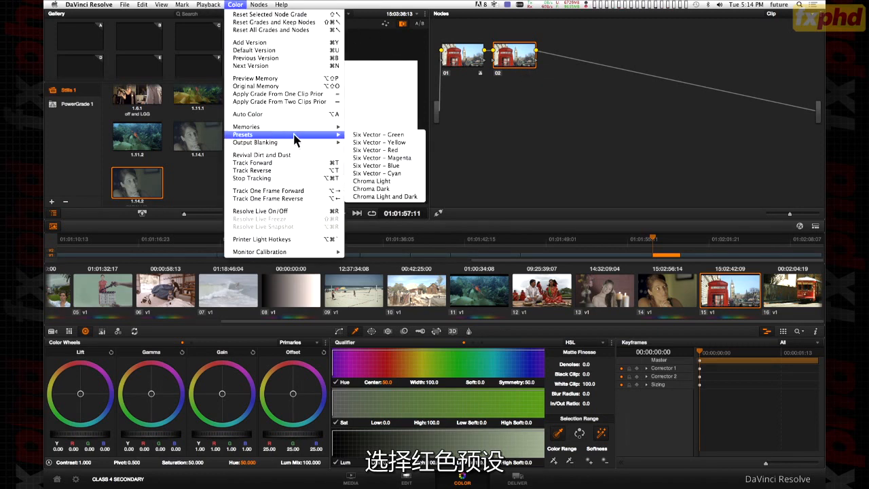
left_click(383, 150)
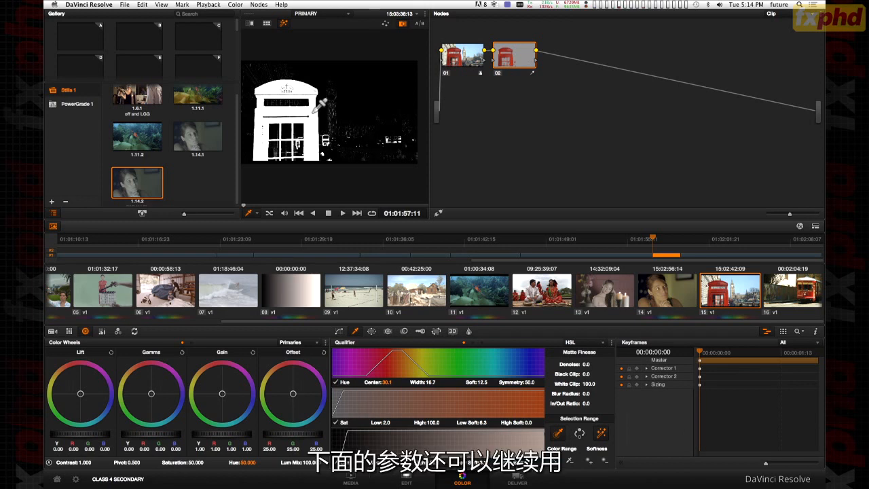
Compare the telephone box picture with its black-and-white matte by switching the highlight off and back on.
left_click(602, 433)
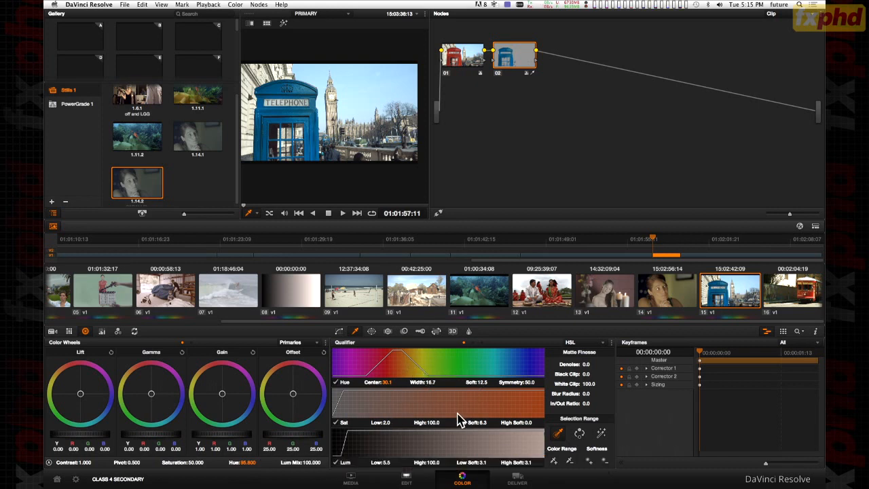
key("shift+h")
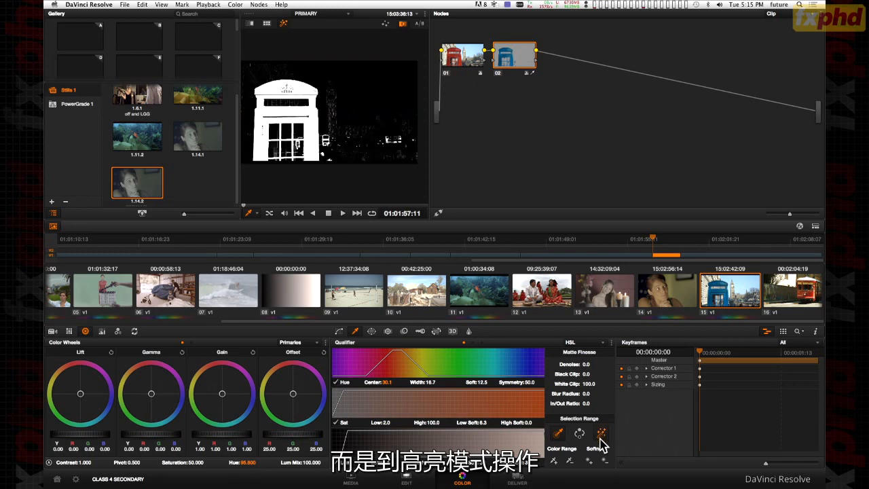
Set the Matte Finesse Denoise of the telephone box key to 9.3.
left_click_drag(585, 364, 591, 364)
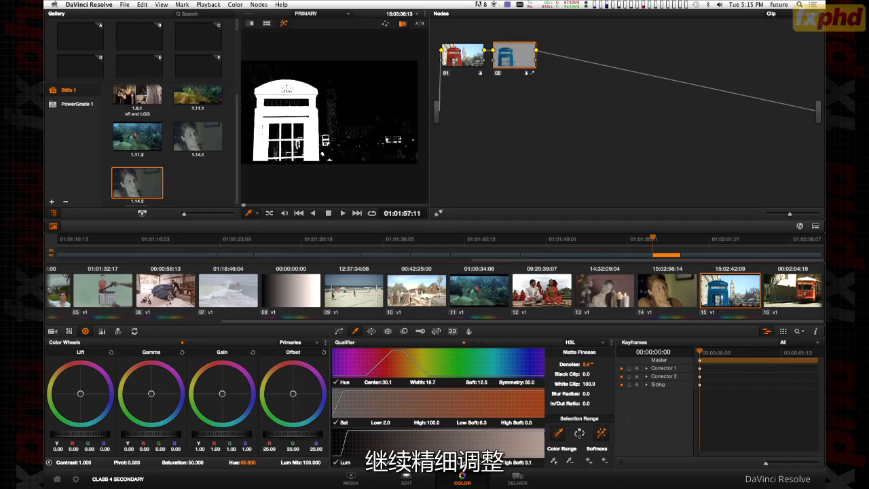
left_click_drag(591, 364, 595, 363)
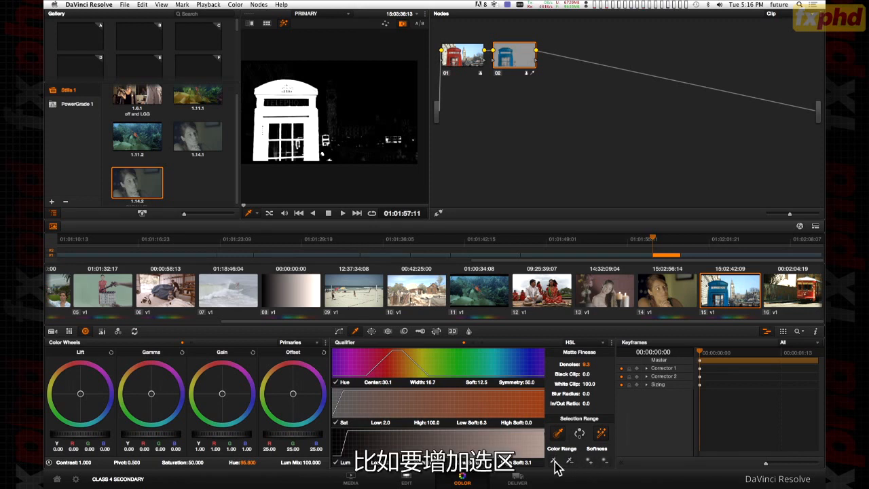
Grab a still of the telephone box grade and widen its key by adding three Color Range samples beside the box near the clock tower.
left_click(554, 461)
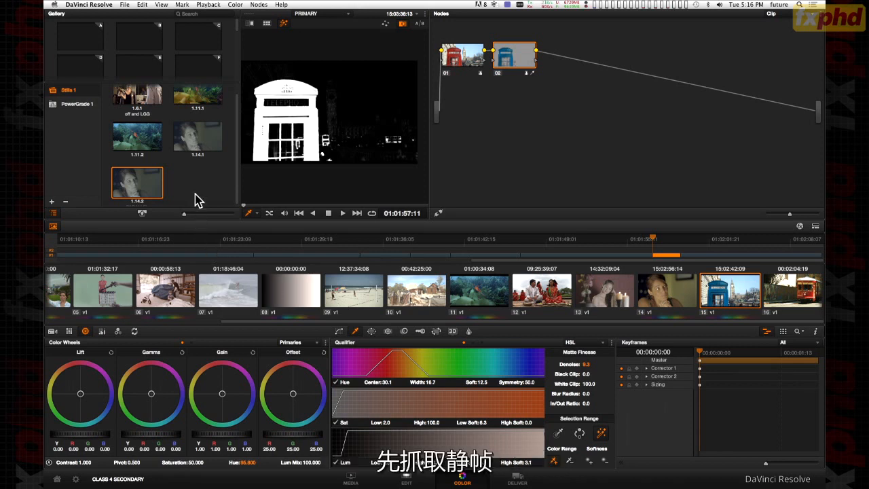
right_click(258, 162)
left_click(279, 167)
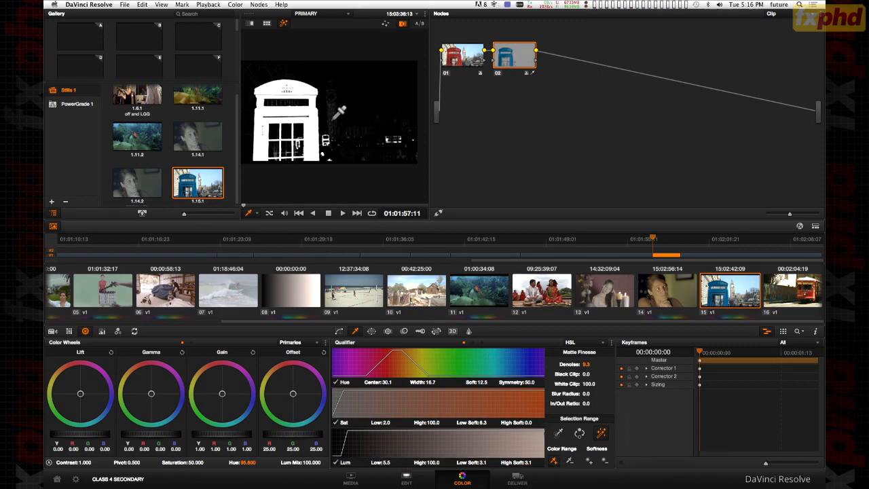
left_click(330, 141)
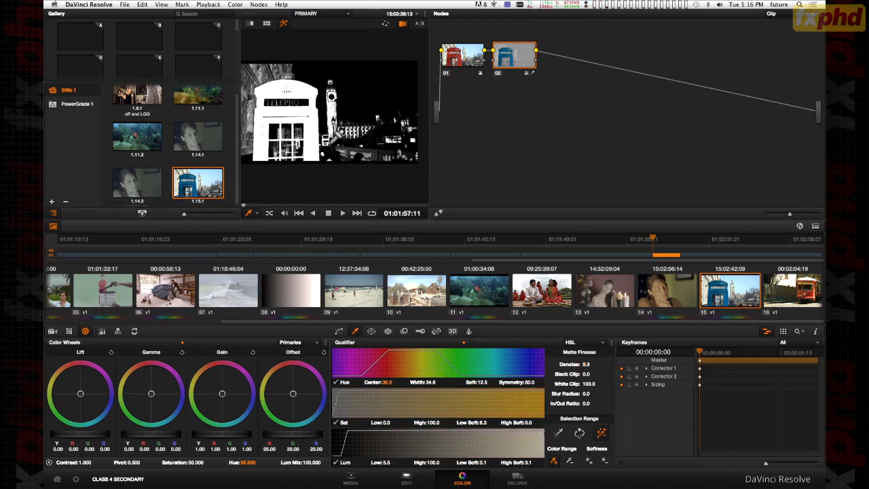
left_click(333, 132)
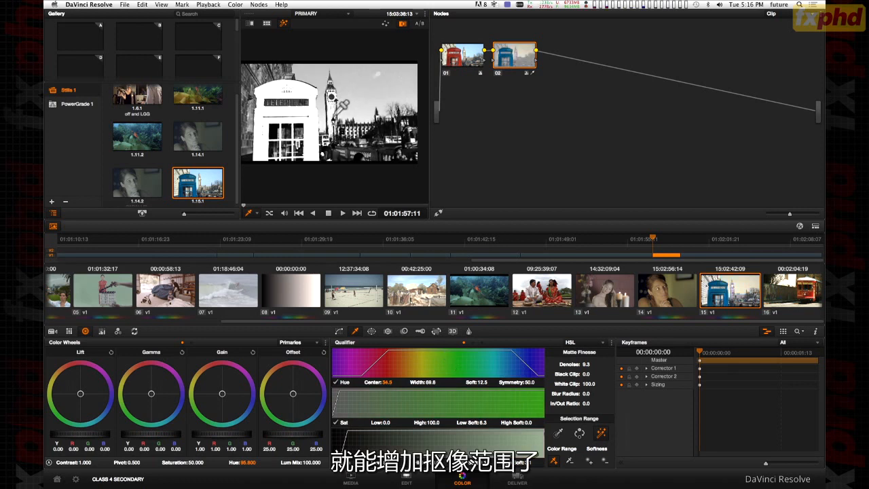
left_click(334, 136)
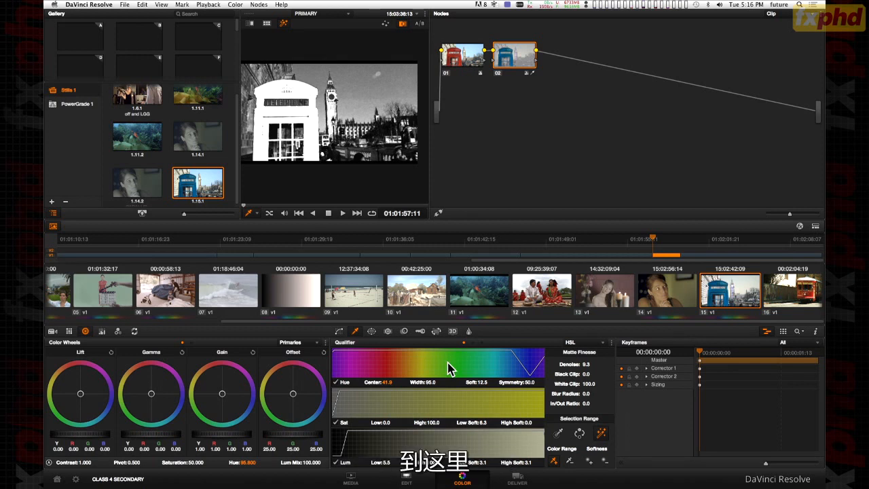
Select clip 14, the woman's close-up, and delete its node 03.
left_click(662, 306)
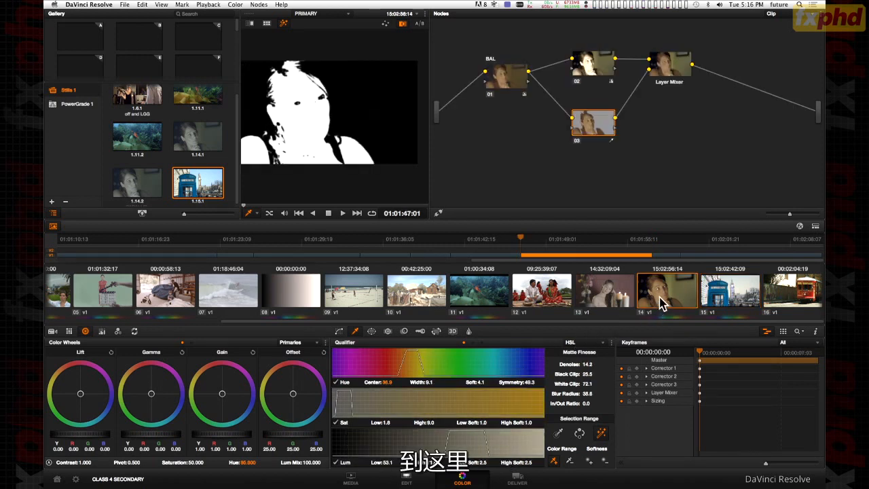
right_click(602, 121)
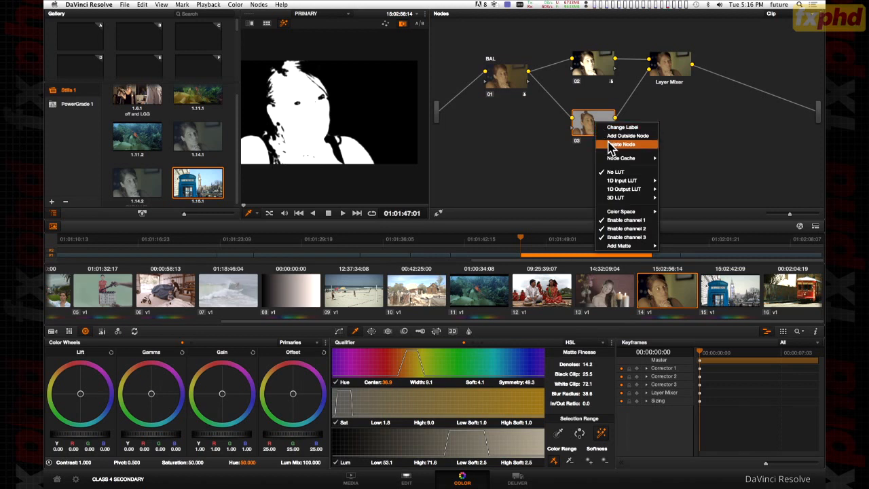
left_click(613, 143)
Move node 02 lower in the graph, add a parallel node to it, and space the Parallel mixer away from both nodes.
left_click_drag(601, 75, 630, 72)
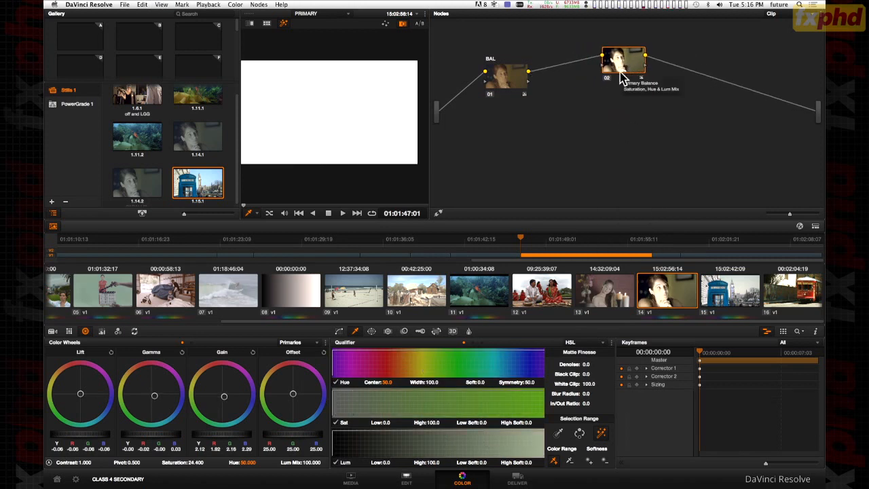
left_click_drag(630, 73, 619, 118)
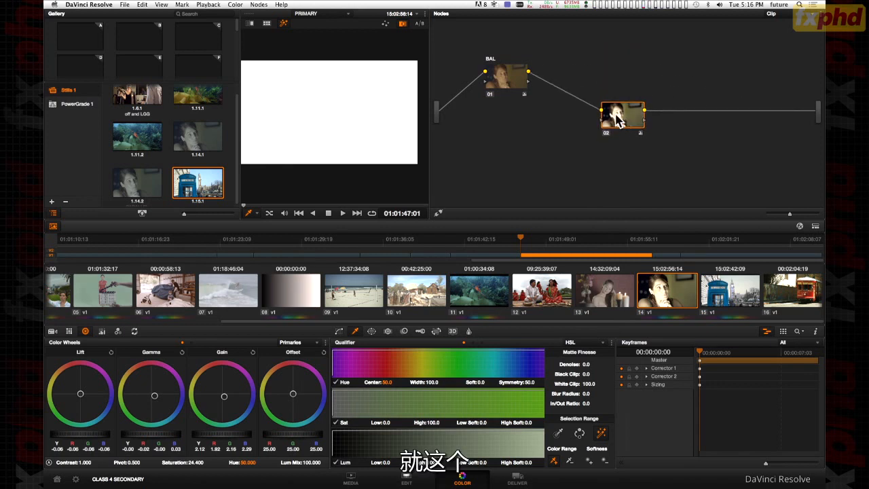
key("alt+p")
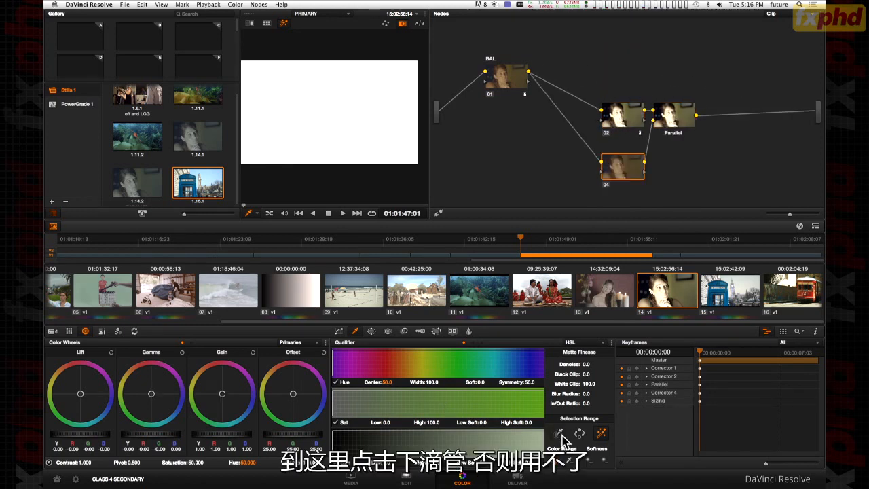
left_click_drag(662, 114, 698, 104)
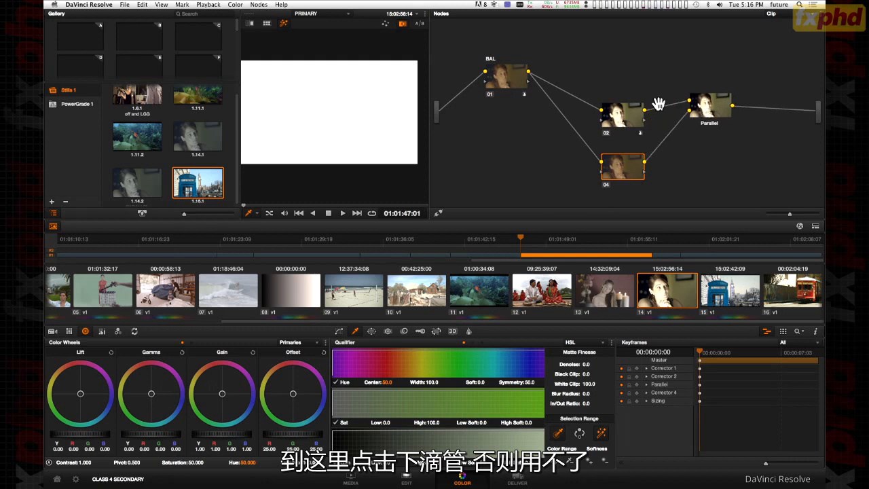
Key the woman's skin on the new parallel node by sampling her face with the Color Range picker, and enlarge the viewer.
left_click(314, 123)
left_click(308, 112)
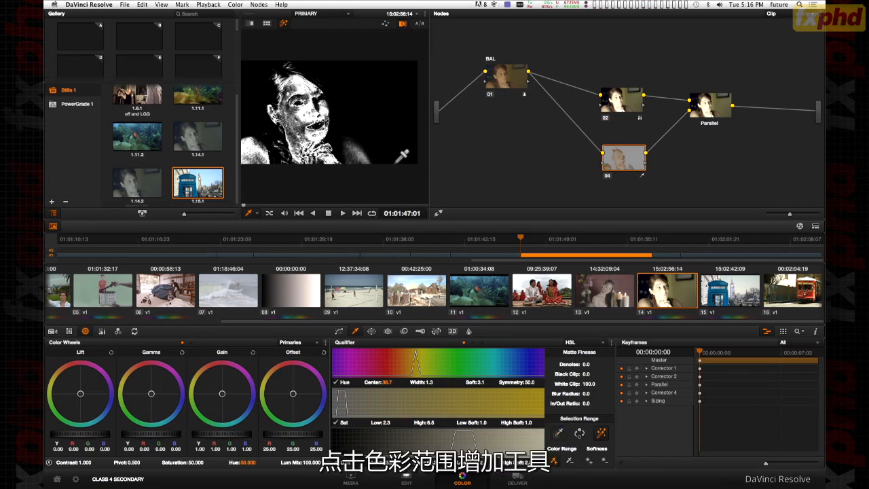
left_click(815, 226)
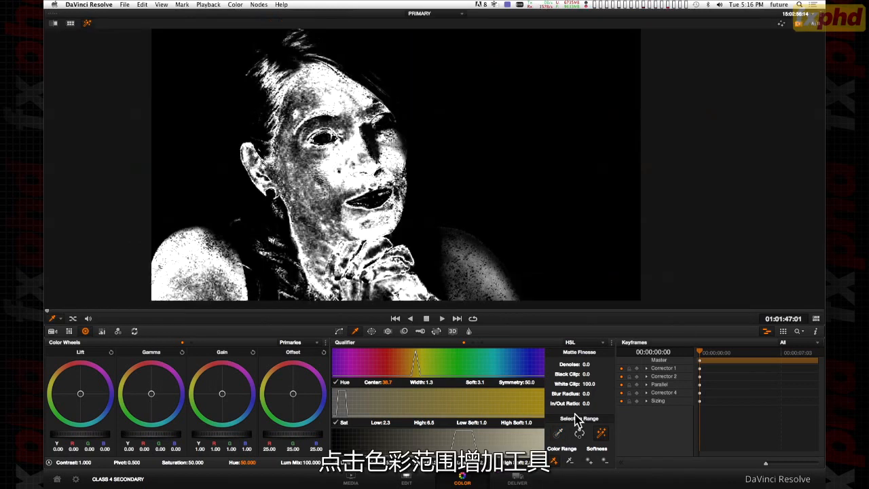
Expand the skin key by adding Color Range samples from the dark patches on her cheek, nose and forehead.
left_click(336, 190)
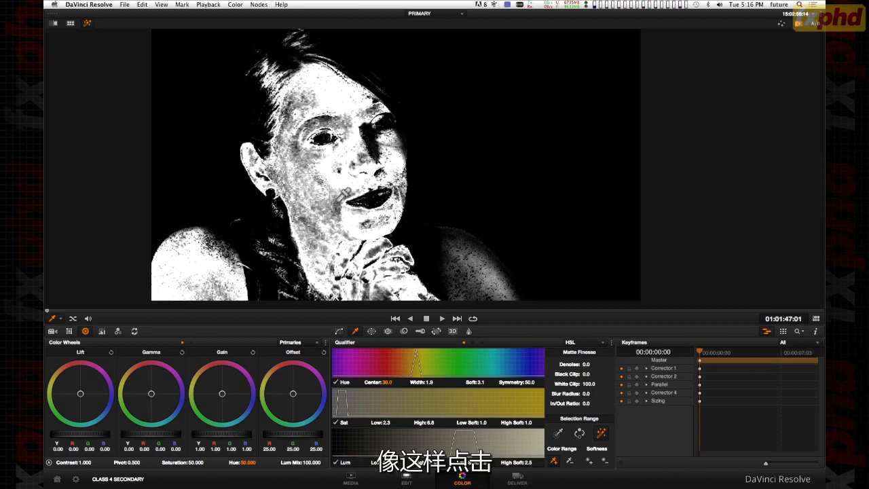
left_click(344, 195)
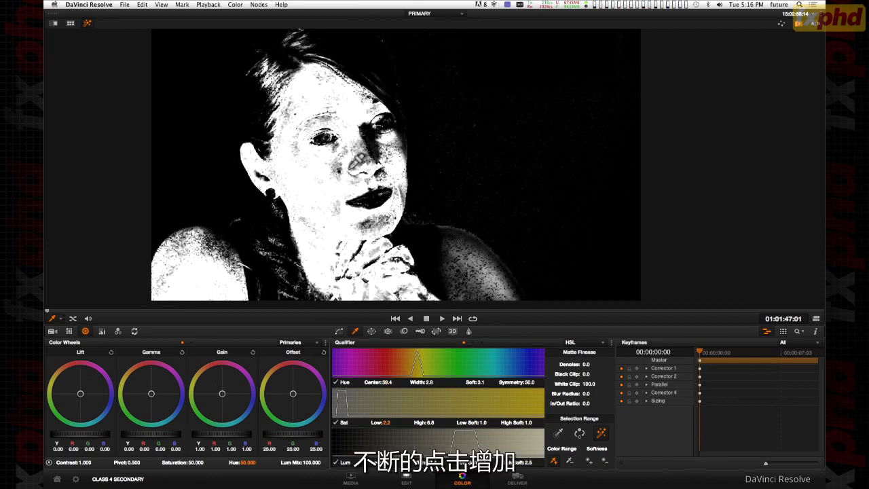
left_click(352, 170)
left_click(343, 171)
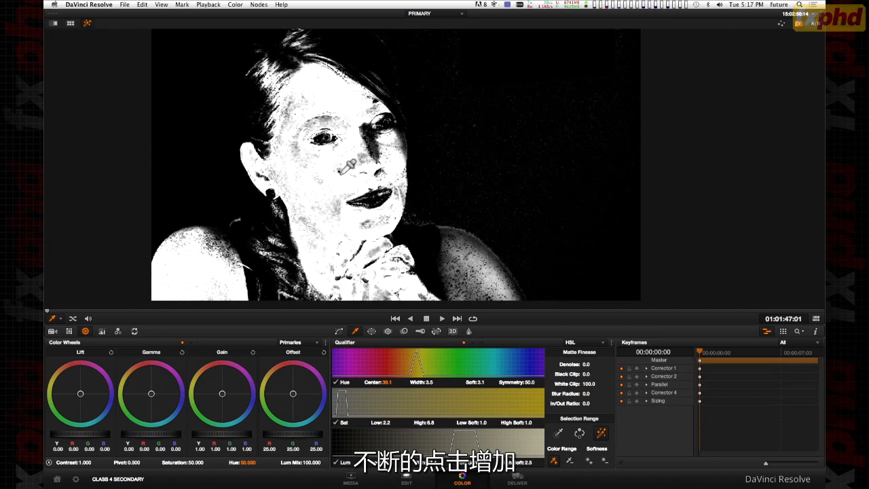
left_click(301, 158)
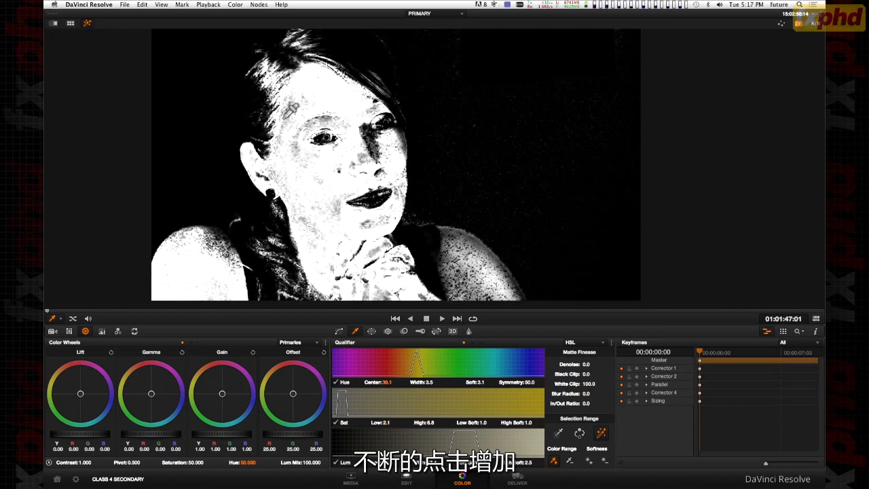
left_click(291, 110)
left_click(293, 112)
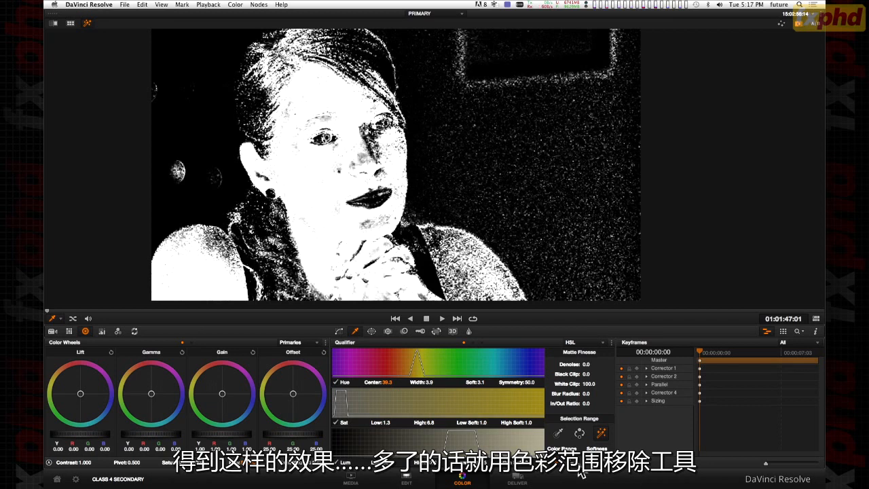
left_click(323, 186)
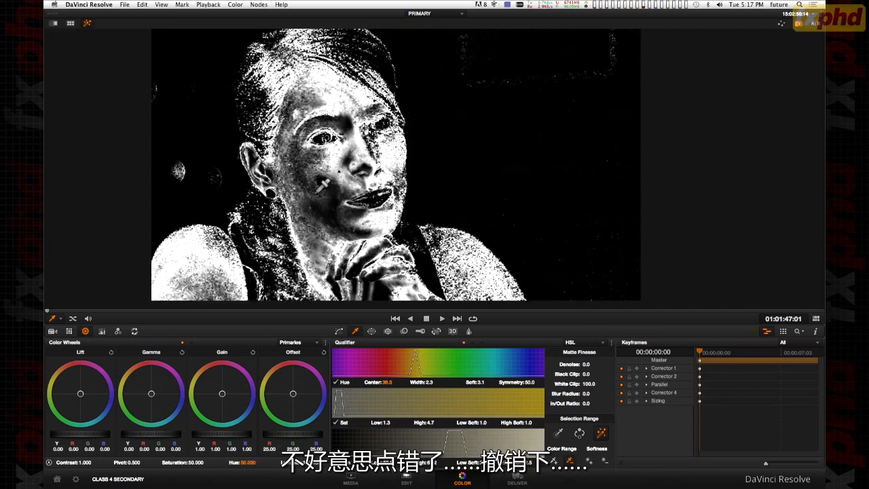
key("super+z")
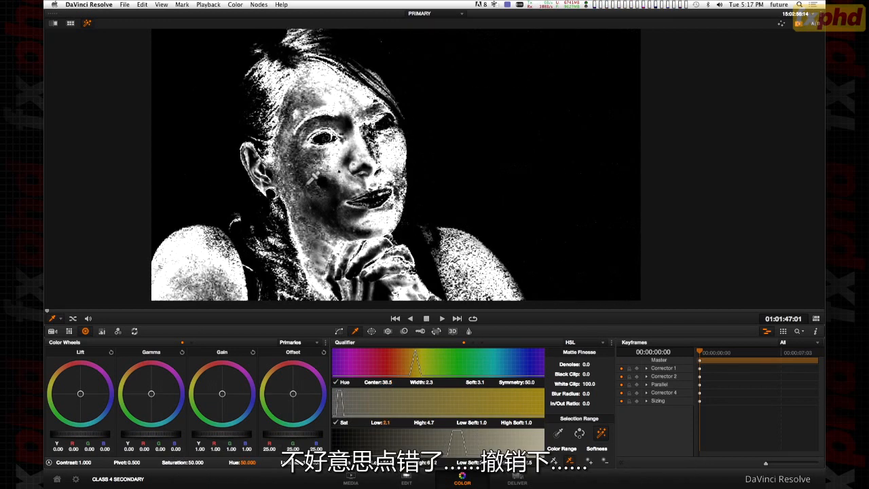
left_click(143, 5)
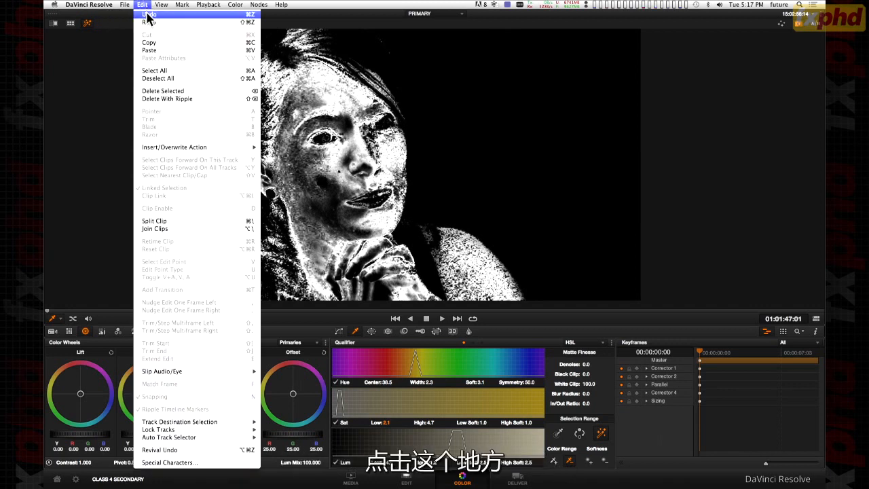
left_click(148, 14)
left_click(142, 5)
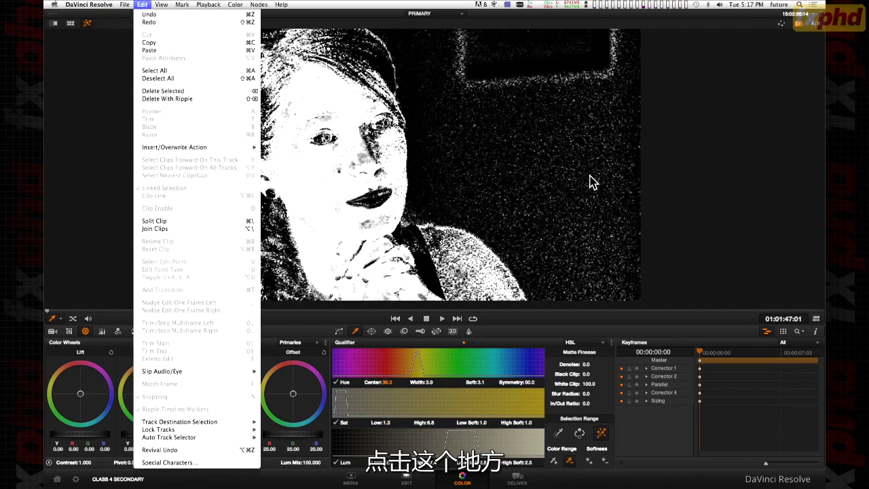
left_click(590, 181)
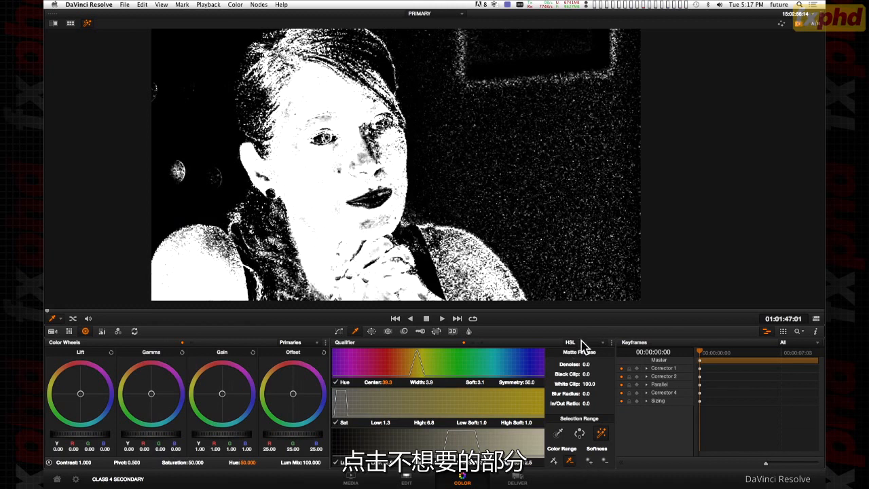
Subtract the background wall's colour from the skin key and set the hue Width to 6.2.
left_click(569, 165)
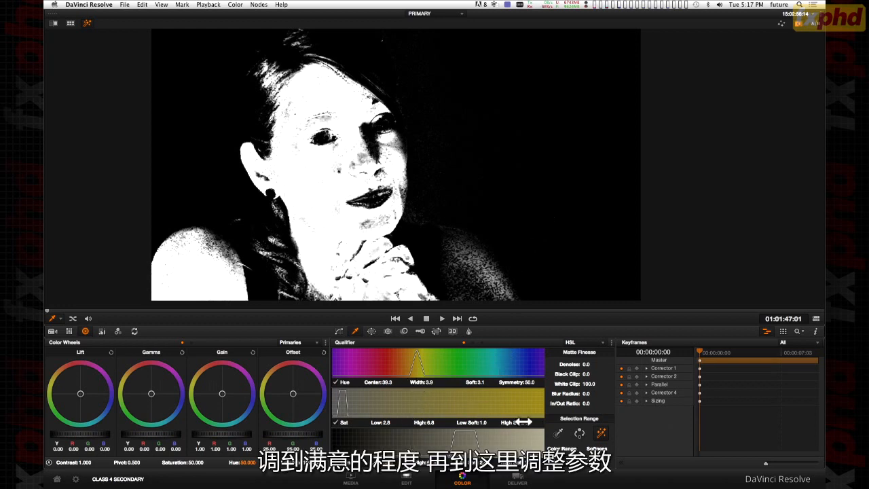
mouse_move(424, 383)
left_mouse_down()
mouse_move(448, 382)
mouse_move(374, 383)
mouse_move(412, 382)
left_mouse_up()
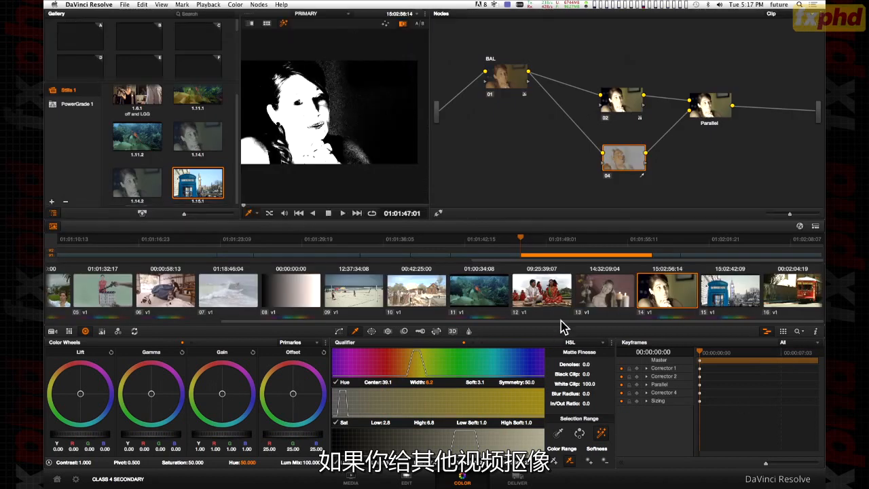
Select clip 12, the seated group, and try sampling its picture with the Color Range subtract picker still active.
left_click(553, 303)
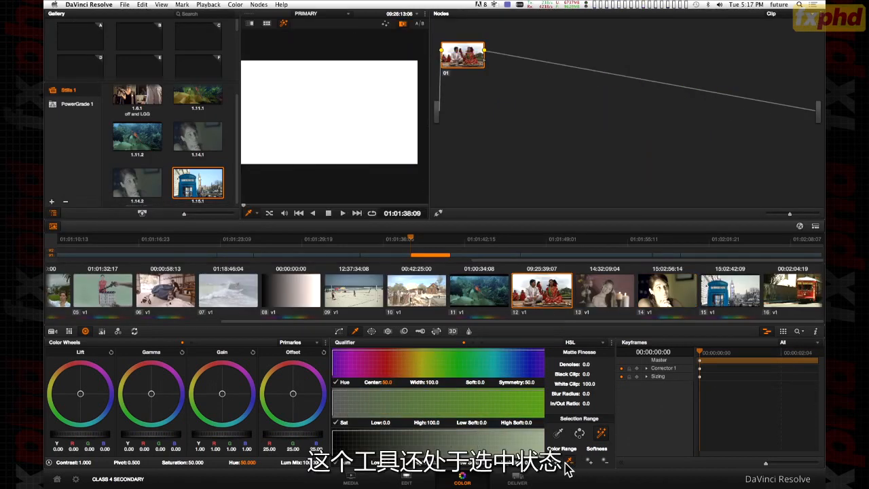
left_click(326, 117)
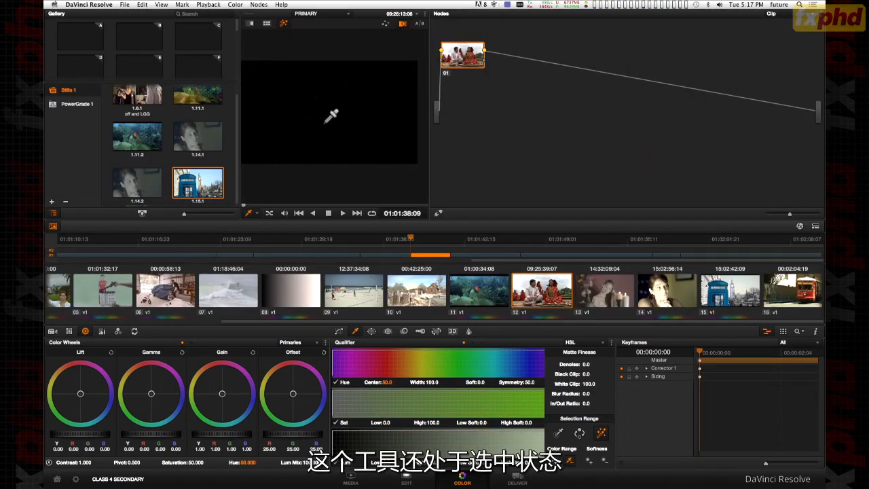
left_click(330, 86)
Switch back to the standard Color Range picker and key clip 12 by sampling an area between the seated people.
left_click(559, 434)
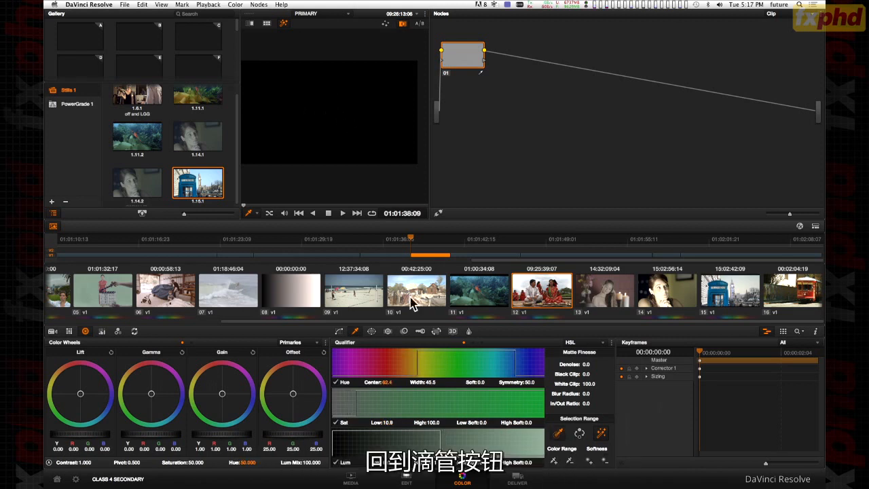
mouse_move(351, 130)
left_mouse_down()
mouse_move(343, 129)
mouse_move(343, 95)
mouse_move(320, 94)
mouse_move(332, 114)
left_mouse_up()
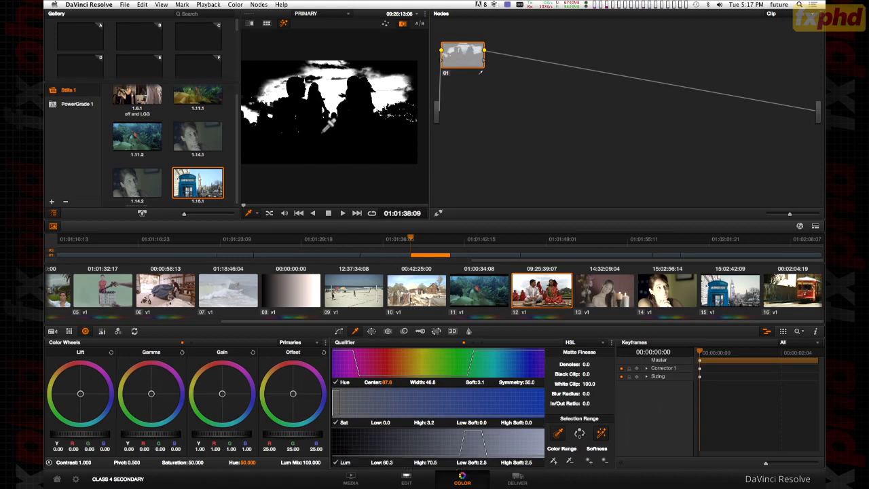